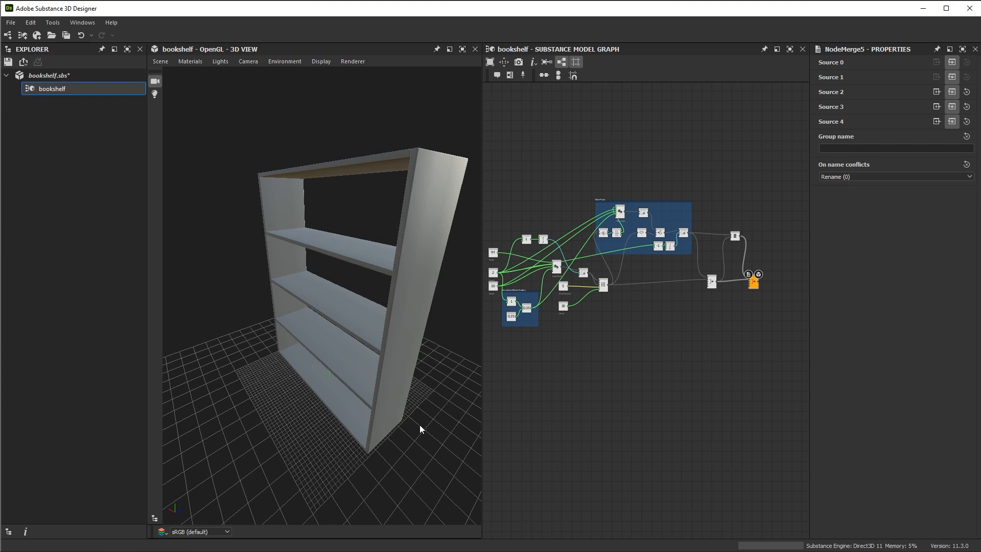
drag(422, 423, 319, 424)
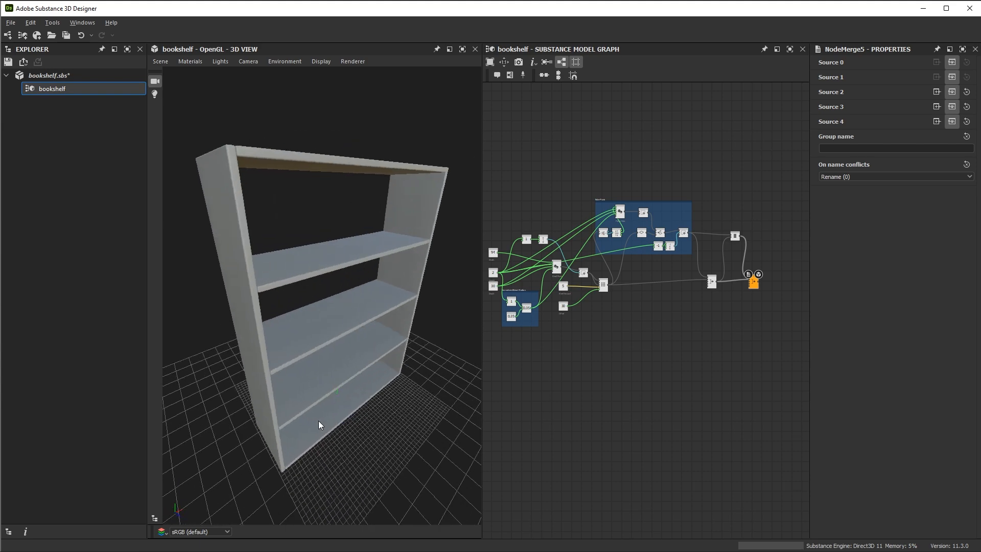
drag(318, 421, 346, 390)
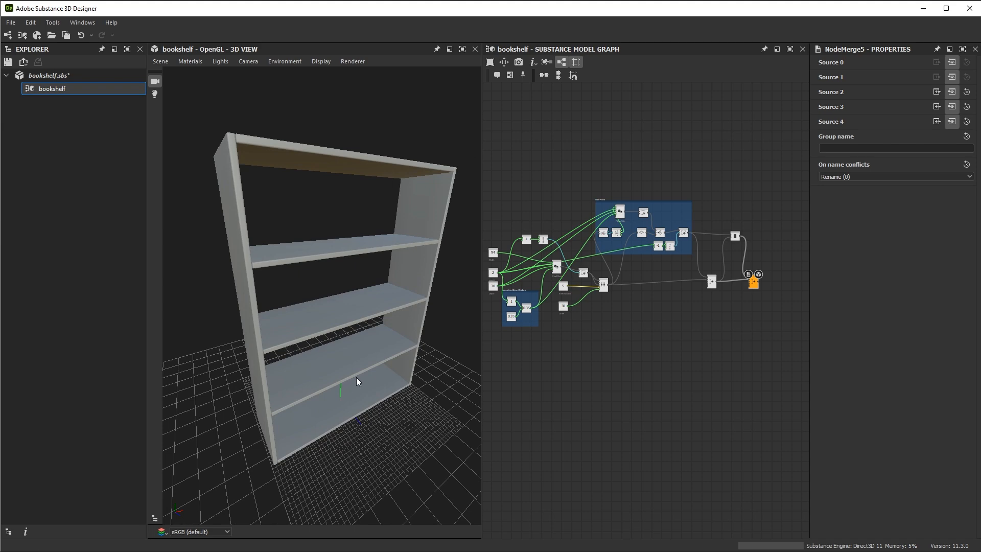
drag(411, 293, 399, 279)
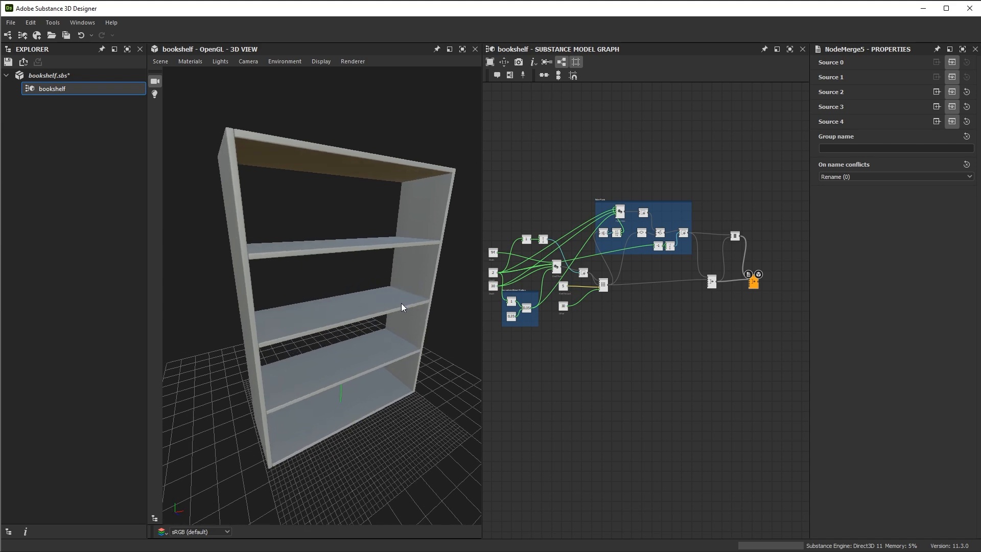
drag(382, 382, 318, 320)
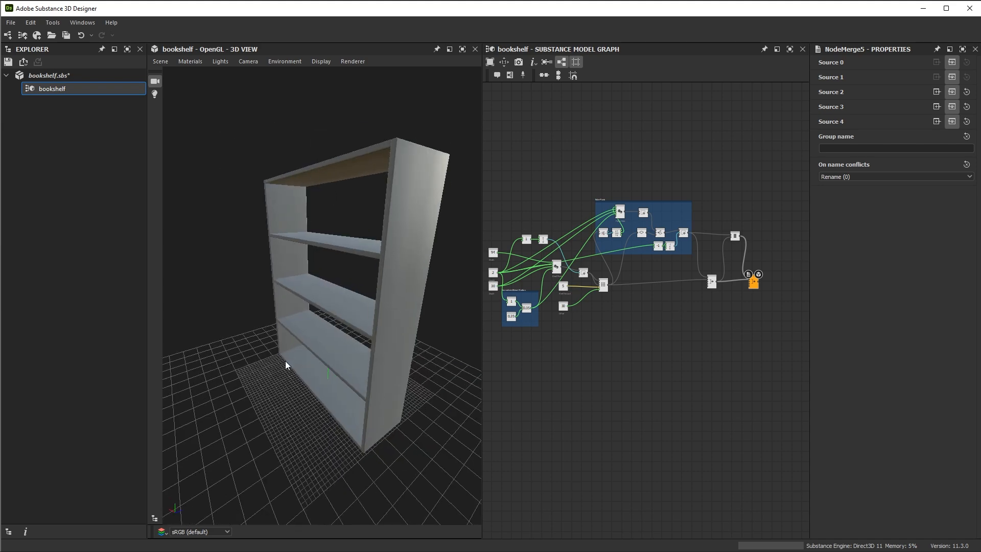
drag(400, 307, 292, 315)
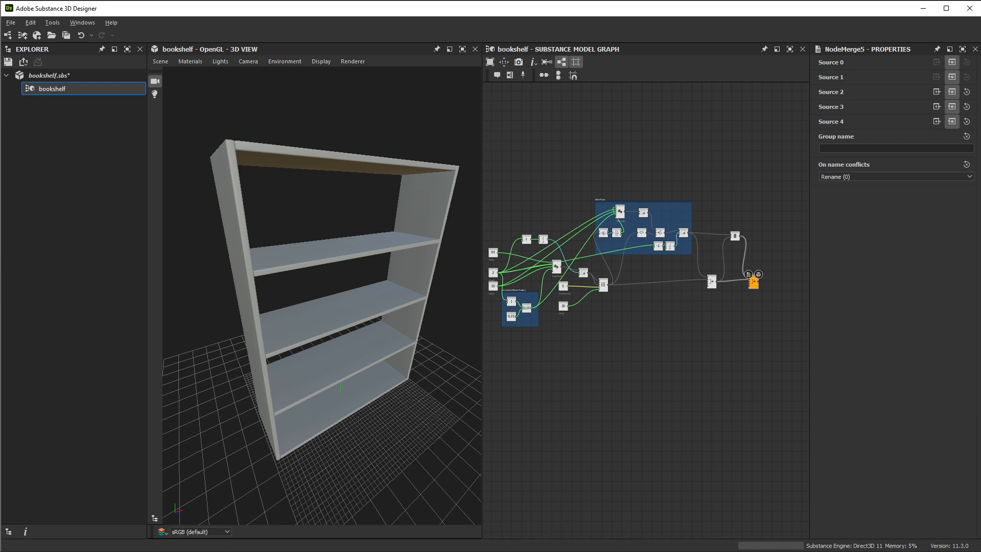
Add a Basis node to the graph just after the final Merge node
scroll(771, 296, up, 5)
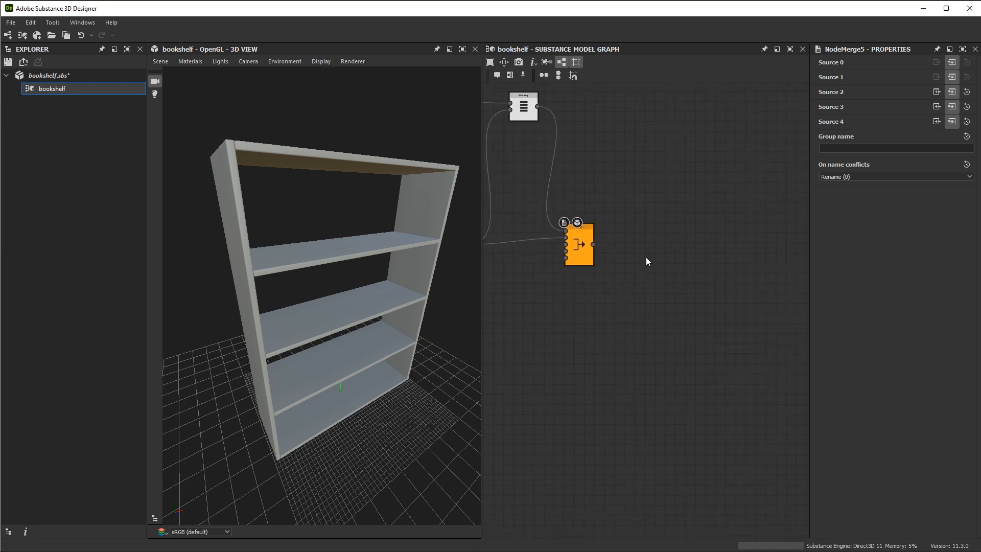
key(space)
text(bas)
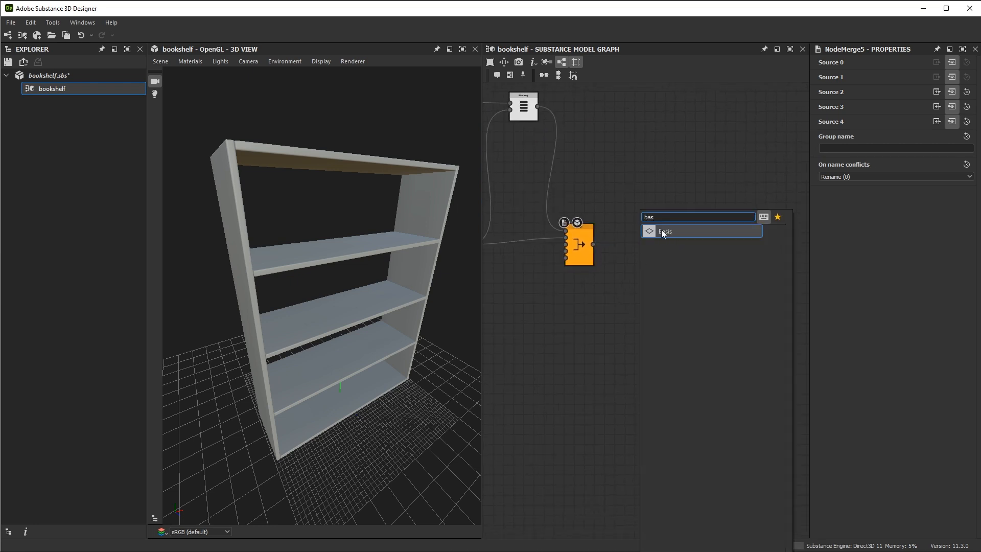
click(662, 229)
scroll(633, 287, up, 3)
middle_drag(620, 335, 655, 384)
scroll(655, 384, up, 1)
drag(716, 282, 778, 235)
scroll(707, 245, down, 2)
middle_drag(633, 207, 572, 219)
middle_drag(559, 291, 643, 276)
Attach a comment reading "Bookshelf No Back" to the final Merge node
right_click(631, 210)
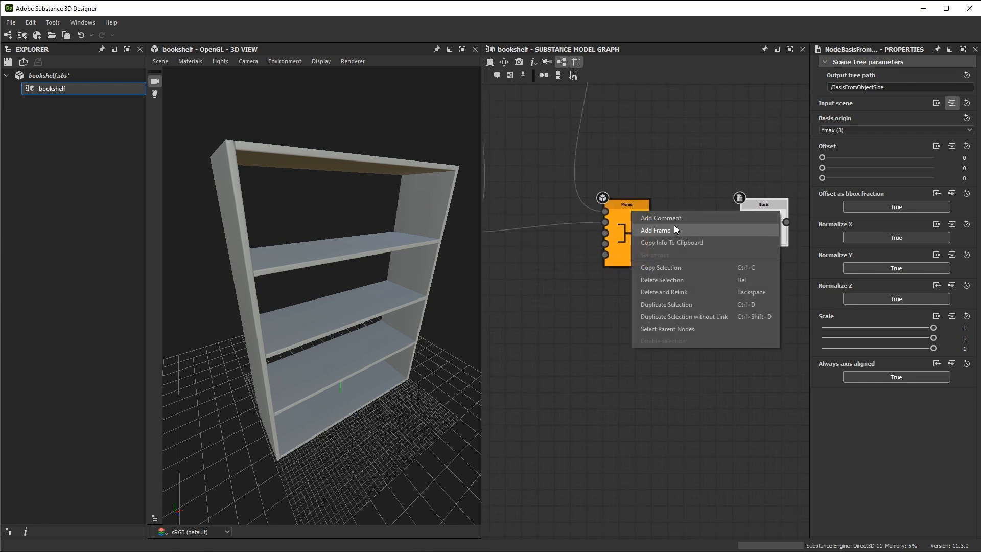
click(672, 219)
double_click(883, 86)
text(Bookshelf No Back)
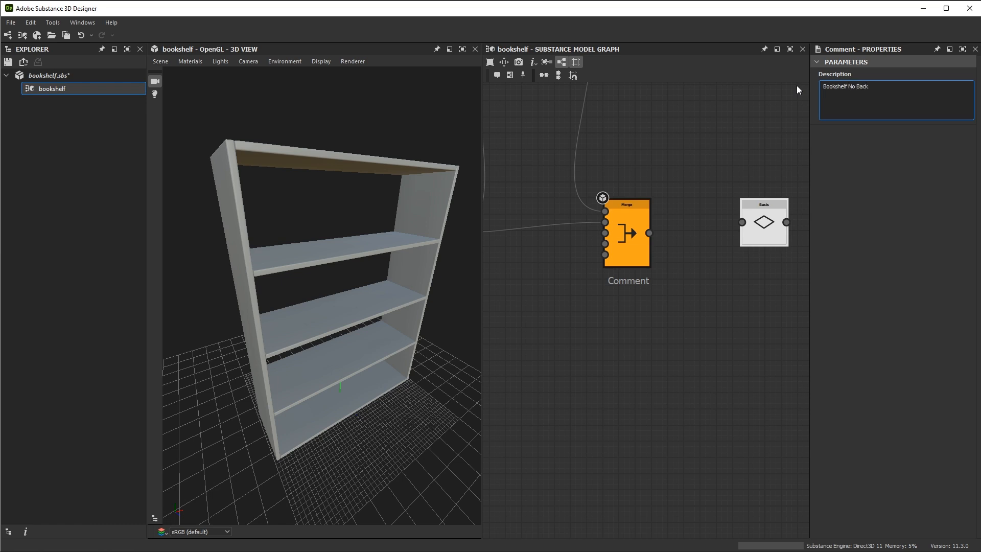
click(731, 306)
middle_drag(648, 314, 581, 321)
drag(683, 237, 708, 253)
middle_drag(622, 221, 596, 189)
Connect the output of the "Bookshelf No Back" Merge node to the Basis node's input scene
scroll(598, 192, up, 1)
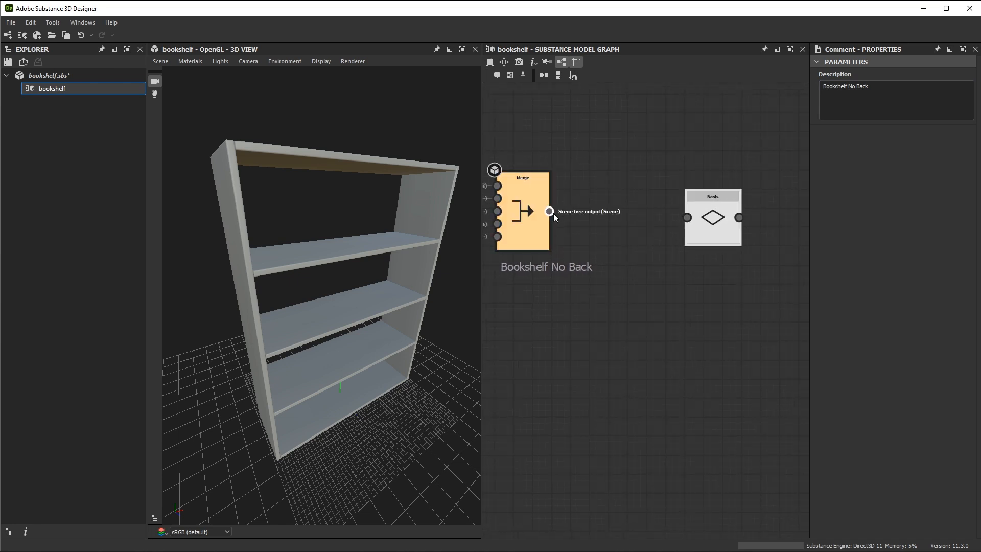
drag(612, 193, 688, 217)
middle_drag(699, 308, 751, 307)
scroll(751, 307, down, 2)
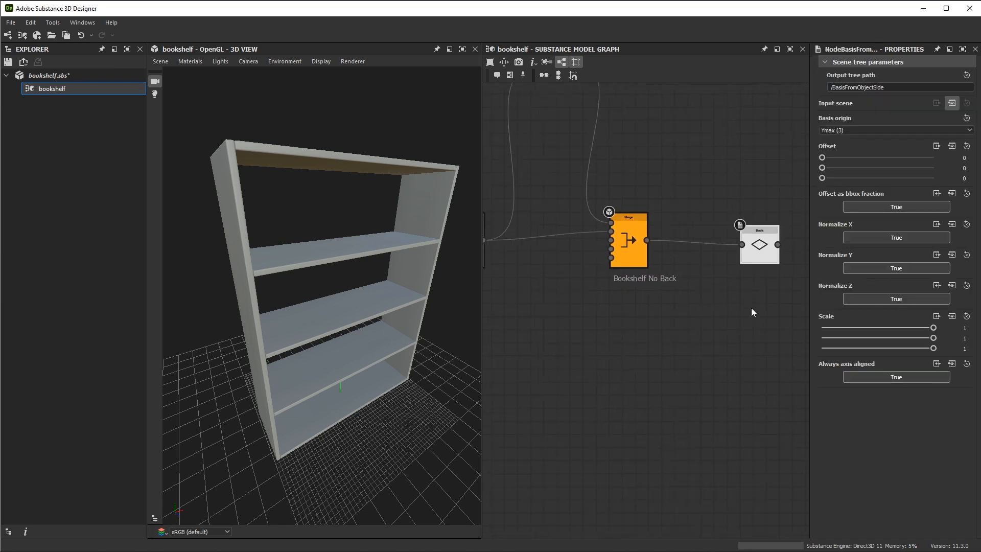
Show the Basis plane in the 3D view together with the "Bookshelf No Back" Merge as a wireframe overlay
double_click(755, 236)
scroll(262, 224, down, 3)
drag(261, 224, 386, 207)
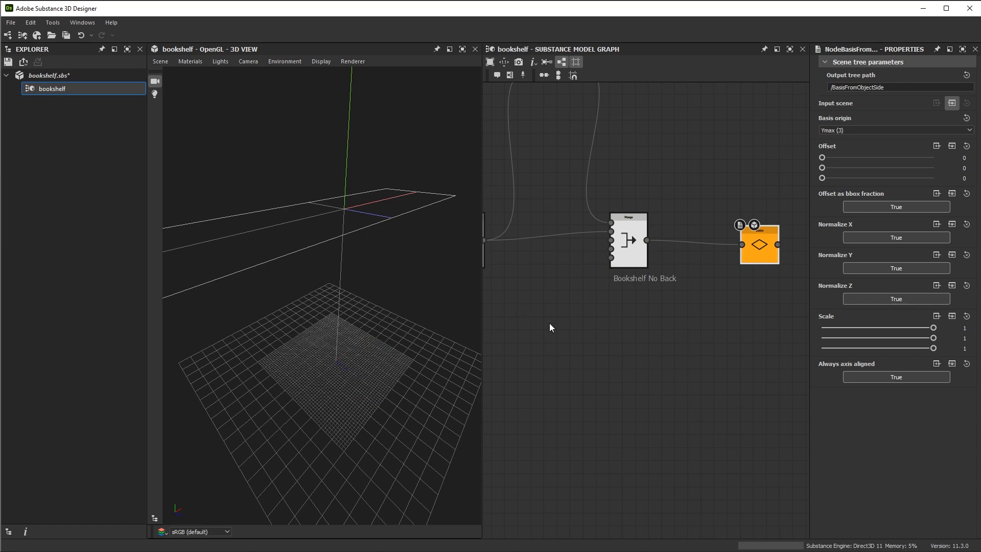
double_click(628, 247)
mouse_move(332, 283)
mouse_down()
mouse_move(250, 286)
mouse_move(335, 287)
mouse_up()
scroll(708, 314, up, 3)
middle_drag(682, 321, 655, 326)
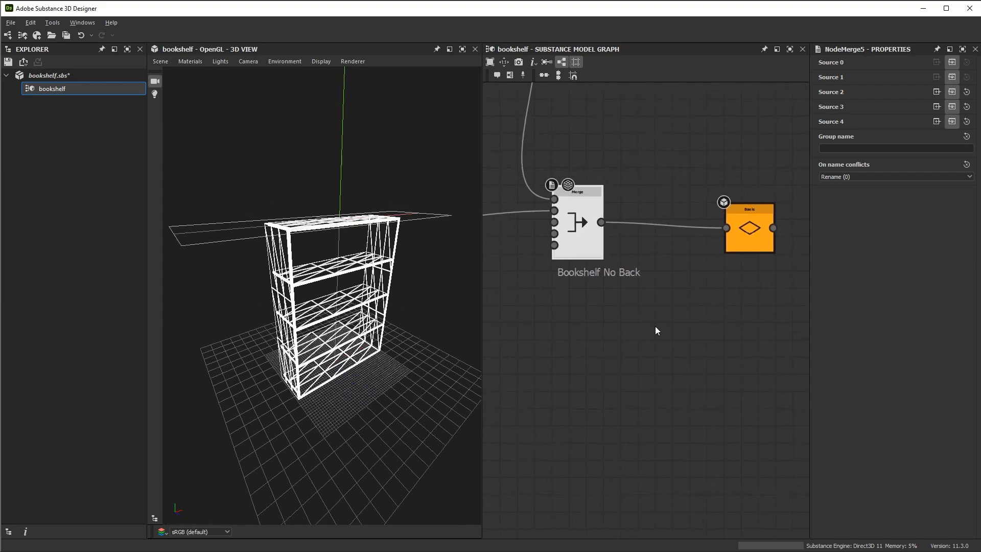
drag(434, 335, 362, 261)
Set the Basis node's origin to Zmin (4) so the plane sits on the bookshelf's back side
drag(740, 241, 728, 240)
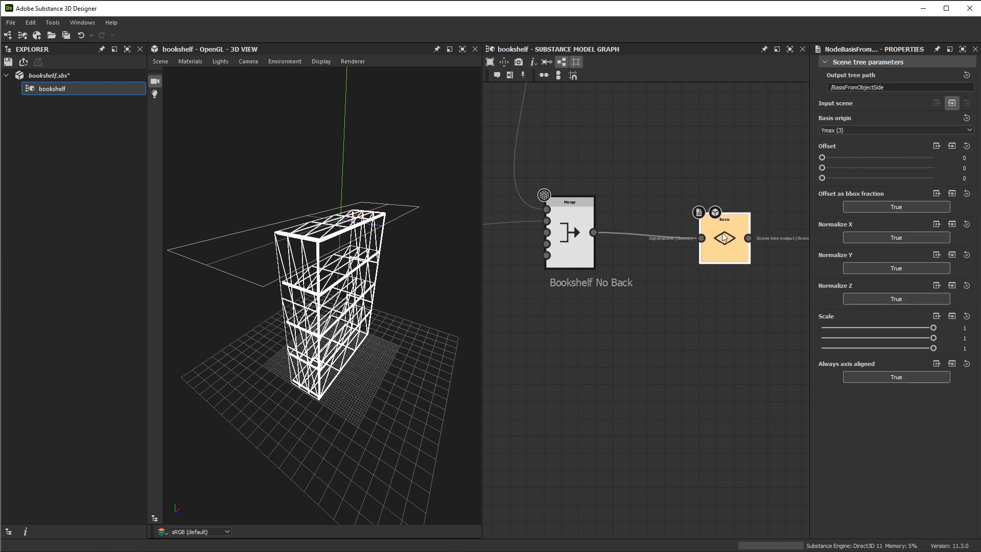
click(856, 130)
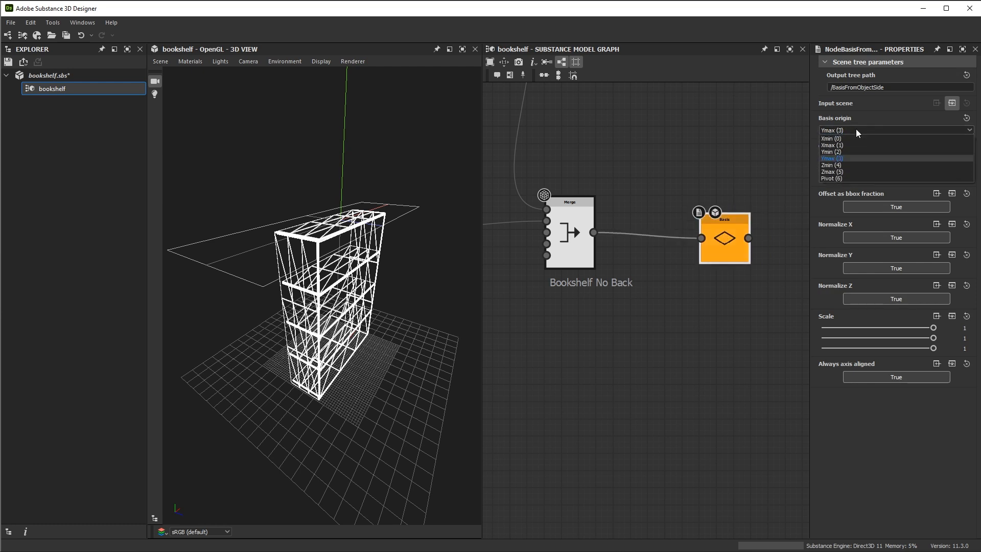
click(834, 165)
alt+drag(389, 278, 383, 254)
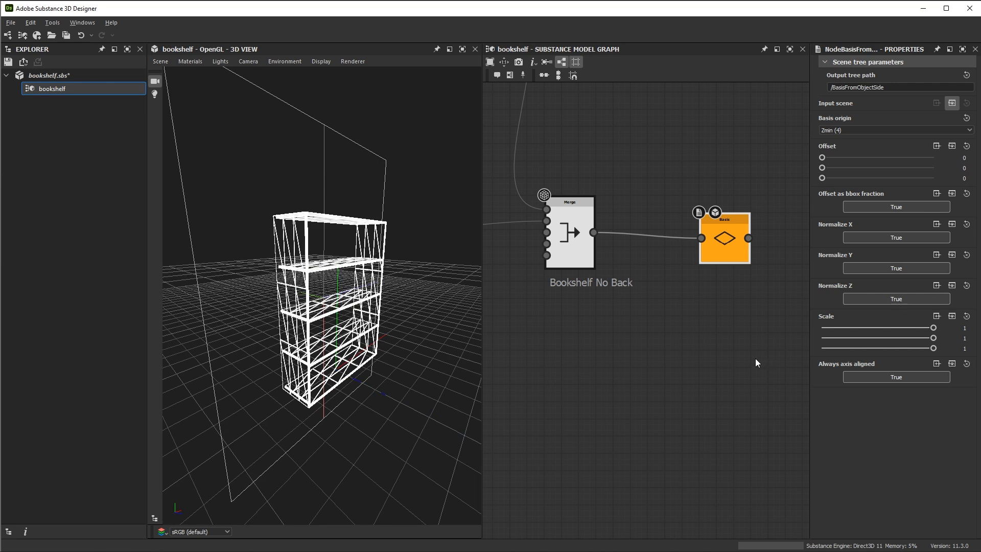
Remove the wireframe overlay and examine the Side Plank group's last Transform and its Plank Side primitive in the 3D view
scroll(755, 358, down, 3)
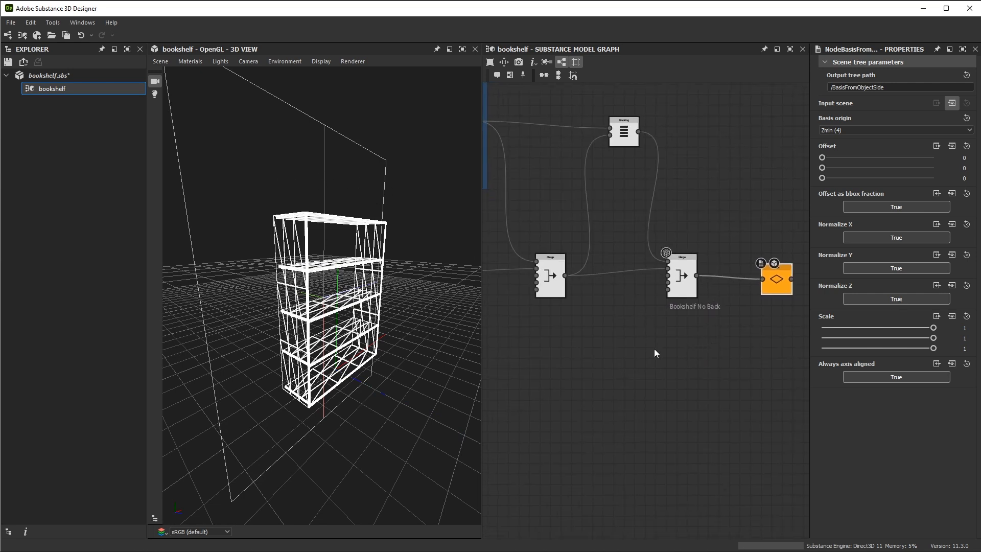
ctrl+double_click(672, 363)
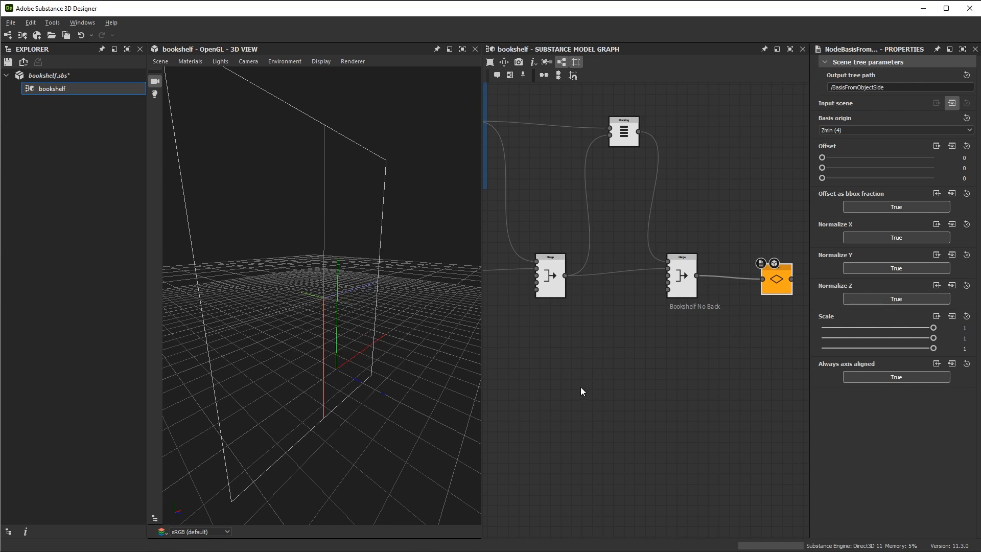
middle_drag(658, 373, 569, 358)
scroll(669, 327, down, 3)
middle_drag(567, 253, 670, 264)
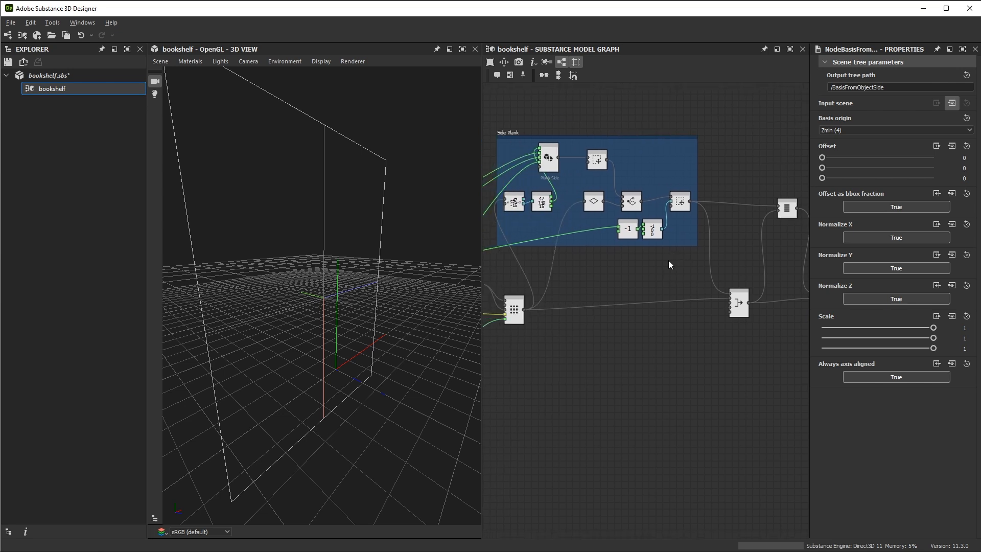
scroll(568, 174, up, 2)
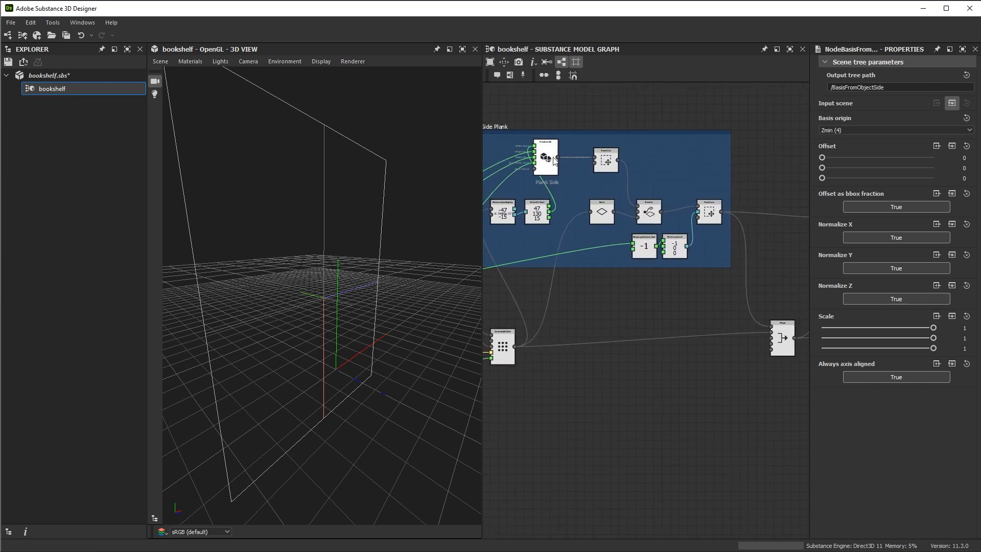
middle_drag(515, 130, 542, 134)
double_click(736, 215)
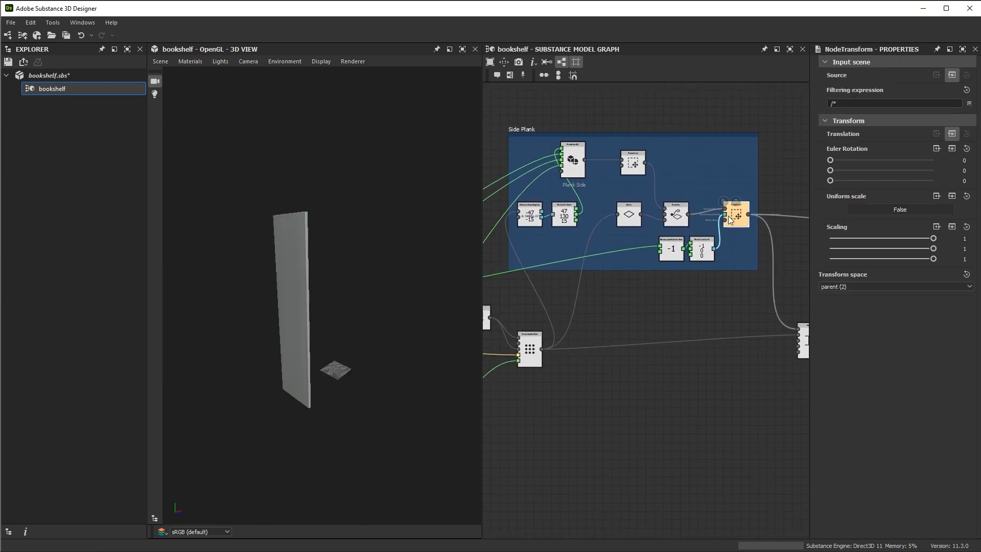
drag(315, 332, 365, 339)
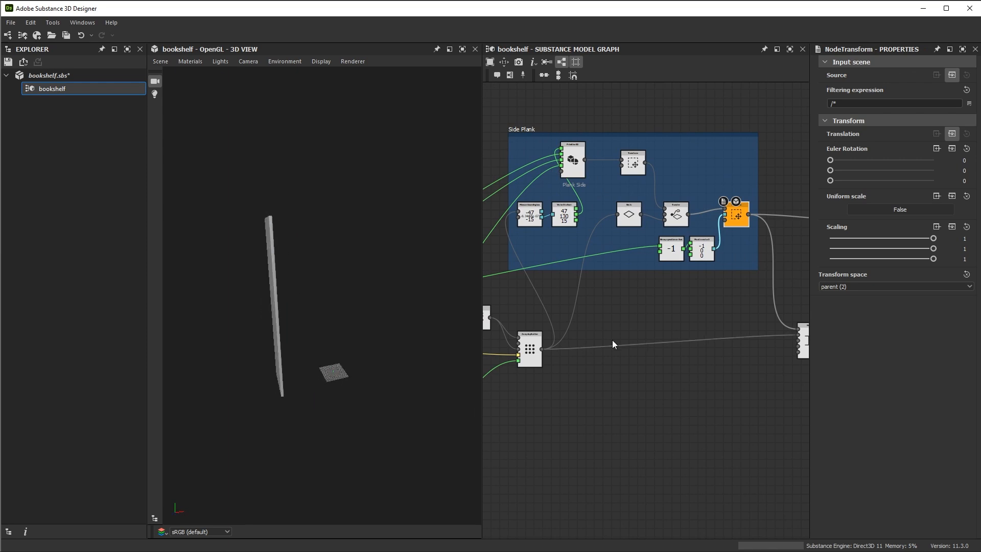
scroll(567, 169, up, 2)
double_click(566, 169)
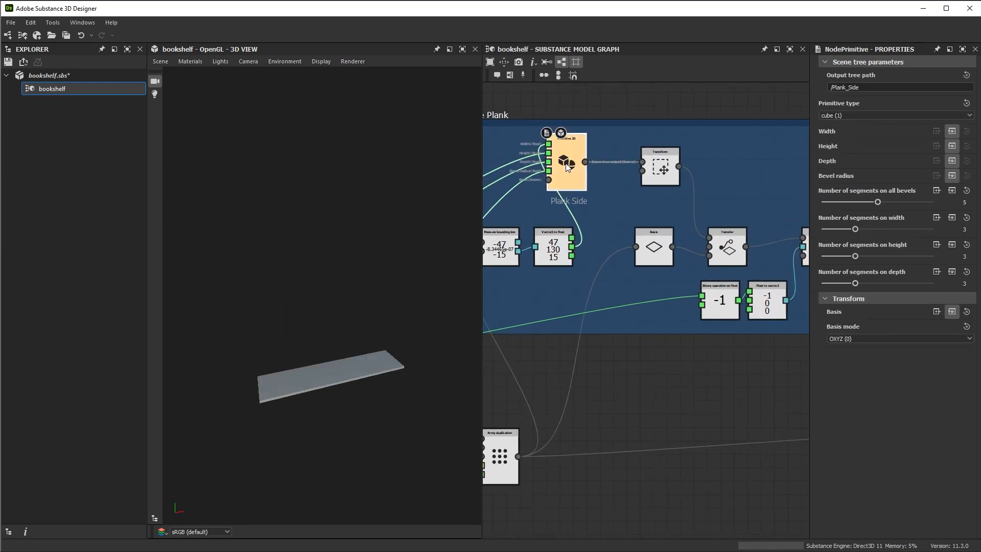
drag(434, 346, 317, 403)
scroll(687, 320, down, 2)
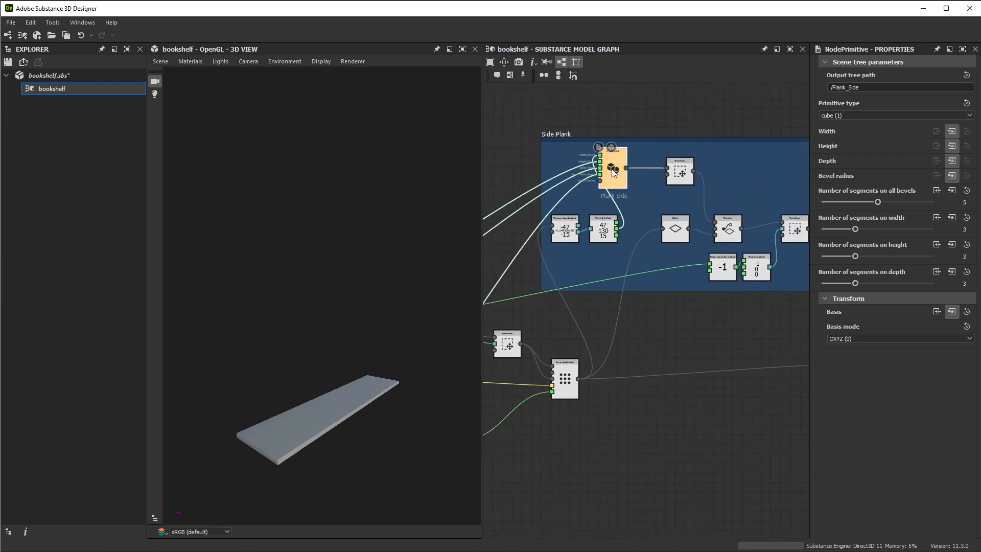
Duplicate the Plank Side primitive with its input links and place the copy below the "Bookshelf No Back" Merge node
key(ctrl+d)
middle_drag(674, 350, 580, 237)
drag(558, 209, 744, 325)
middle_drag(733, 310, 534, 275)
drag(534, 276, 688, 296)
scroll(707, 300, up, 2)
middle_drag(733, 298, 722, 300)
scroll(721, 301, up, 1)
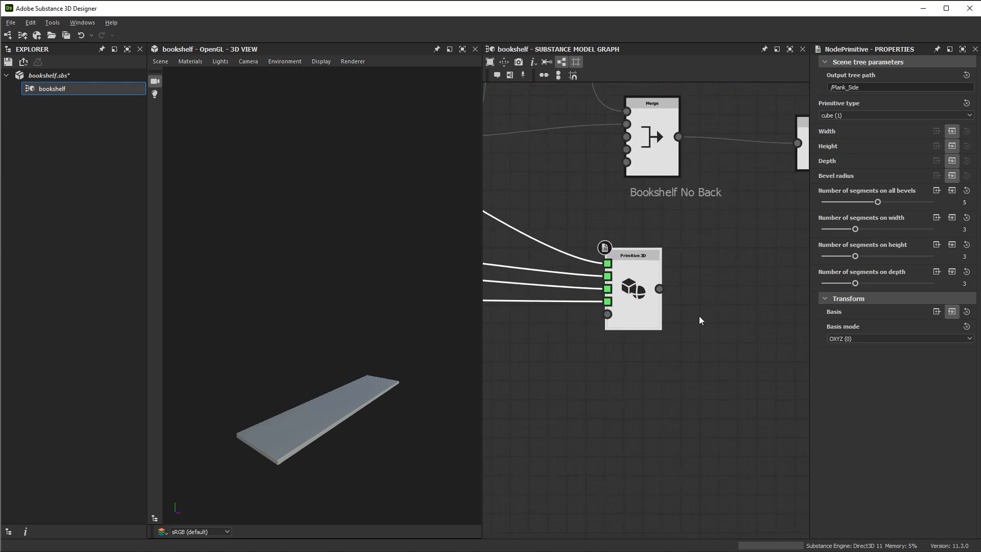
Attach a comment reading "Back Plank" to the duplicated Primitive 3D node
right_click(637, 259)
click(654, 269)
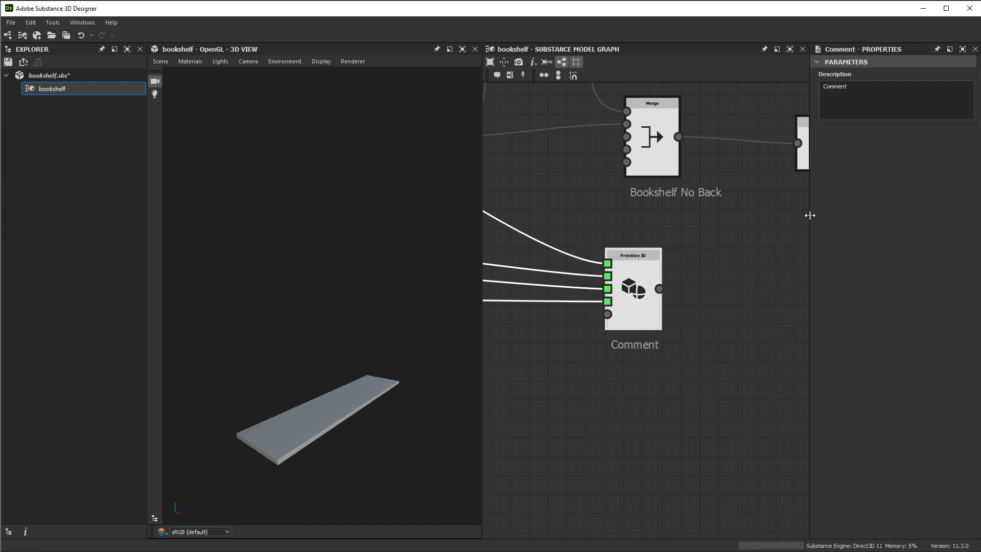
text(Back Plank)
middle_drag(731, 228, 636, 221)
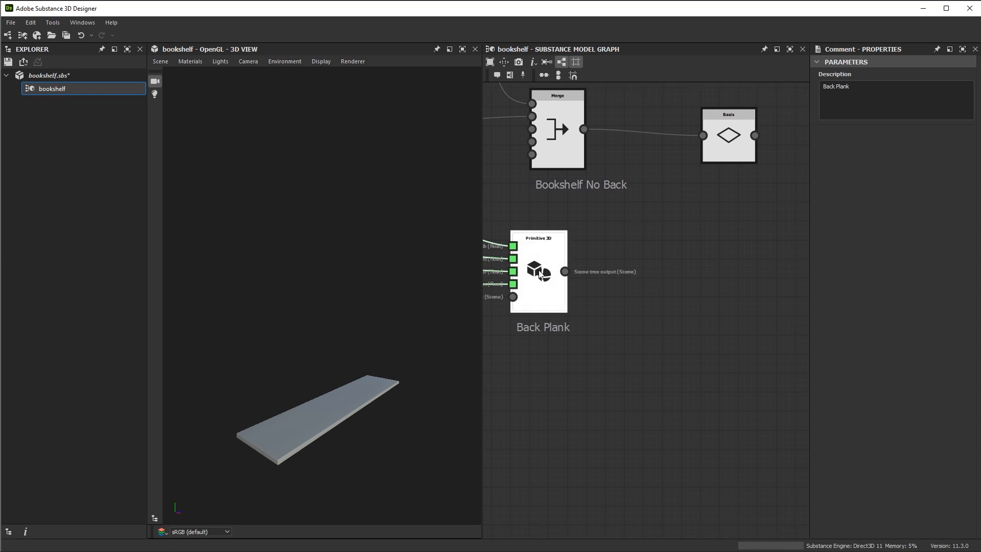
Add a Transfer node below the Basis node, beyond the Back Plank primitive
middle_drag(731, 135, 669, 271)
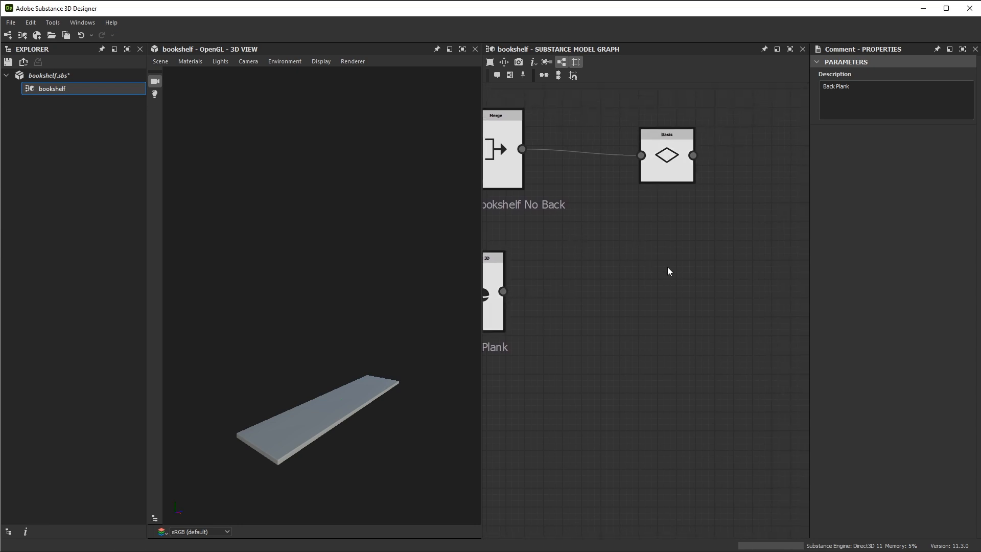
key(space)
text(tra)
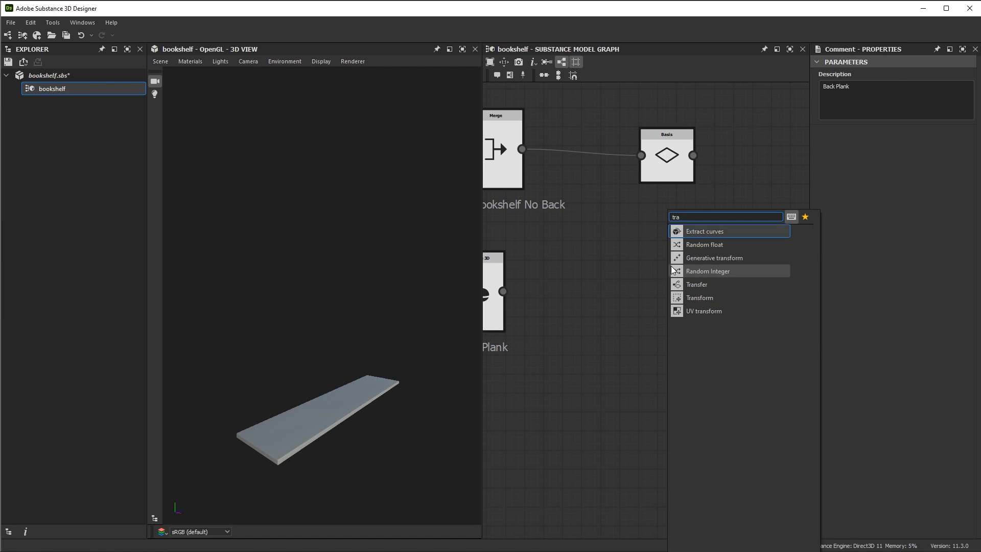
click(691, 285)
middle_drag(653, 297, 645, 346)
drag(660, 318, 716, 309)
middle_drag(605, 323, 668, 291)
Connect the Back Plank primitive to the Transfer node's Input and the Basis node to its Target
drag(558, 308, 755, 264)
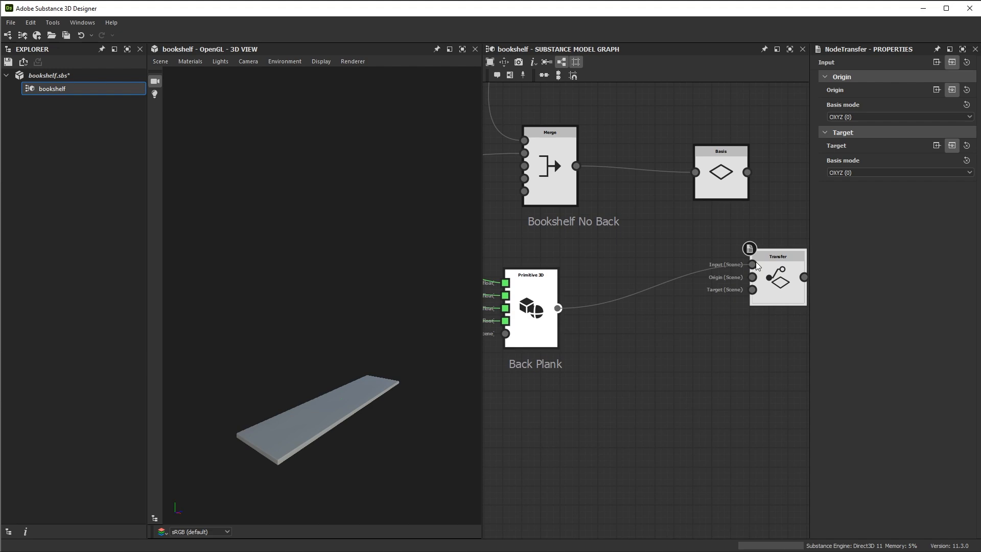
drag(747, 172, 751, 295)
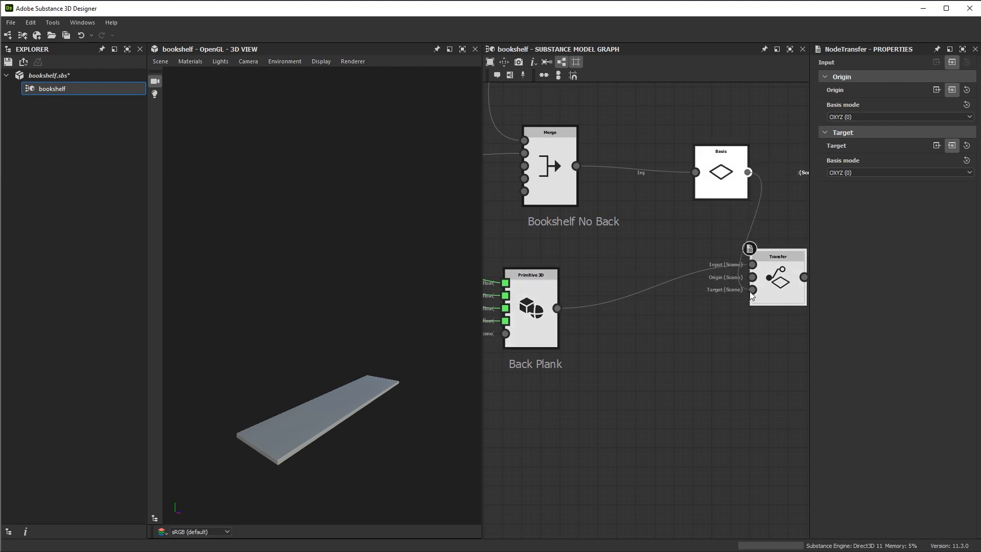
middle_drag(736, 331, 654, 317)
Preview the Transfer result in the 3D view and move the Transfer node farther away from the Basis node
double_click(702, 268)
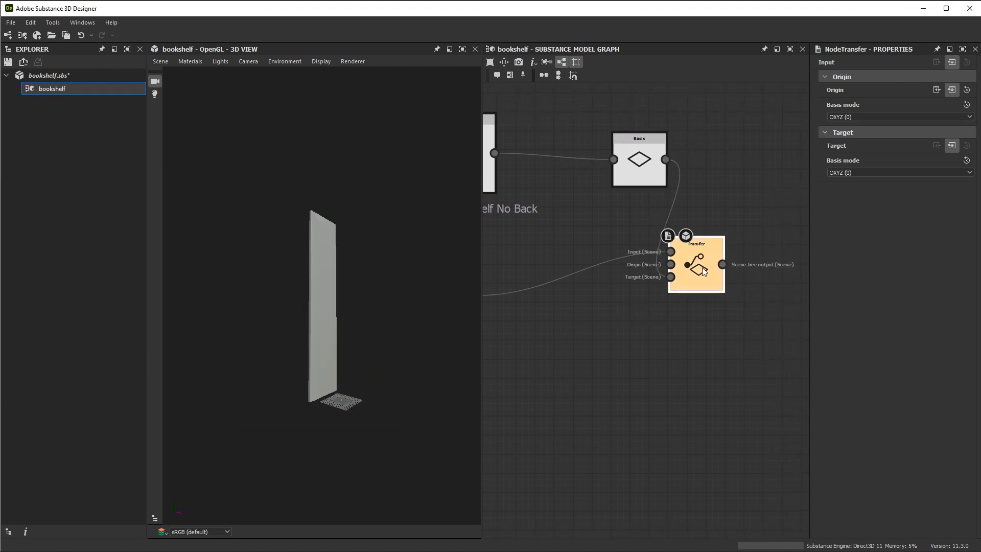
drag(378, 294, 350, 336)
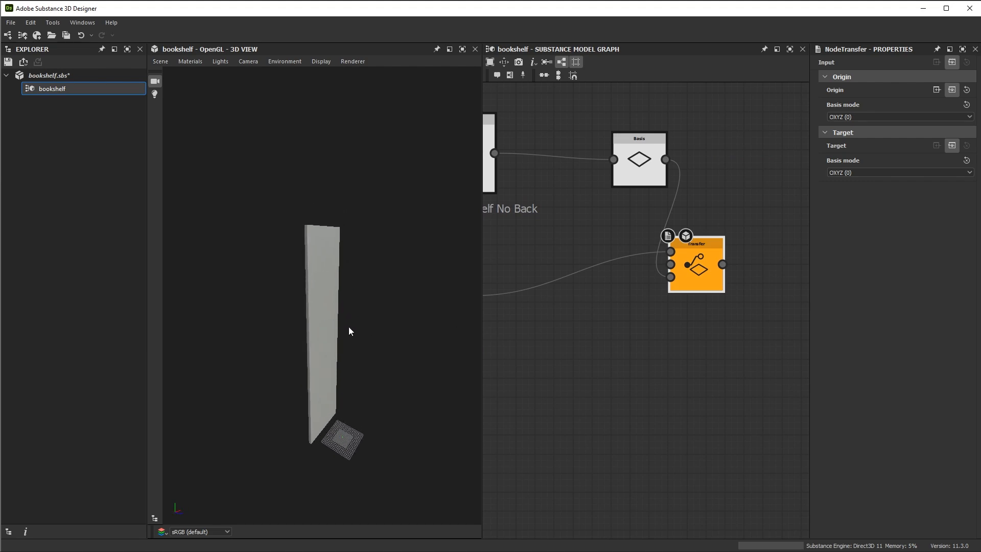
drag(689, 271, 746, 337)
middle_drag(610, 293, 614, 254)
drag(706, 300, 706, 271)
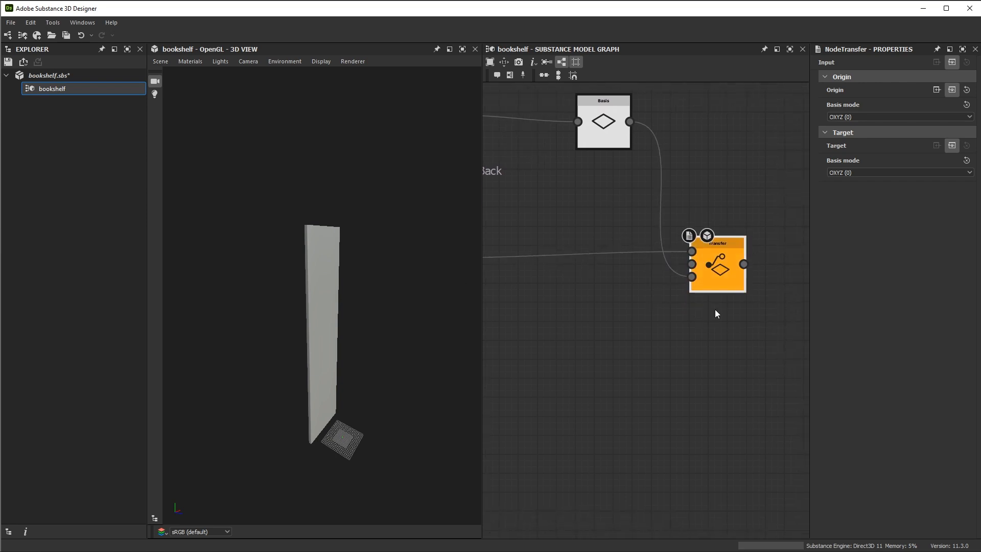
Add a Merge node beyond the Basis node, above the Transfer node
scroll(643, 302, down, 3)
scroll(650, 315, up, 1)
key(space)
text(mer)
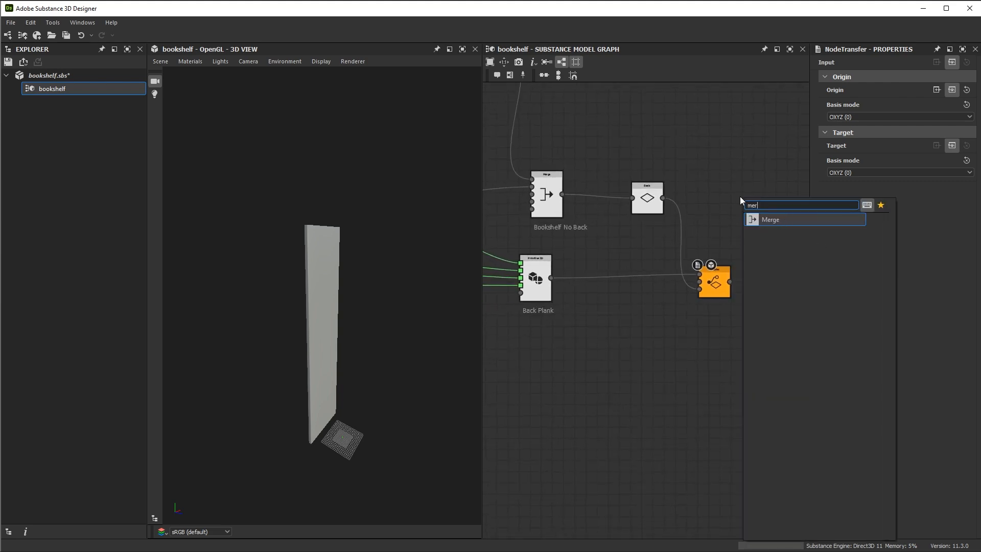
click(784, 220)
drag(714, 203, 736, 214)
middle_drag(606, 219, 650, 217)
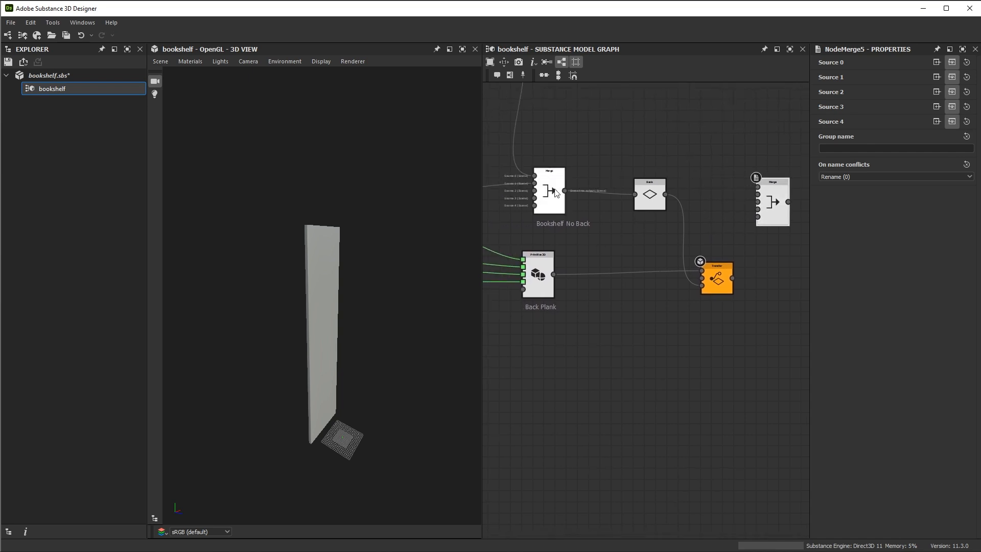
Connect the Bookshelf No Back Merge to the new Merge's Source 0 and the Transfer node to its Source 1
drag(565, 190, 757, 187)
middle_drag(757, 187, 674, 186)
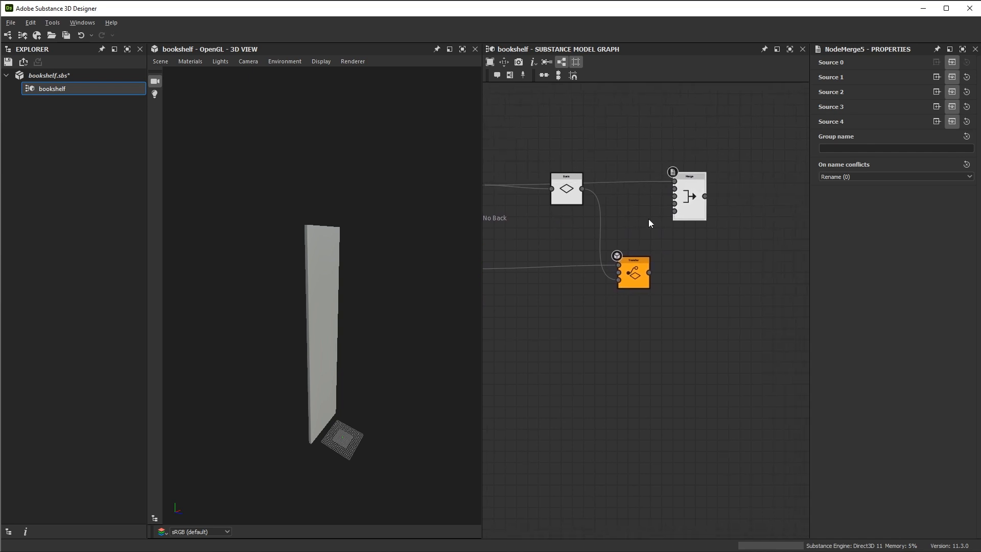
scroll(656, 238, up, 2)
drag(631, 302, 615, 302)
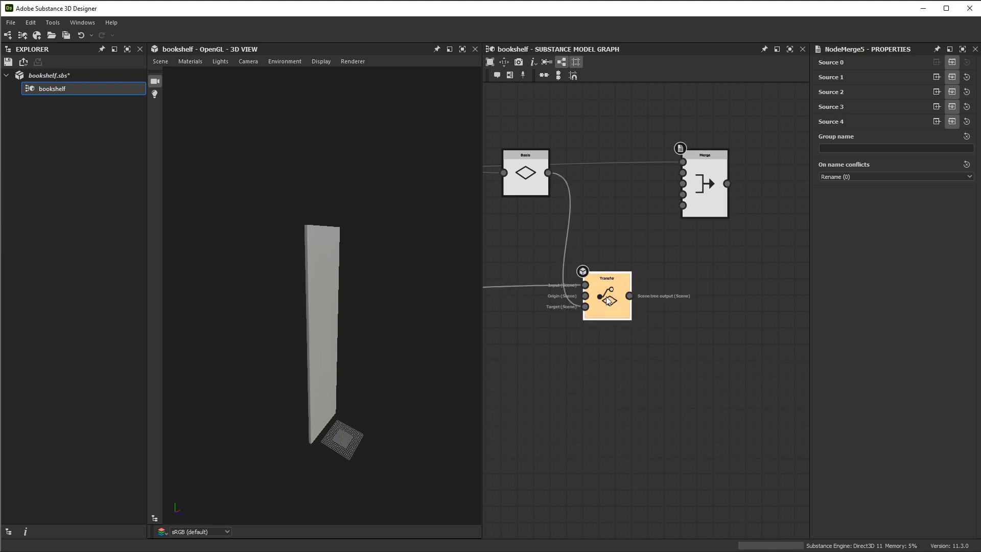
drag(629, 295, 683, 173)
Preview the new Merge result in the 3D view and inspect the plank on the back of the bookshelf
click(707, 196)
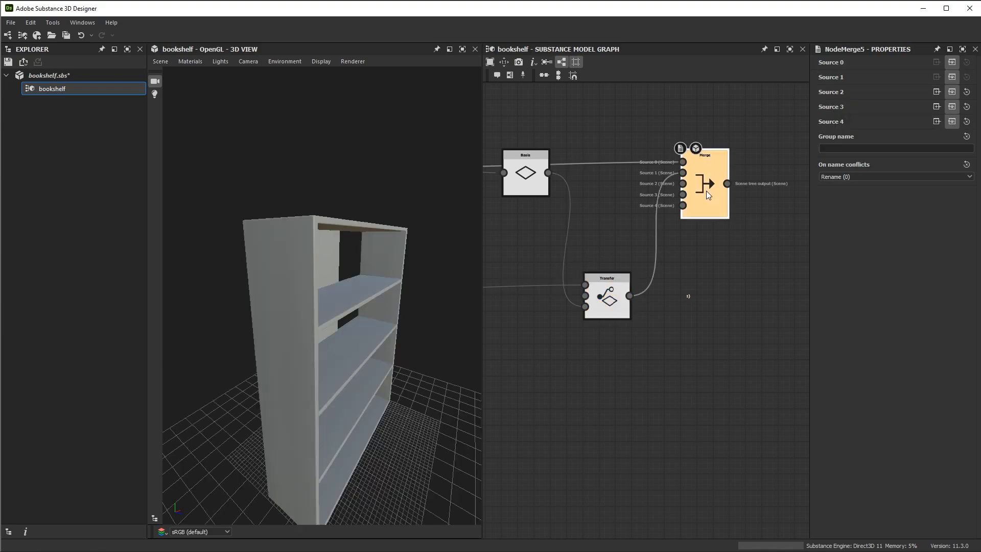
mouse_move(344, 359)
mouse_down()
mouse_move(360, 374)
mouse_move(428, 388)
mouse_move(355, 403)
mouse_move(406, 412)
mouse_move(342, 322)
mouse_move(346, 367)
mouse_up()
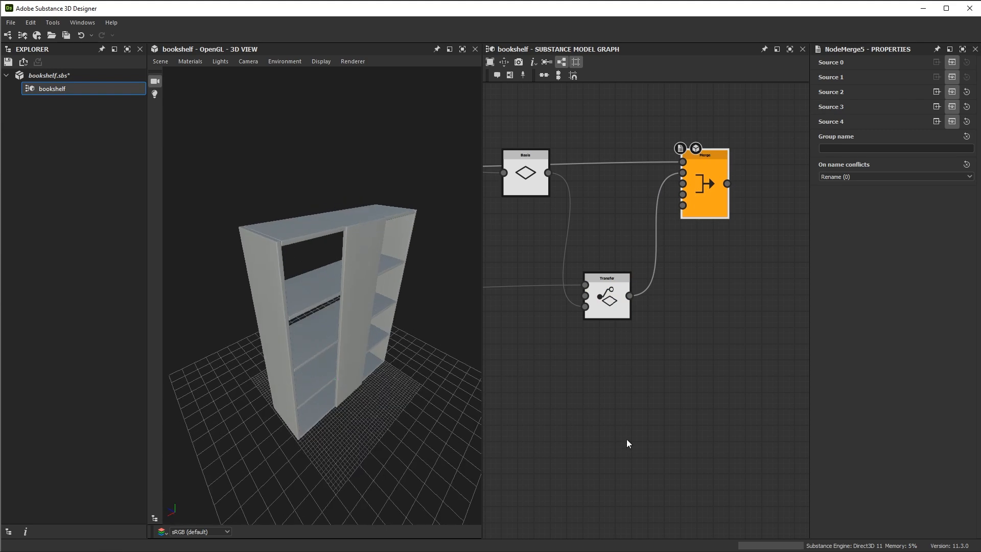
drag(379, 255, 372, 186)
scroll(372, 186, up, 2)
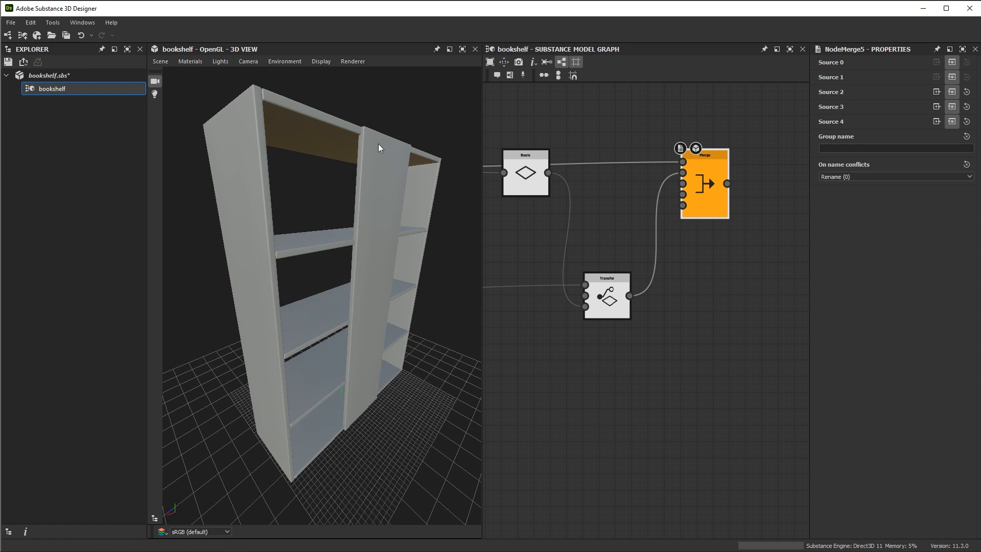
Examine how the Side Plank frame uses its Measure bounding box and Vector3 to float nodes to drive the Plank Side primitive
scroll(652, 308, down, 3)
middle_drag(570, 262, 713, 254)
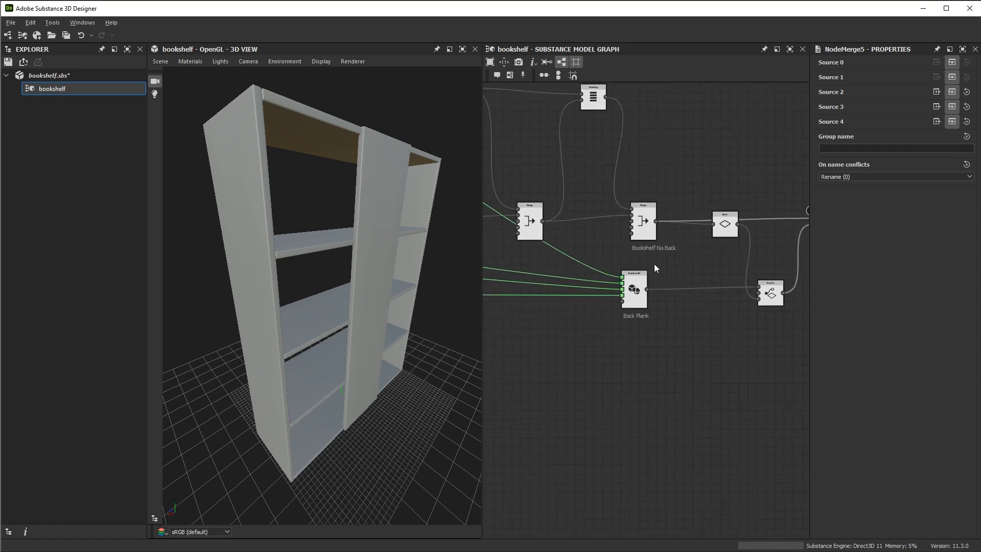
scroll(649, 254, up, 3)
drag(628, 317, 639, 327)
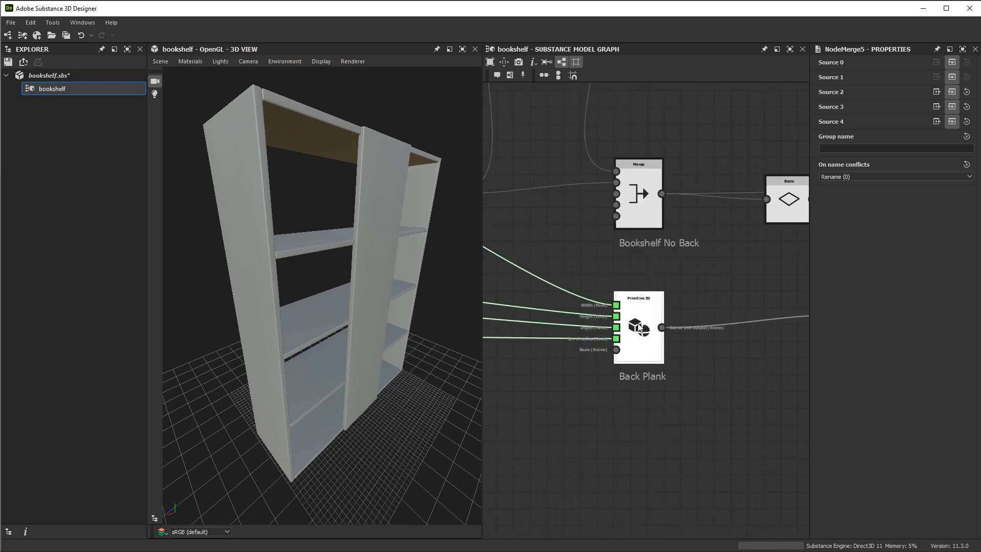
middle_drag(512, 191, 666, 272)
scroll(666, 272, down, 5)
middle_drag(571, 197, 730, 277)
scroll(613, 247, up, 1)
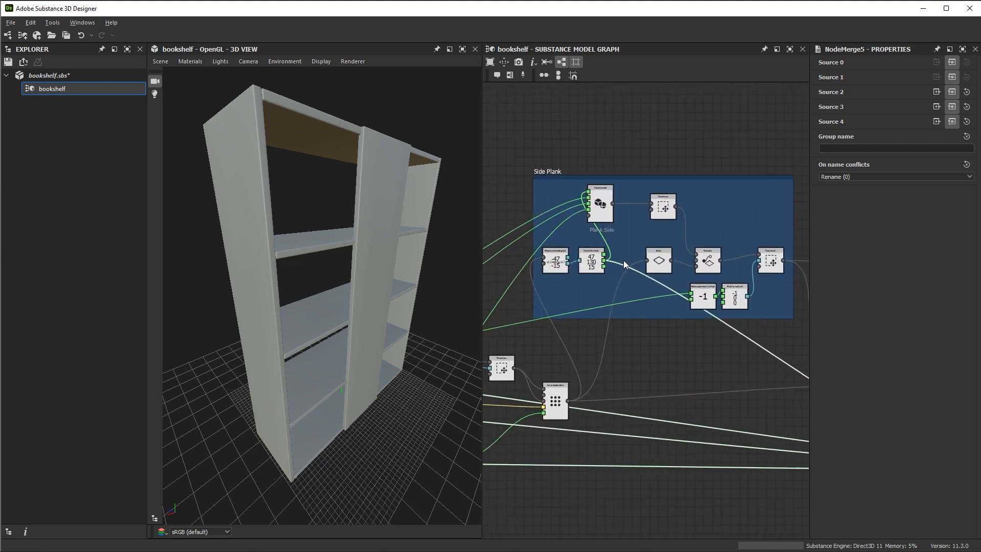
scroll(613, 246, up, 4)
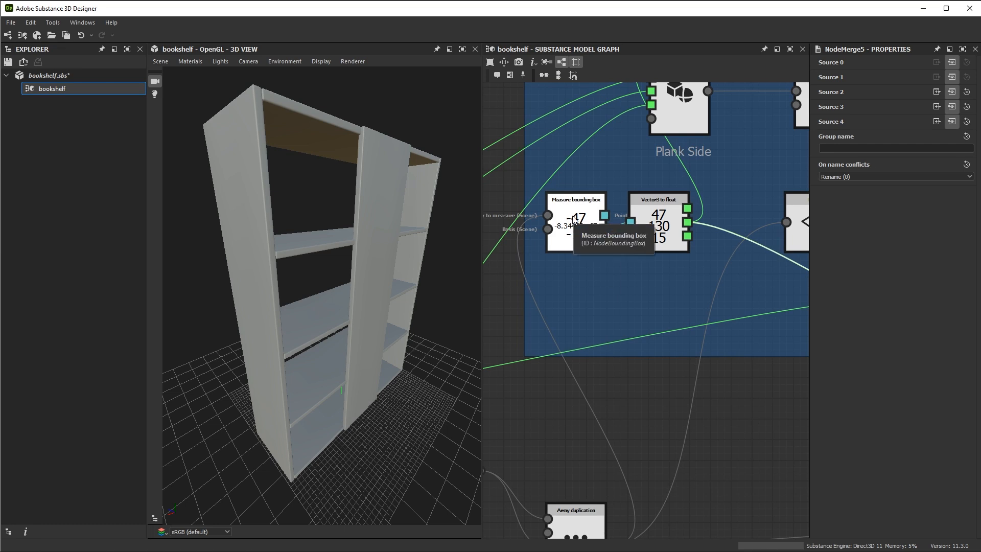
middle_drag(593, 421, 584, 297)
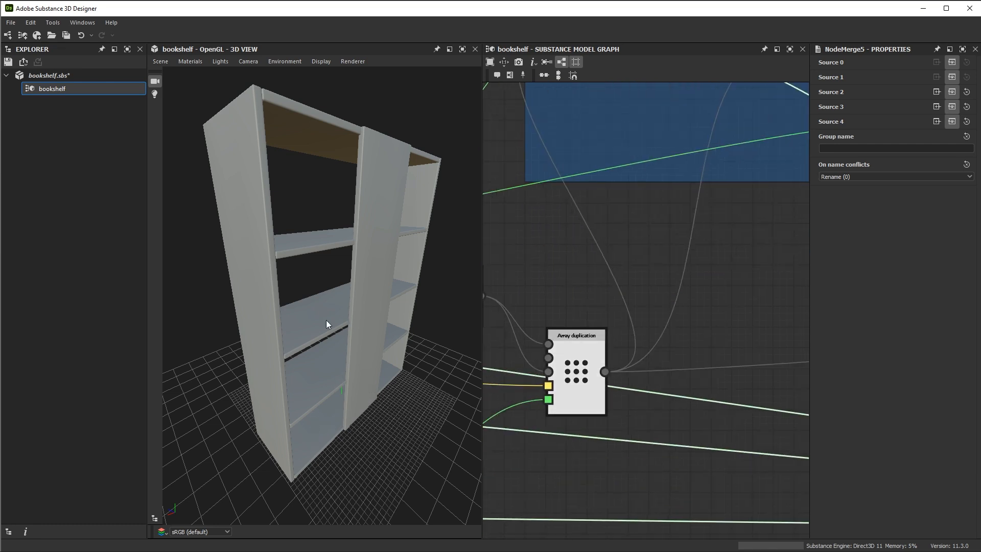
middle_drag(622, 269, 624, 291)
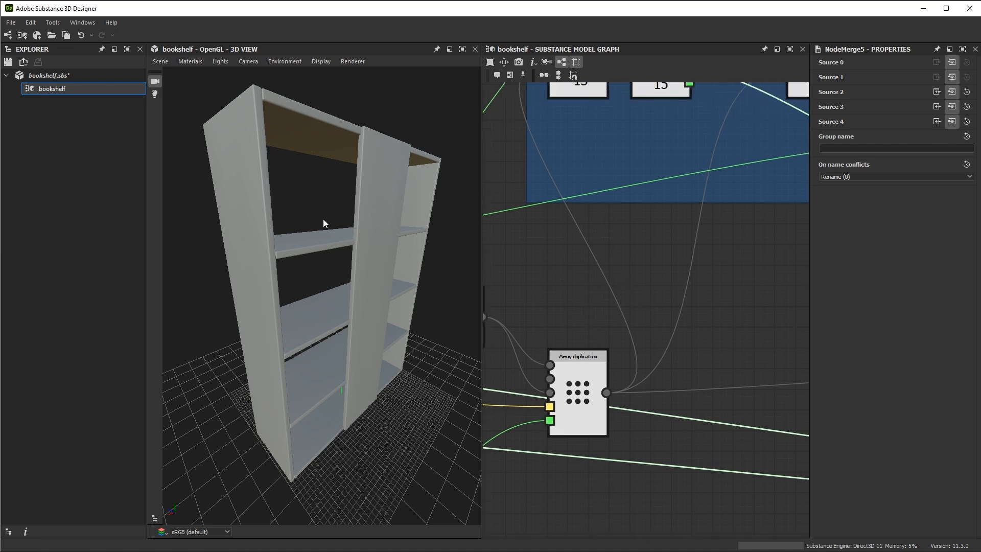
middle_drag(645, 296, 657, 468)
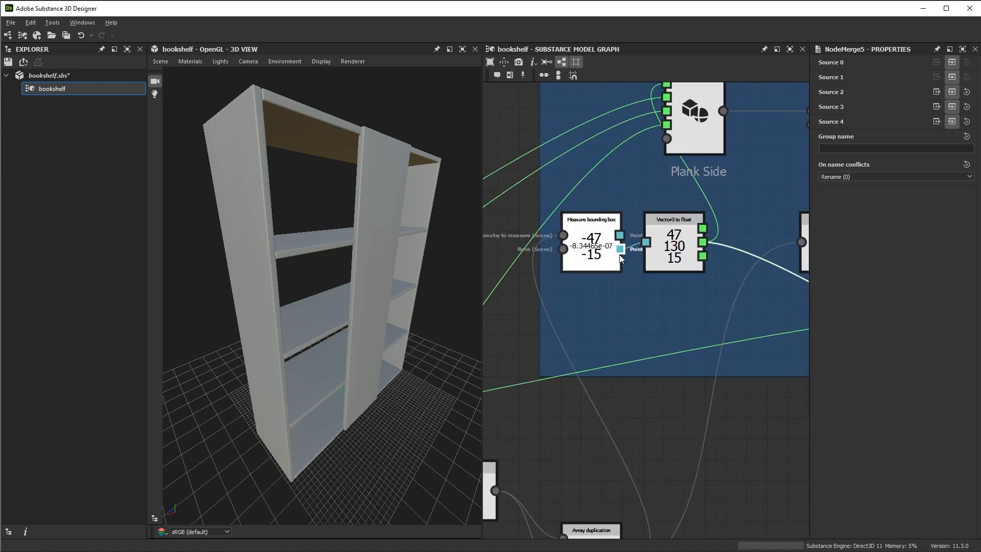
scroll(606, 228, up, 2)
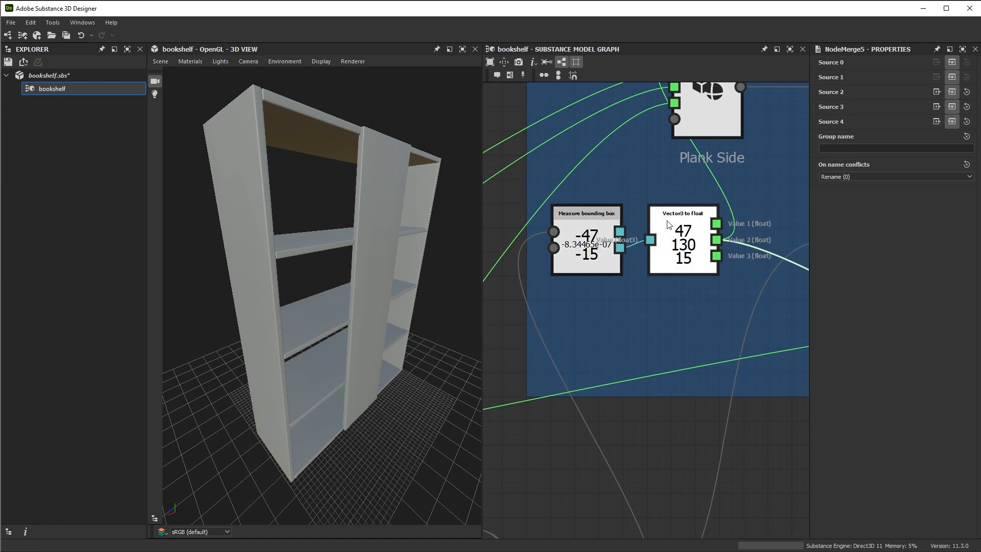
middle_drag(679, 223, 657, 295)
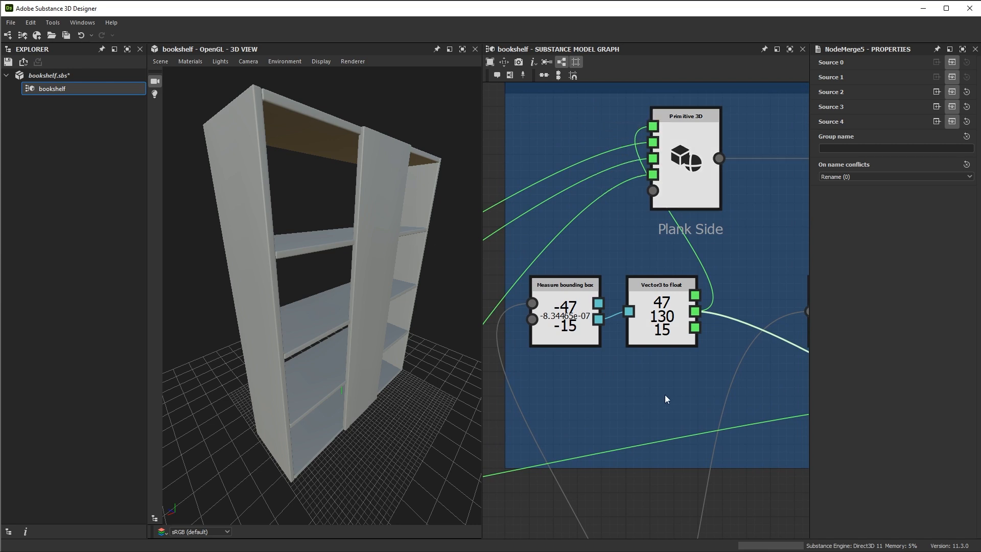
scroll(644, 317, down, 2)
scroll(644, 320, down, 2)
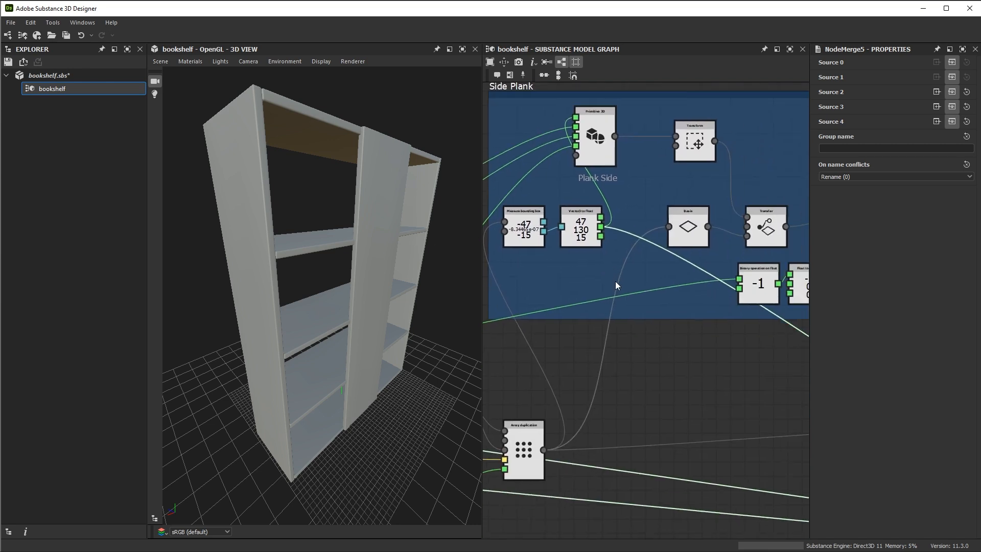
Inspect the Back Plank primitive's inputs and compare the plank with the open back of the bookshelf
middle_drag(770, 430, 498, 237)
mouse_move(708, 330)
middle_down()
mouse_move(554, 254)
mouse_move(488, 237)
middle_up()
middle_drag(683, 302, 544, 296)
scroll(575, 229, down, 3)
scroll(633, 264, up, 2)
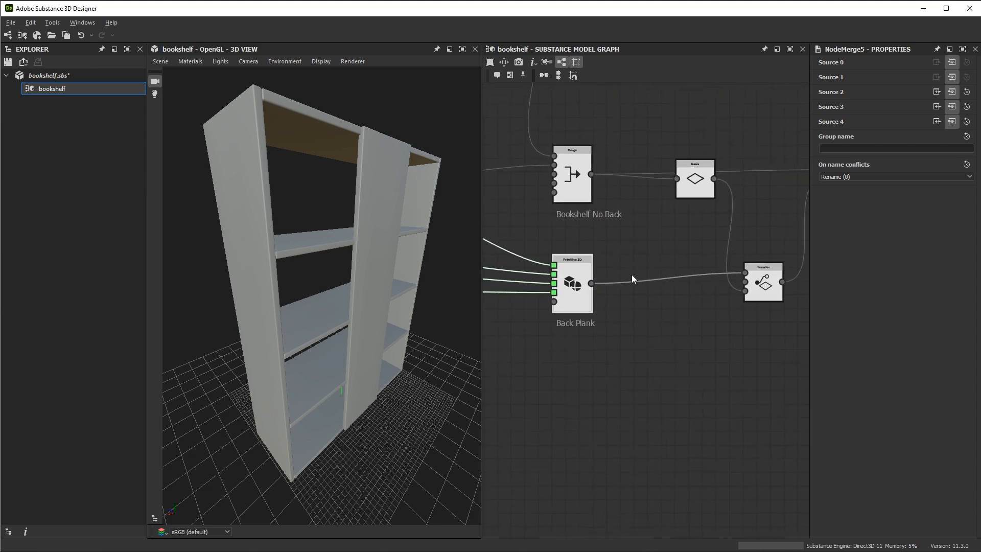
scroll(452, 285, up, 2)
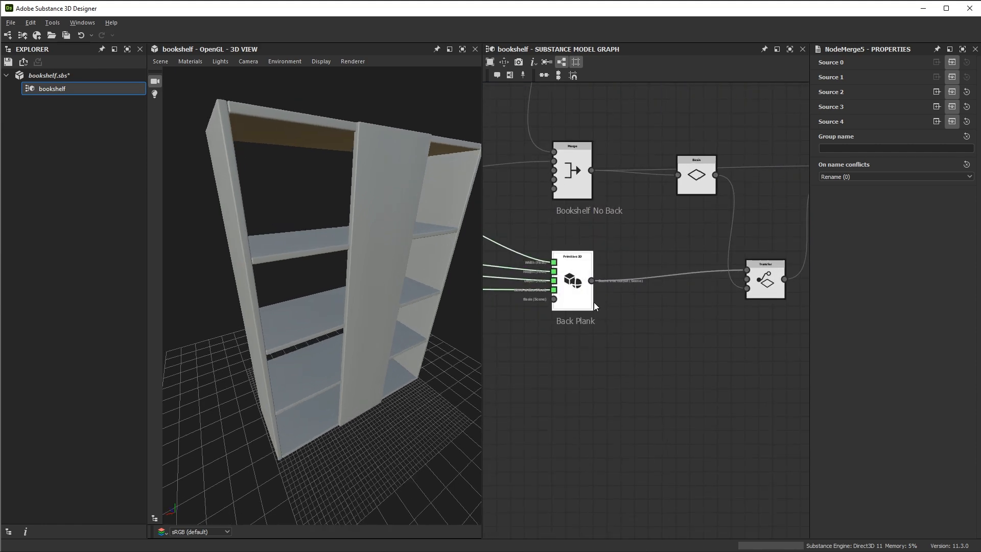
scroll(594, 304, up, 2)
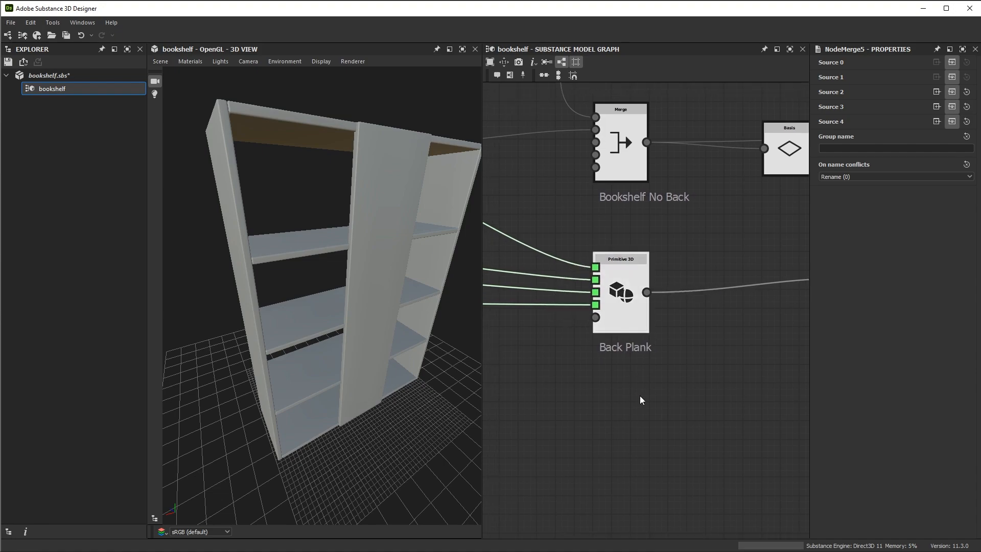
drag(361, 283, 417, 371)
drag(368, 321, 371, 287)
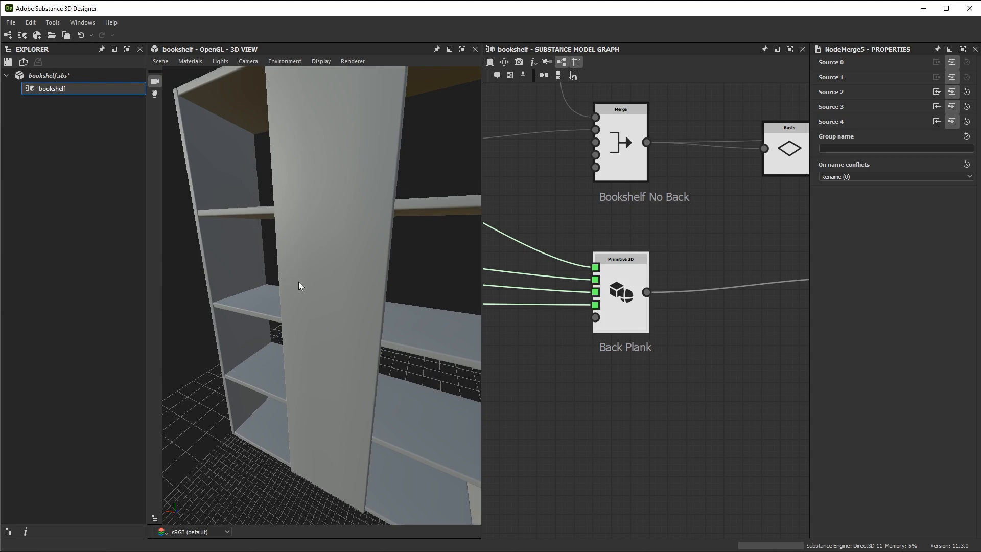
drag(394, 322, 349, 432)
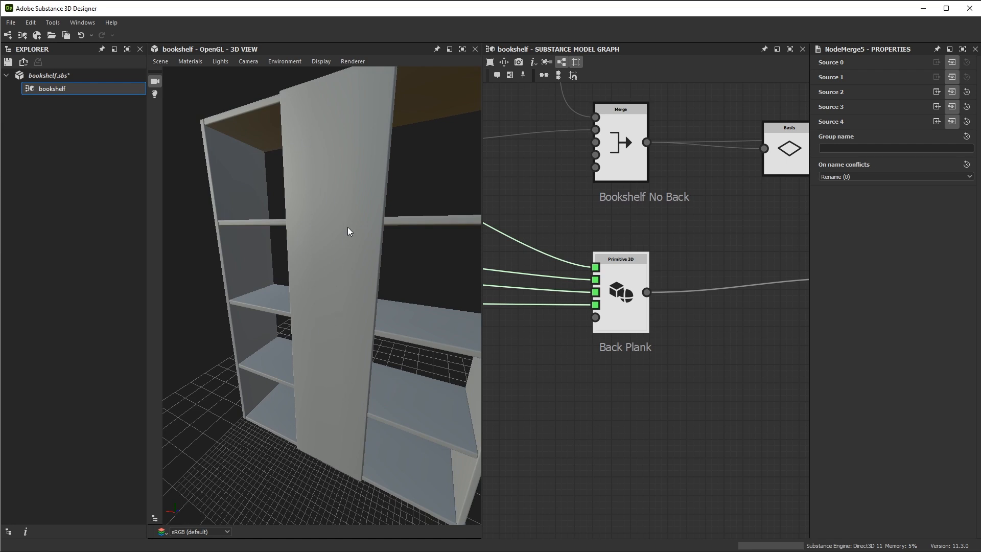
scroll(592, 345, up, 3)
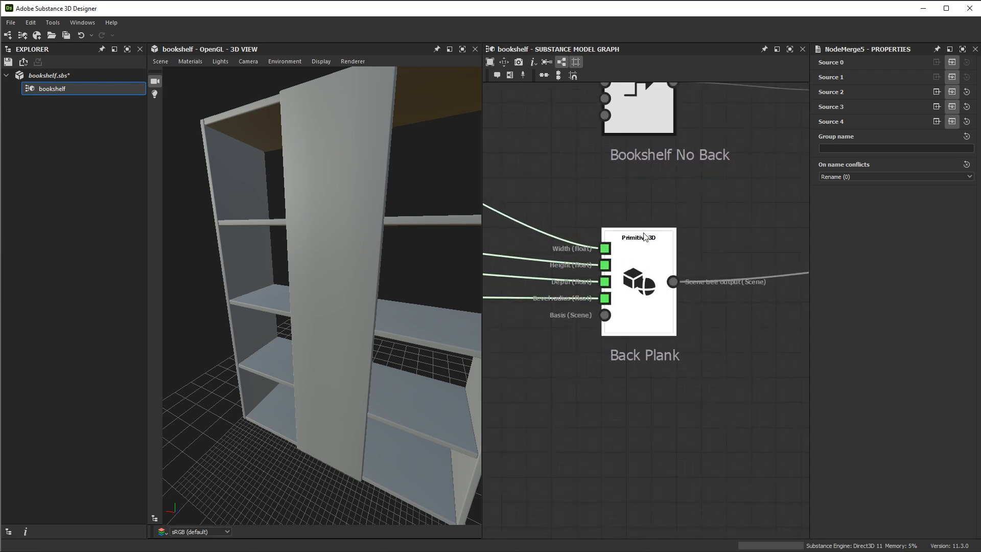
Disconnect the Depth input of the Back Plank primitive and preview the final Merge in the 3D view
middle_drag(571, 249, 627, 239)
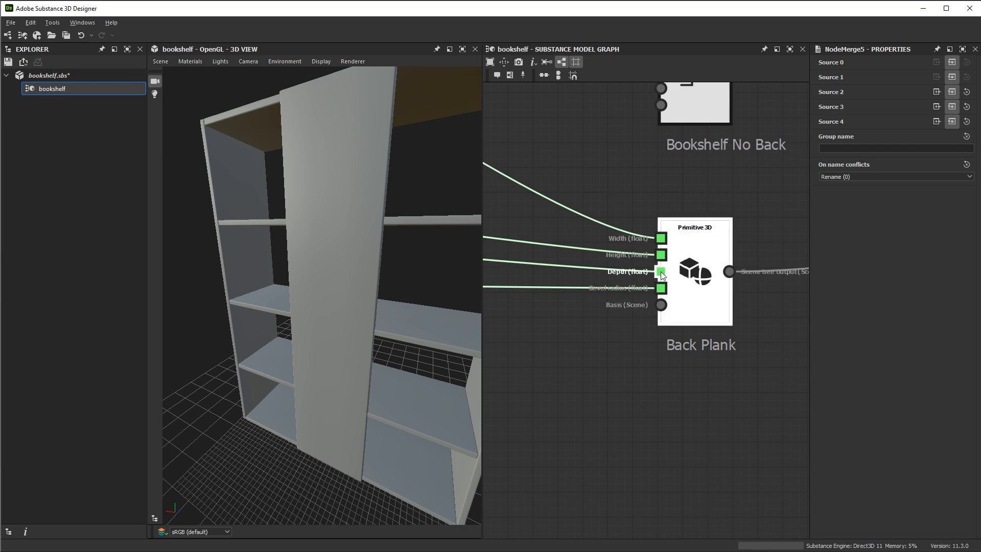
double_click(660, 271)
scroll(695, 288, down, 2)
middle_drag(694, 288, 591, 335)
scroll(591, 335, down, 4)
middle_drag(636, 269, 612, 272)
scroll(618, 352, up, 3)
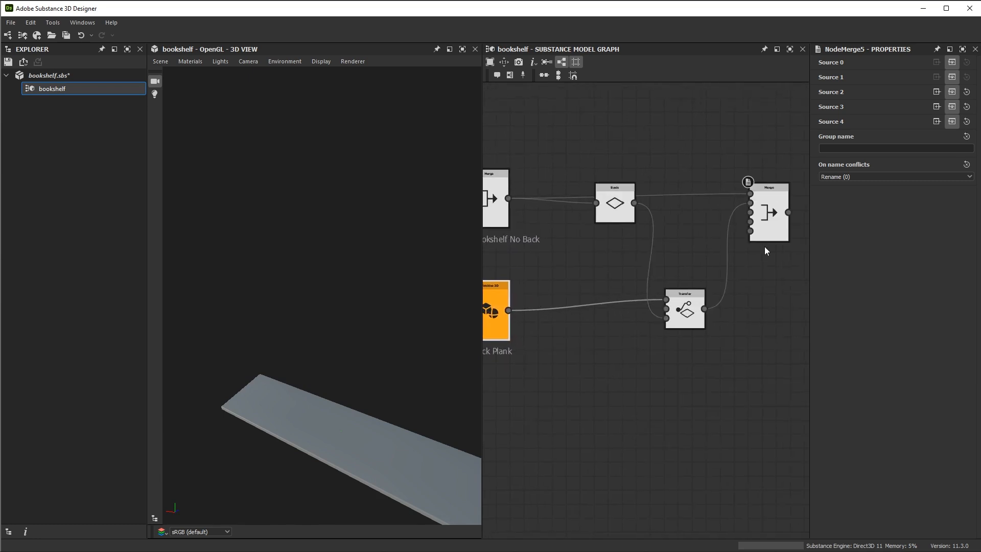
double_click(768, 215)
Try a larger Depth on the Back Plank primitive and undo the change
middle_drag(607, 336, 640, 269)
scroll(688, 341, down, 1)
click(588, 259)
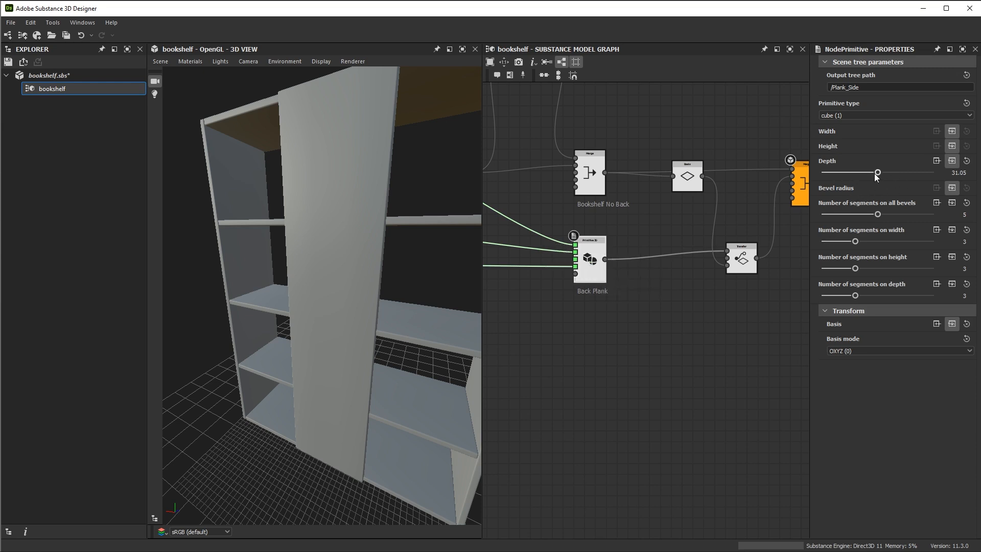
drag(878, 175, 912, 181)
key(ctrl+z)
Examine the bookshelf from the back and front to judge the span the back plank must cover
middle_drag(658, 354, 651, 371)
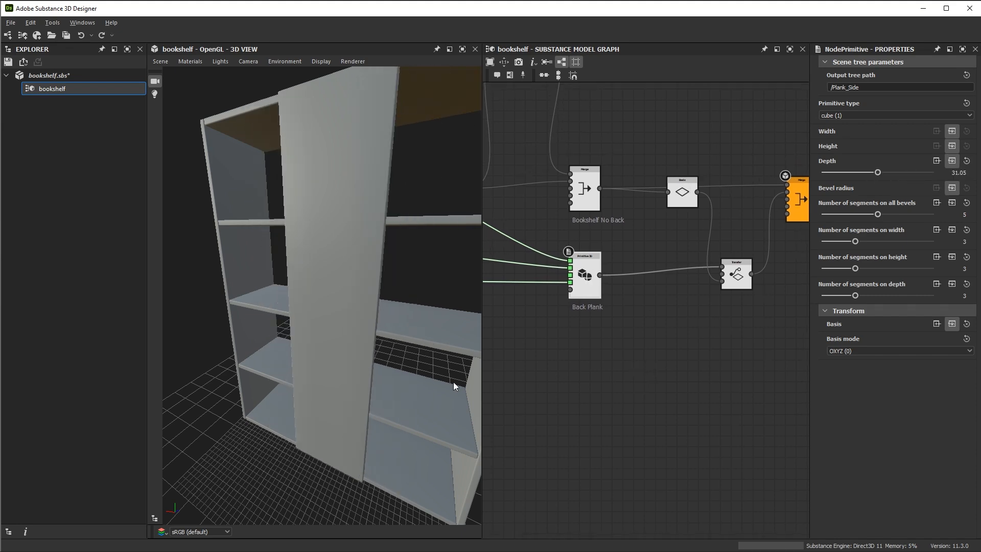
alt+right_drag(453, 382, 366, 274)
alt+drag(366, 274, 381, 293)
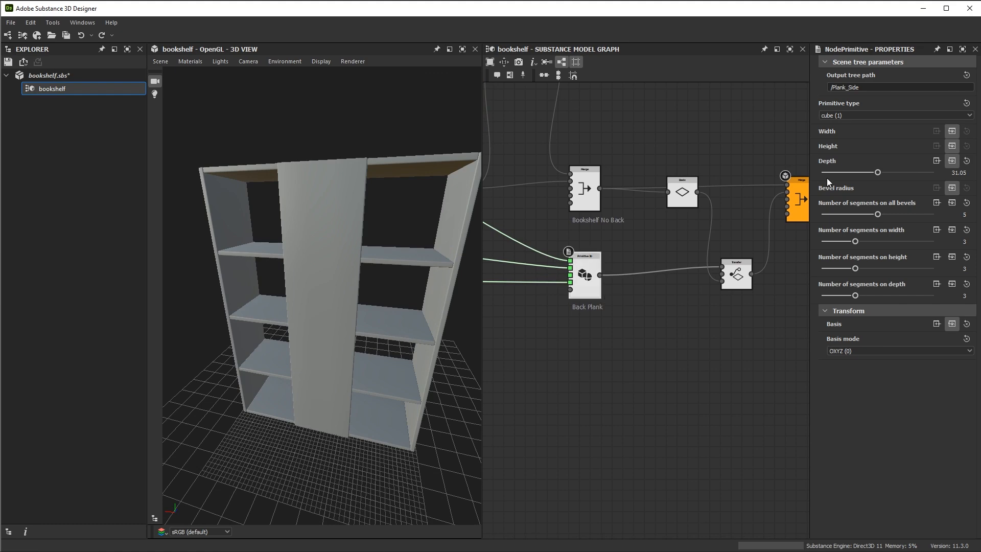
alt+drag(426, 277, 304, 303)
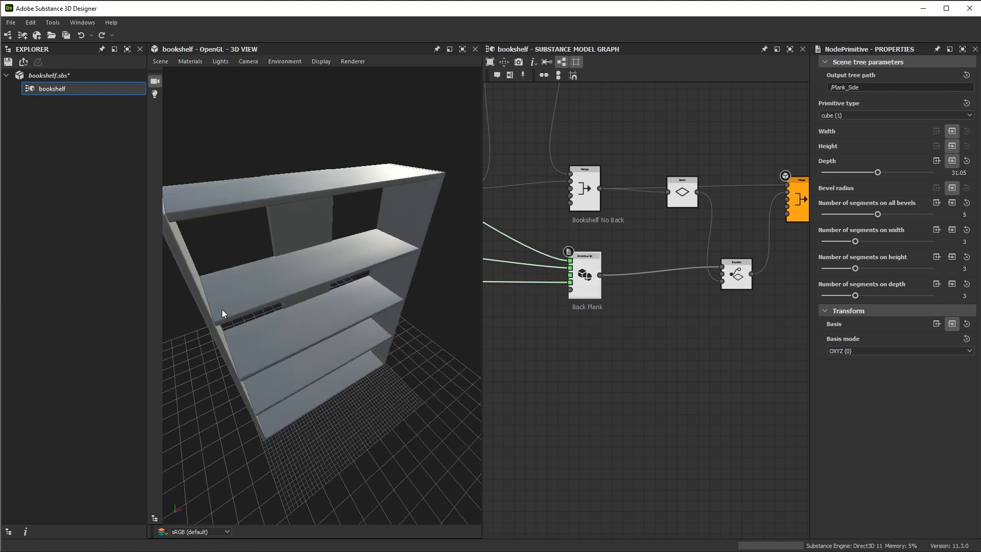
alt+drag(372, 256, 508, 327)
middle_drag(652, 359, 697, 339)
alt+right_drag(697, 339, 653, 315)
middle_drag(653, 314, 617, 345)
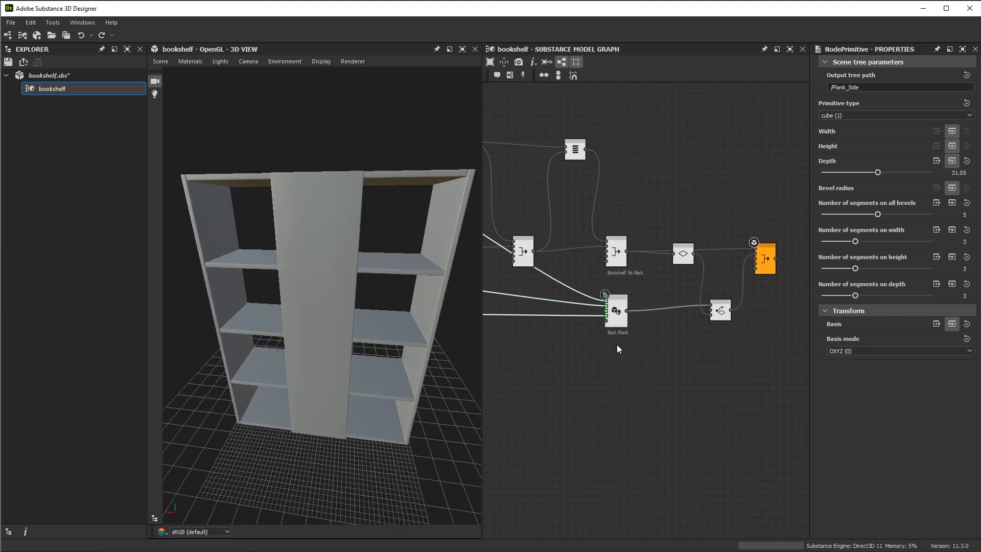
Add a Measure bounding box node below the Back Plank primitive and connect the Bookshelf No Back Merge as the geometry to measure
alt+right_drag(664, 335, 673, 394)
middle_drag(672, 393, 642, 409)
click(641, 371)
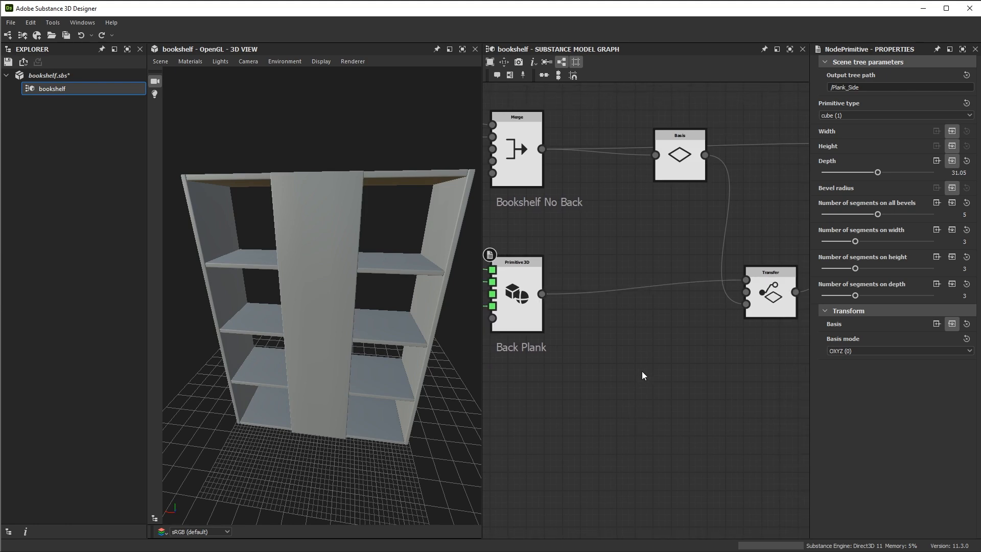
key(space)
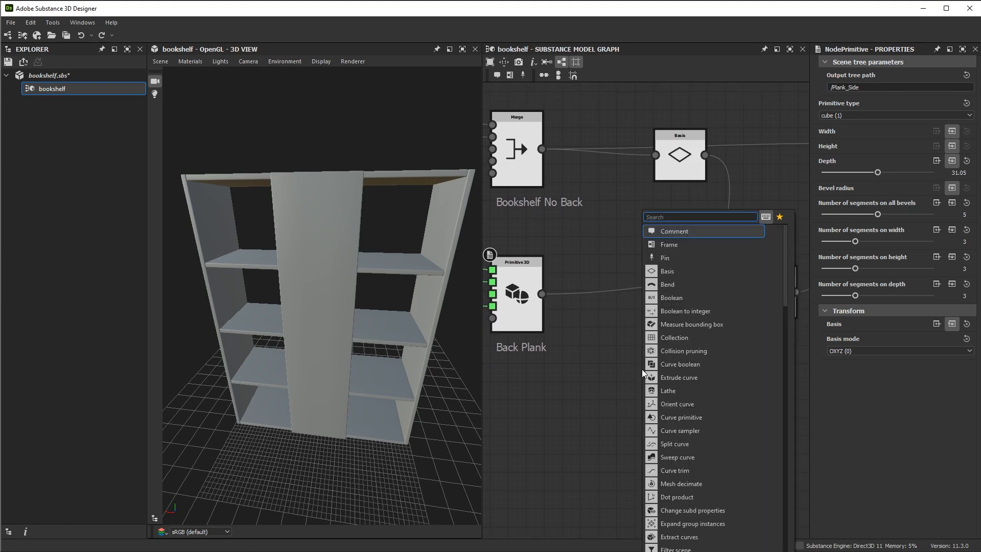
click(685, 322)
middle_drag(615, 310, 659, 331)
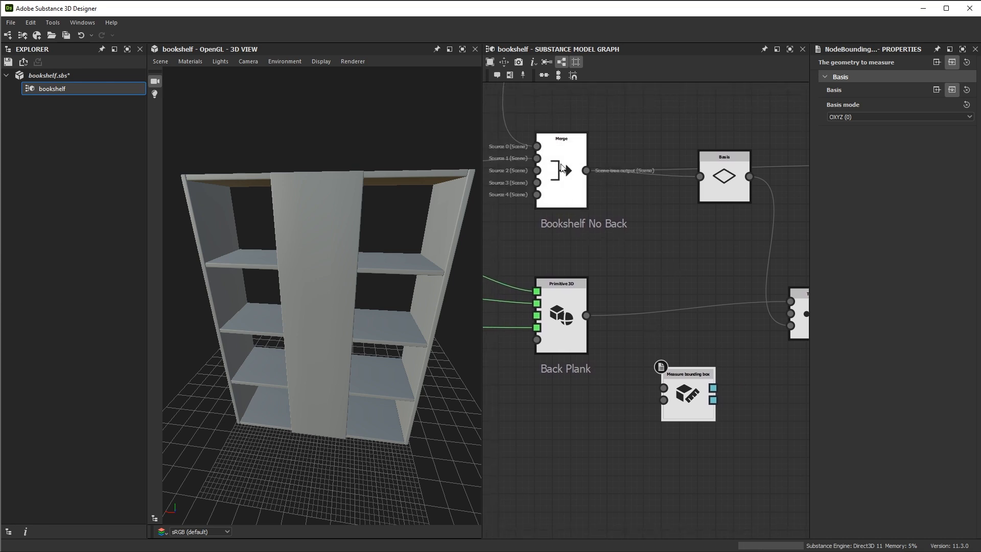
drag(587, 171, 686, 393)
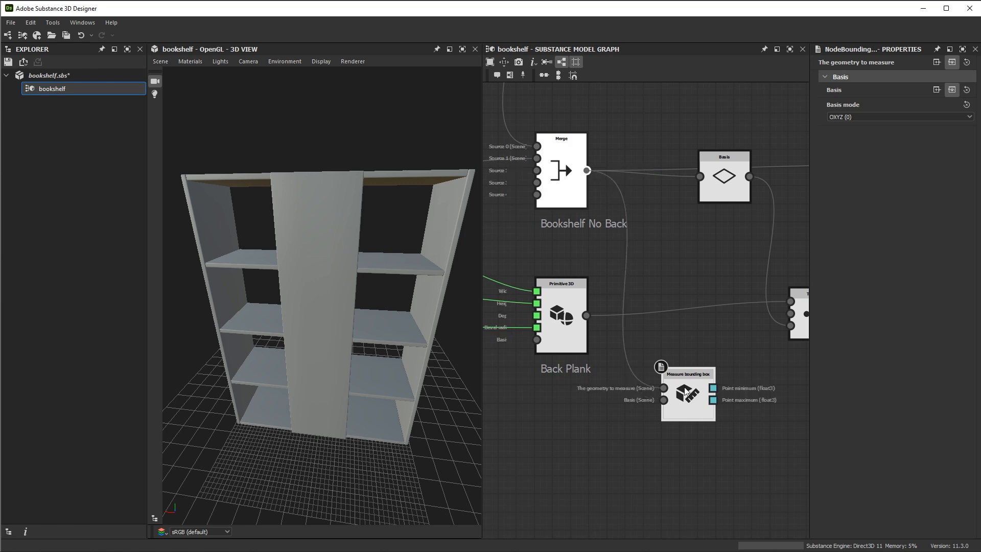
Add a Vector3 to float node fed by the Point maximum output of the Measure bounding box node and place it alongside
middle_drag(703, 451, 640, 376)
scroll(640, 376, up, 3)
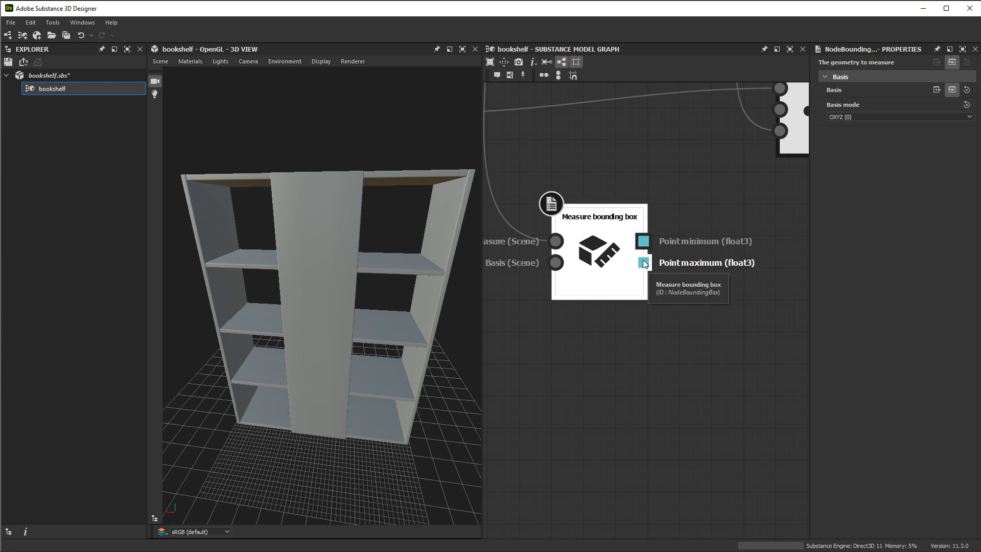
drag(645, 262, 733, 211)
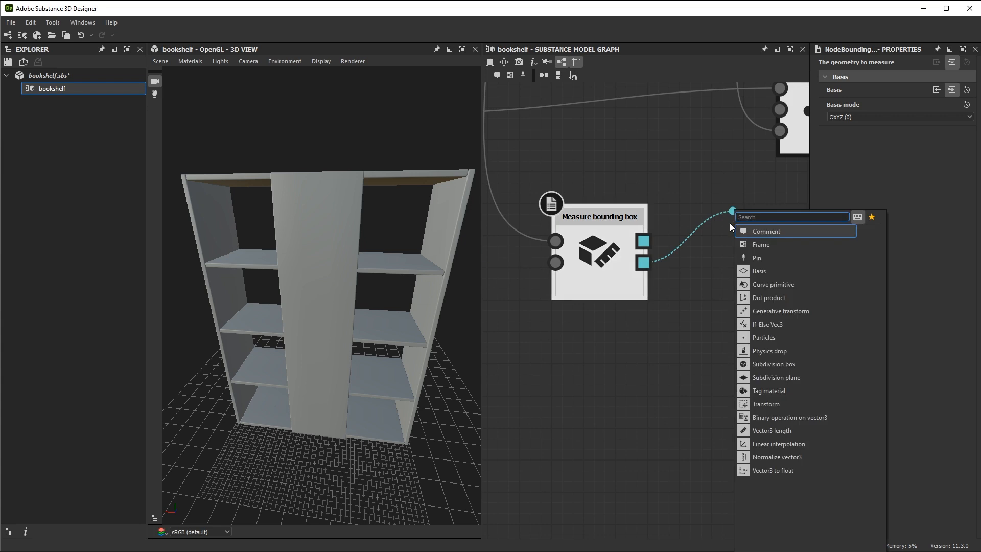
click(739, 470)
middle_drag(706, 304, 655, 343)
drag(726, 271, 664, 302)
middle_drag(641, 366, 584, 359)
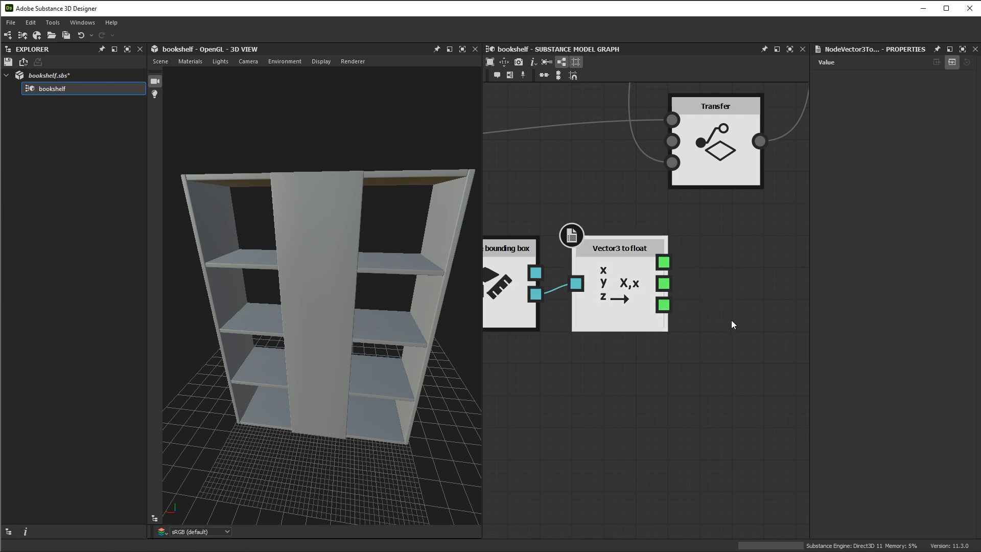
scroll(715, 320, down, 2)
middle_drag(716, 320, 763, 326)
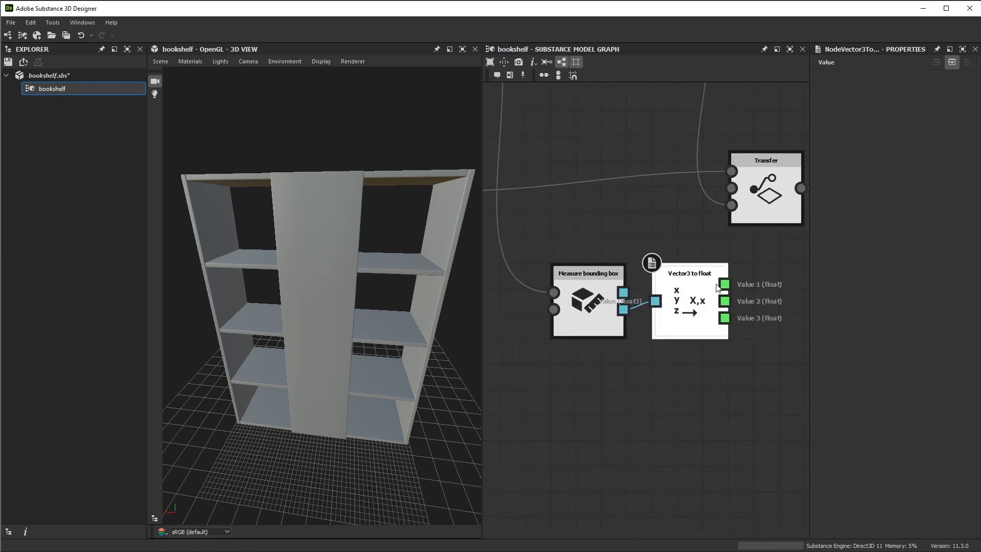
Move the Measure bounding box and Vector3 to float nodes below the Back Plank primitive, and shift the Back Plank closer to the Transfer node
alt+middle_drag(718, 404, 757, 432)
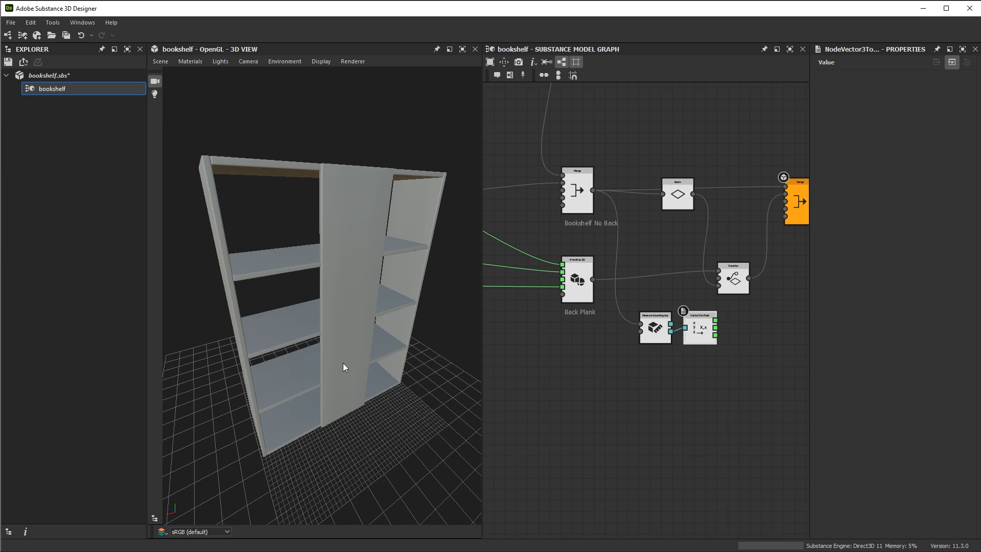
drag(402, 309, 313, 318)
drag(256, 357, 465, 327)
scroll(703, 324, up, 5)
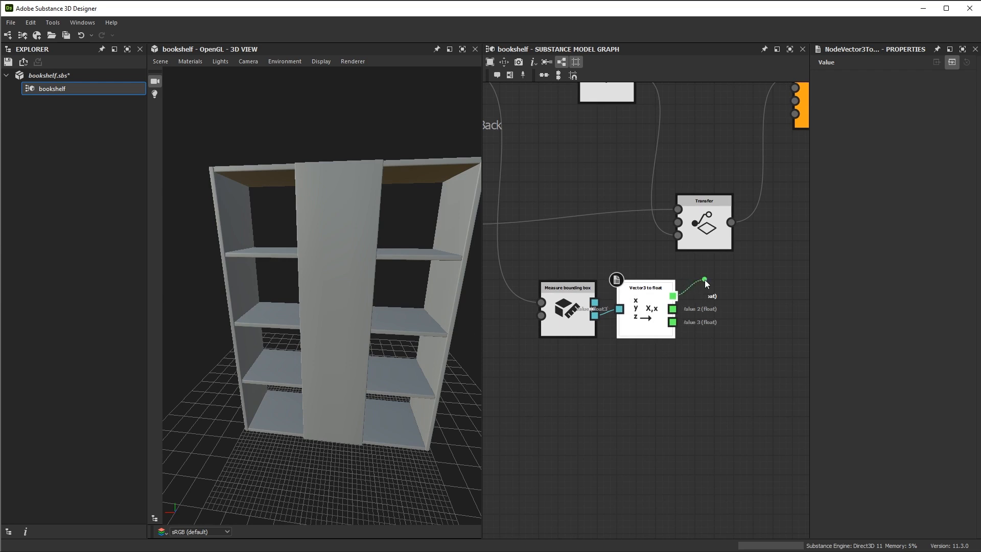
middle_drag(660, 242, 667, 283)
scroll(667, 283, down, 2)
drag(596, 389, 659, 350)
drag(664, 342, 577, 403)
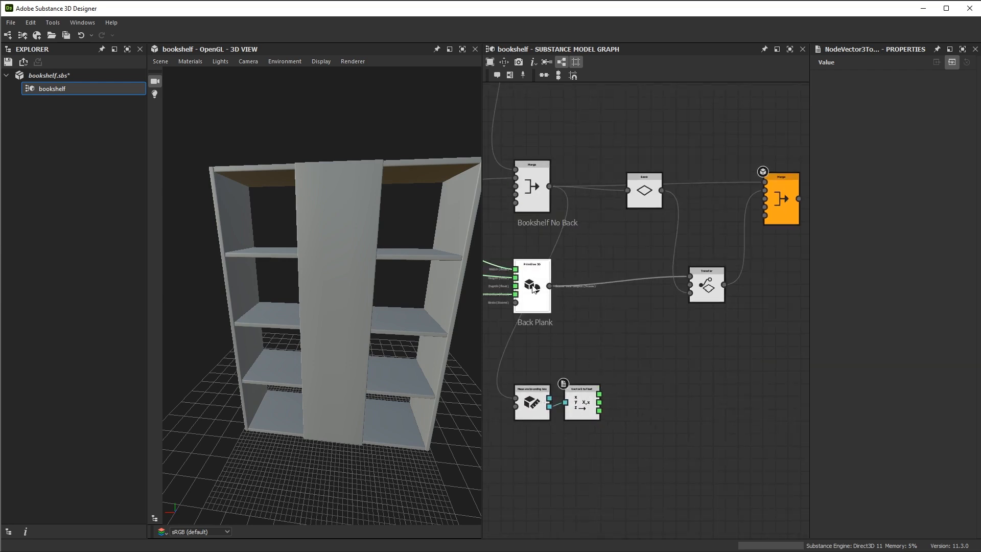
drag(530, 285, 629, 285)
middle_drag(580, 314, 629, 258)
Connect the Value 1 output of Vector3 to float to the Depth input of the Back Plank primitive
scroll(630, 260, up, 2)
middle_drag(660, 298, 627, 297)
drag(623, 368, 662, 320)
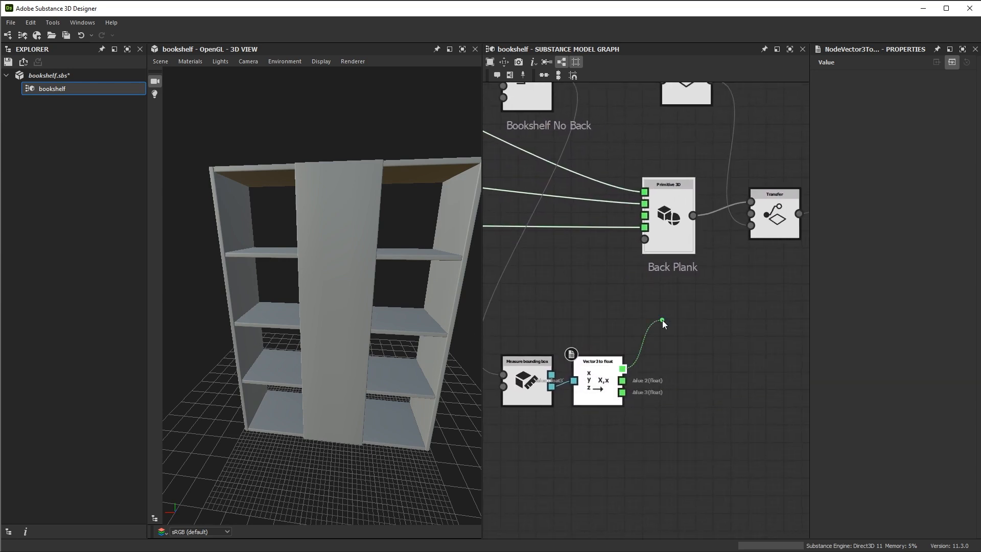
drag(662, 320, 644, 220)
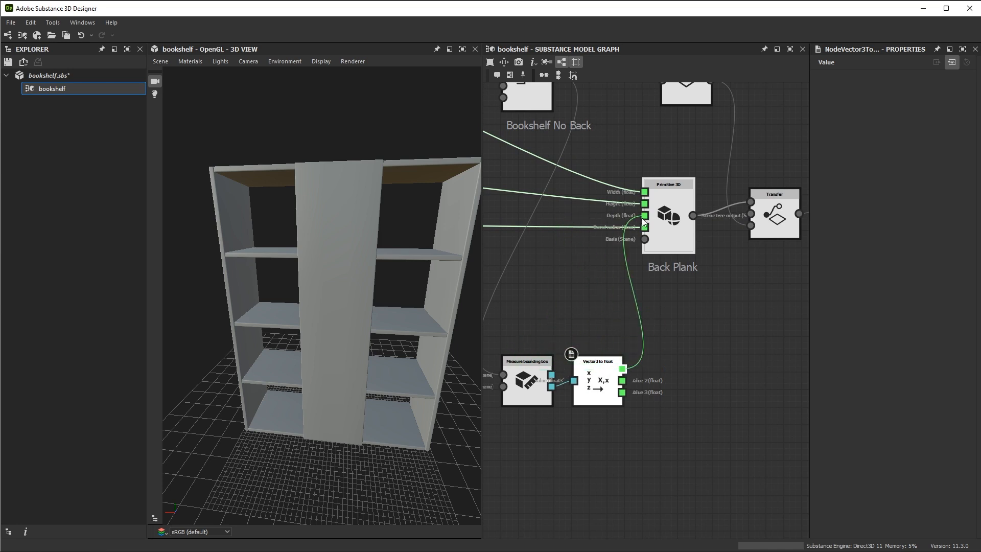
click(667, 227)
Examine the back plank's coverage from behind and compare it with the measured bounding box values
drag(406, 344, 387, 232)
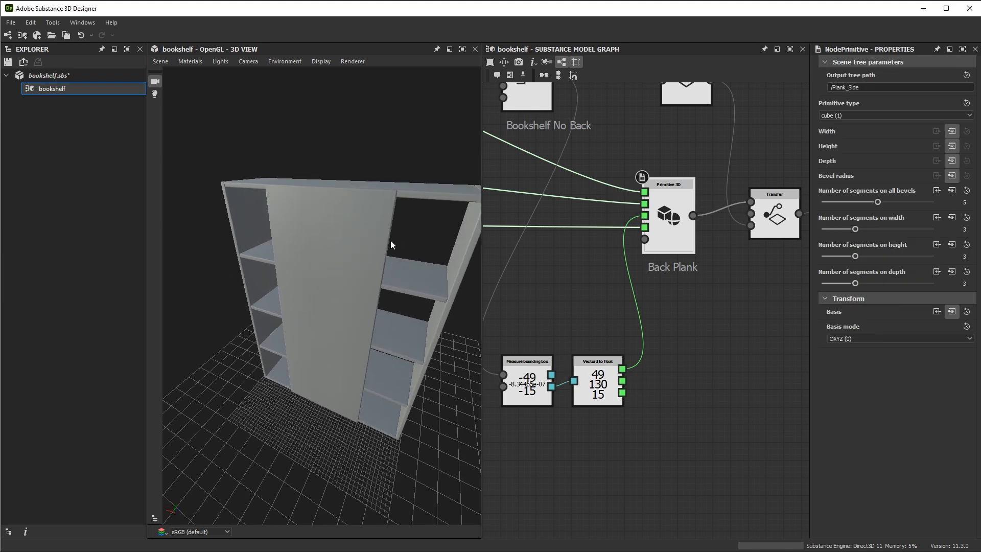
drag(391, 240, 391, 260)
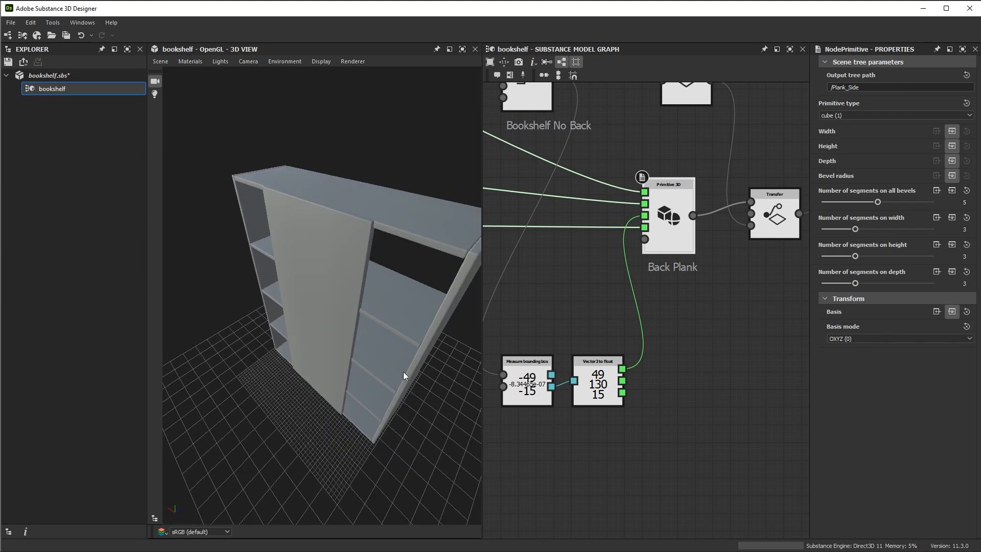
middle_drag(678, 273, 708, 221)
scroll(560, 330, up, 2)
middle_drag(560, 332, 585, 316)
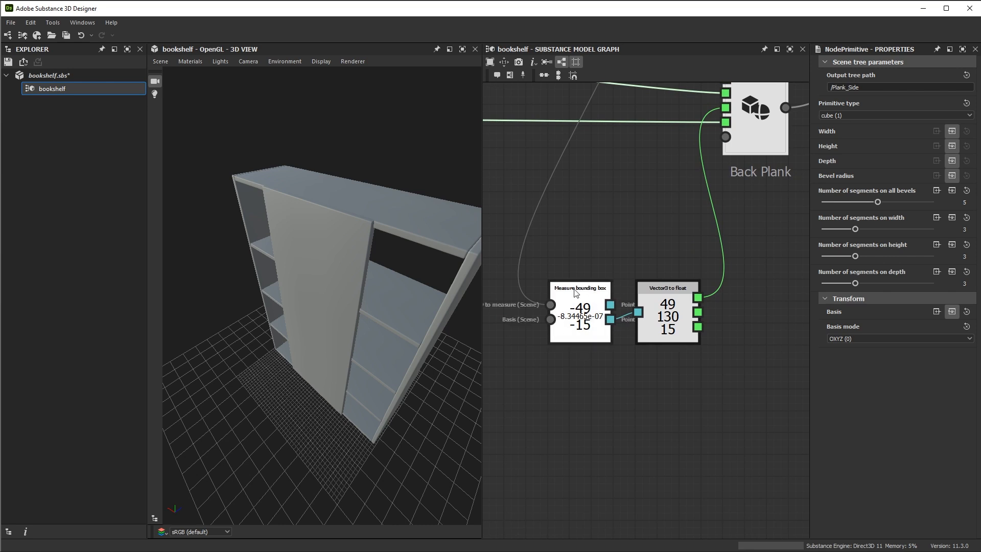
middle_drag(700, 302, 677, 309)
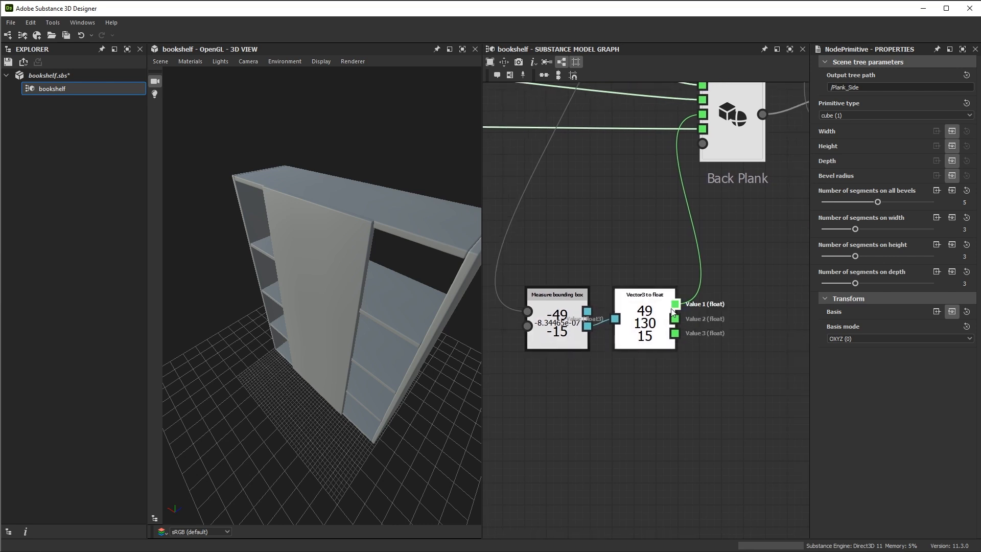
drag(392, 452, 329, 381)
Display the bookshelf as wireframe to examine where the world origin sits between its sides, and return to shaded display
click(321, 61)
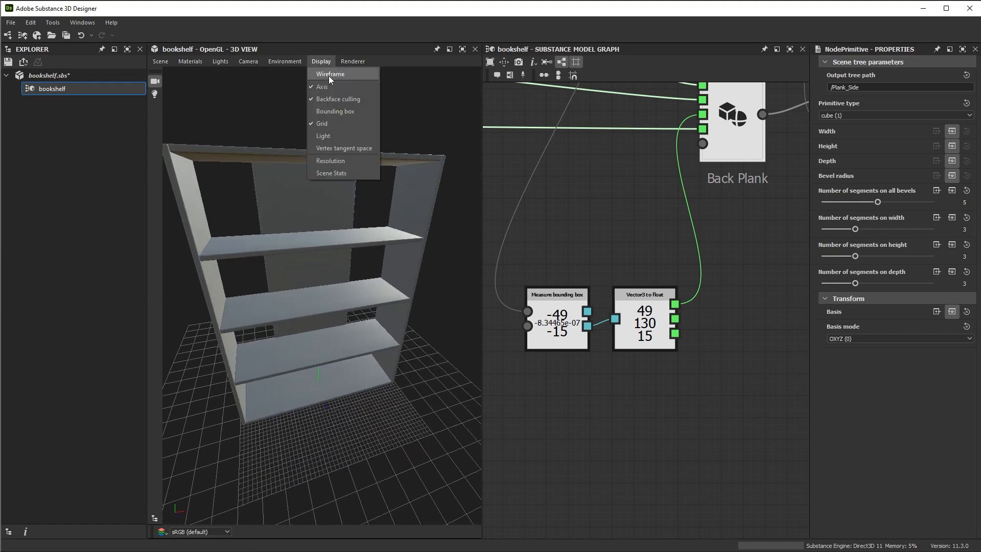
click(328, 74)
drag(421, 278, 346, 255)
right_drag(346, 251, 397, 407)
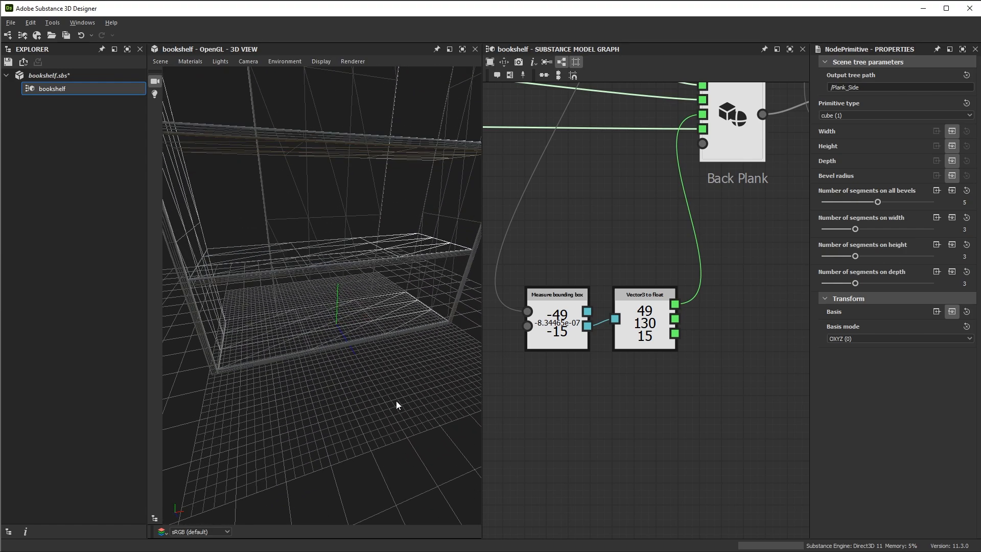
drag(397, 407, 366, 319)
right_drag(367, 318, 375, 328)
mouse_move(336, 309)
mouse_down()
mouse_move(354, 318)
mouse_move(354, 340)
mouse_move(347, 298)
mouse_up()
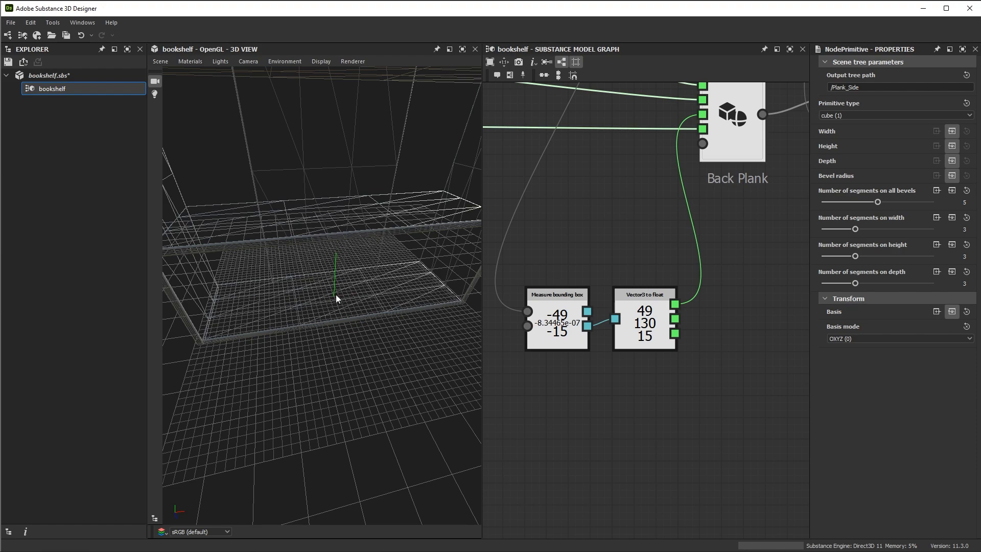
mouse_move(335, 294)
mouse_down()
mouse_move(339, 319)
mouse_move(321, 330)
mouse_move(338, 293)
mouse_move(318, 286)
mouse_up()
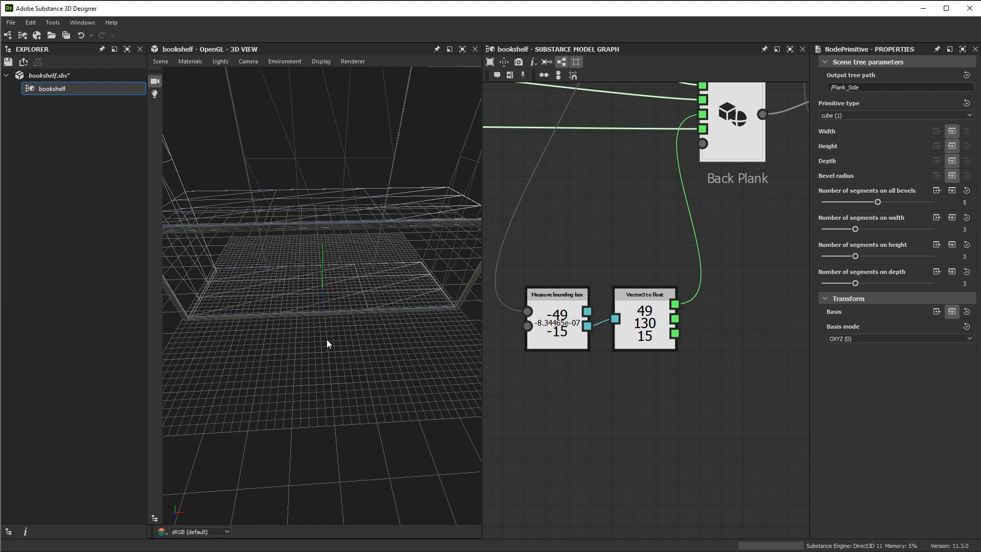
drag(402, 296, 329, 264)
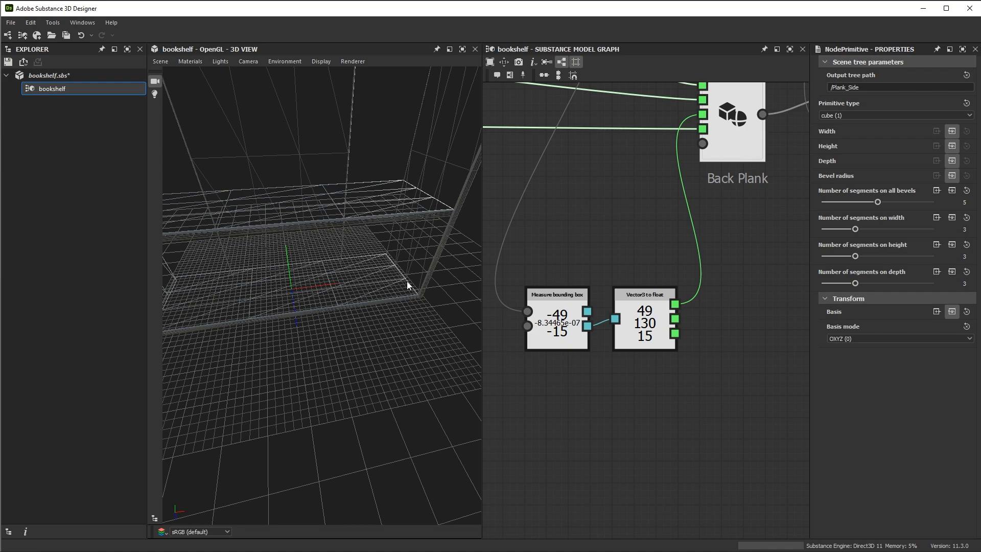
drag(406, 281, 328, 206)
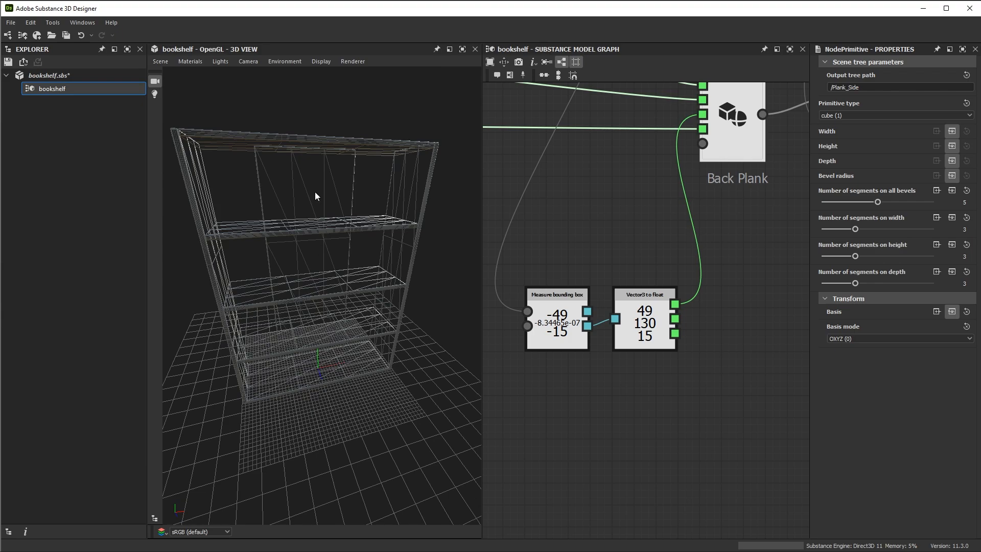
drag(370, 304, 359, 164)
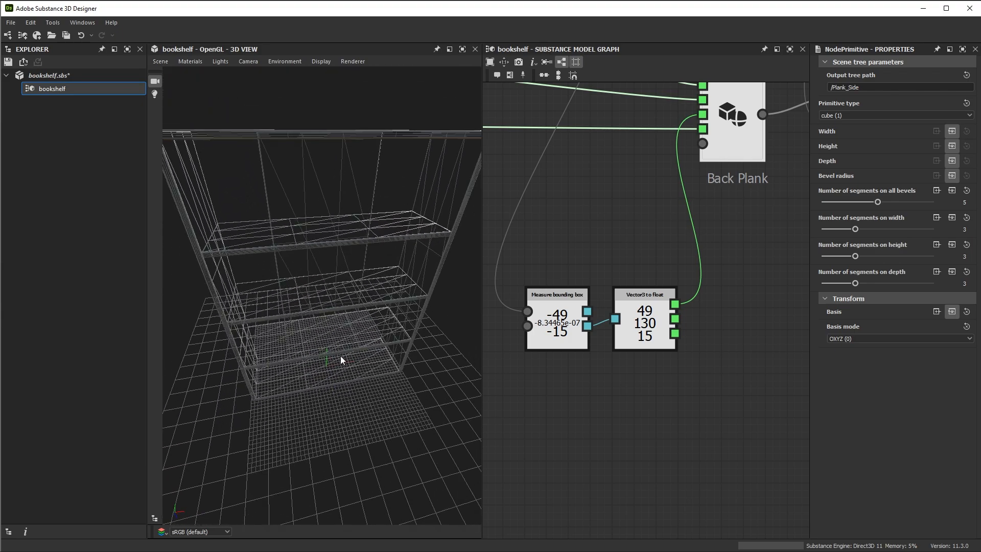
drag(350, 362, 328, 409)
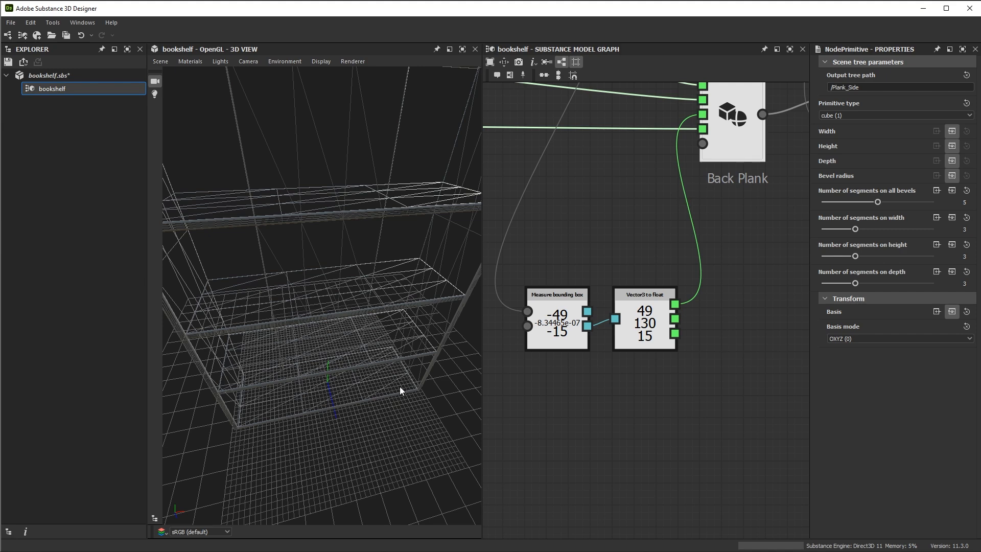
click(326, 61)
click(330, 75)
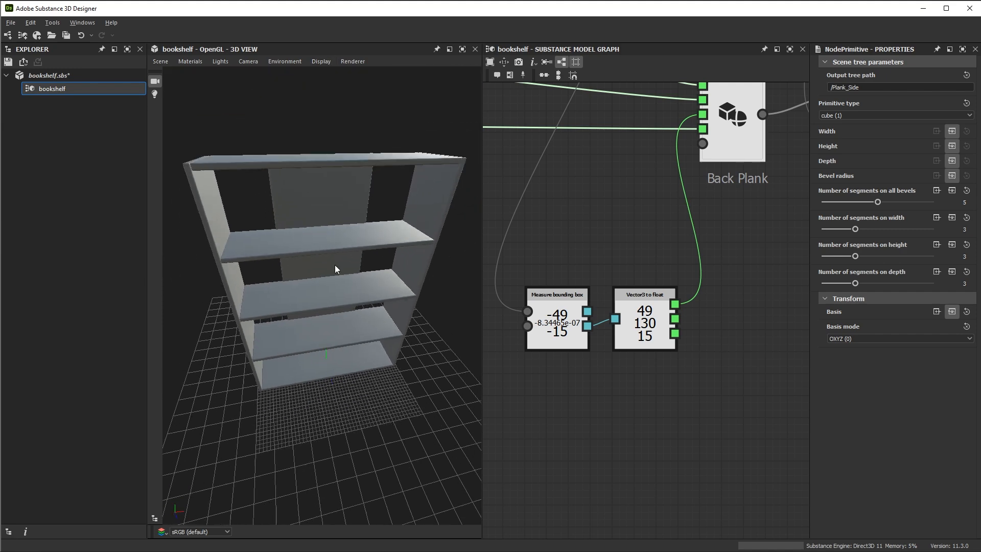
Add a Binary operation on float node and place it beside the Vector3 to float node
scroll(335, 265, down, 1)
middle_drag(658, 323, 632, 289)
scroll(654, 299, down, 1)
middle_drag(652, 355, 611, 338)
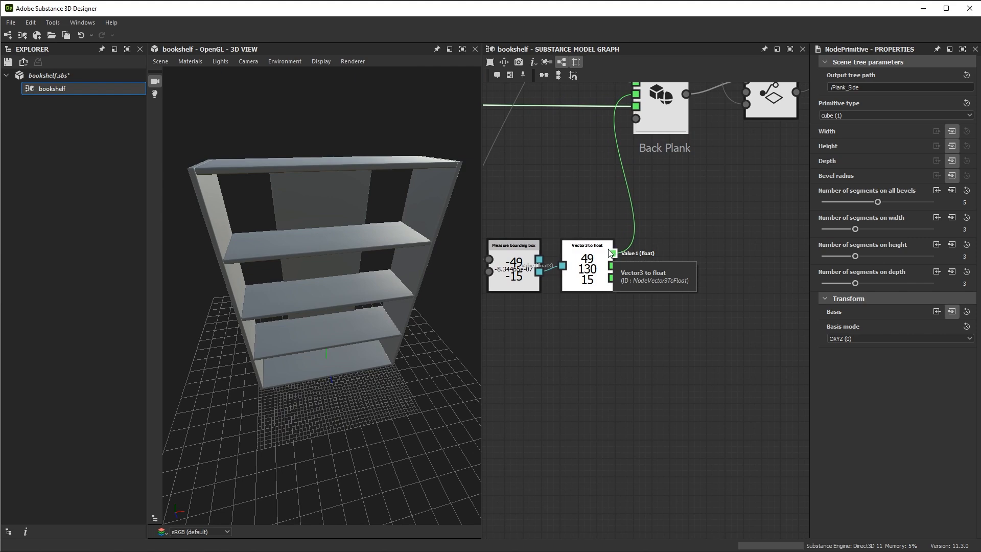
drag(361, 377, 380, 397)
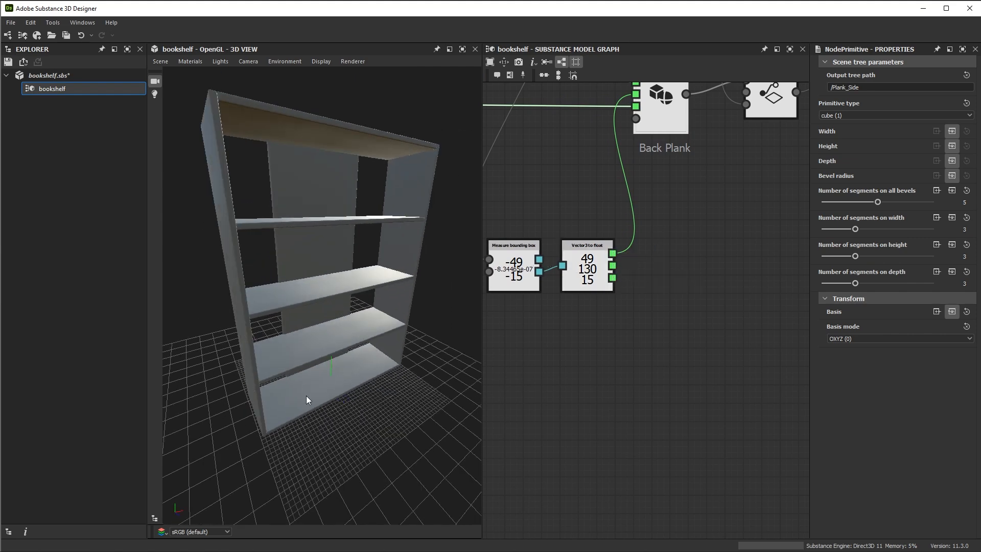
mouse_move(581, 357)
middle_down()
mouse_move(573, 367)
mouse_move(563, 360)
middle_up()
key(space)
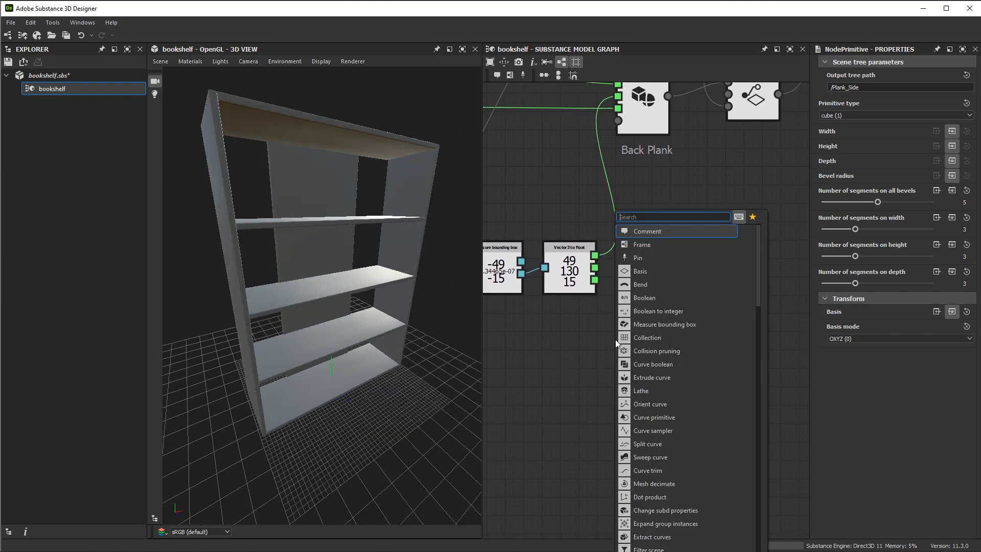
text(bin)
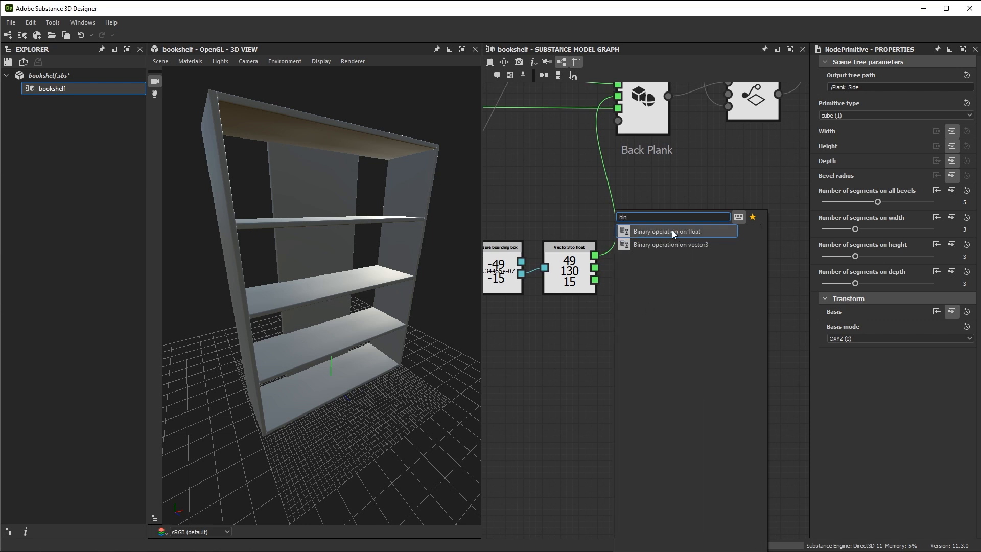
click(672, 231)
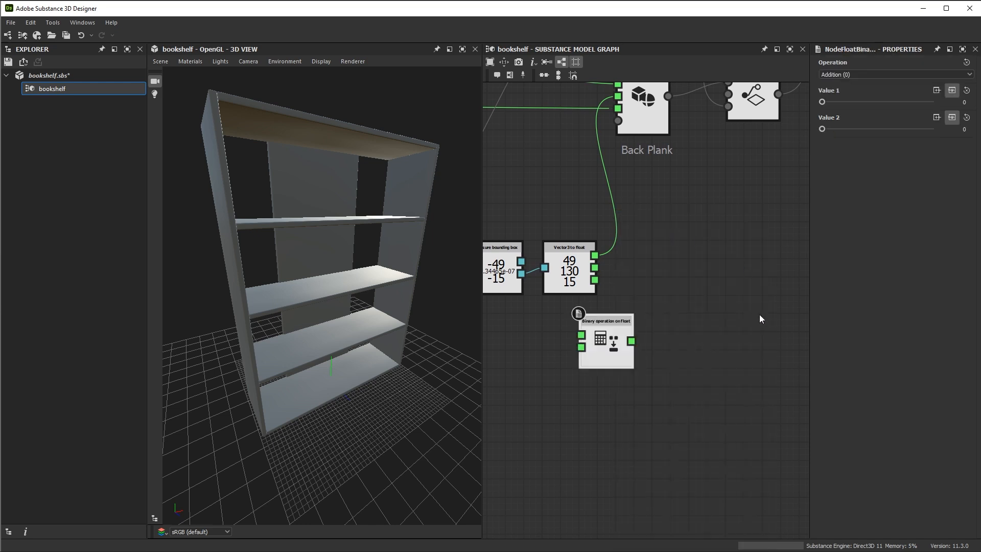
middle_drag(616, 326, 612, 311)
drag(610, 310, 685, 273)
Feed Value 1 of Vector3 to float into the binary operation, and set it to Multiplication with Value 2 at 2
drag(587, 236, 682, 309)
click(860, 75)
click(843, 88)
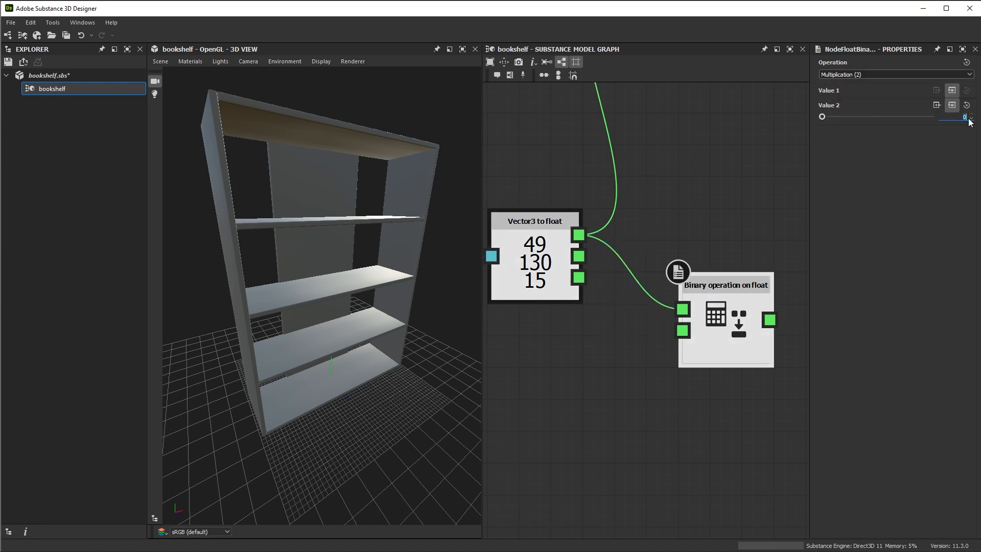
text(2)
key(Return)
Space out the Back Plank and Transfer nodes and connect the multiplication result to the Back Plank's Depth input
scroll(650, 208, down, 3)
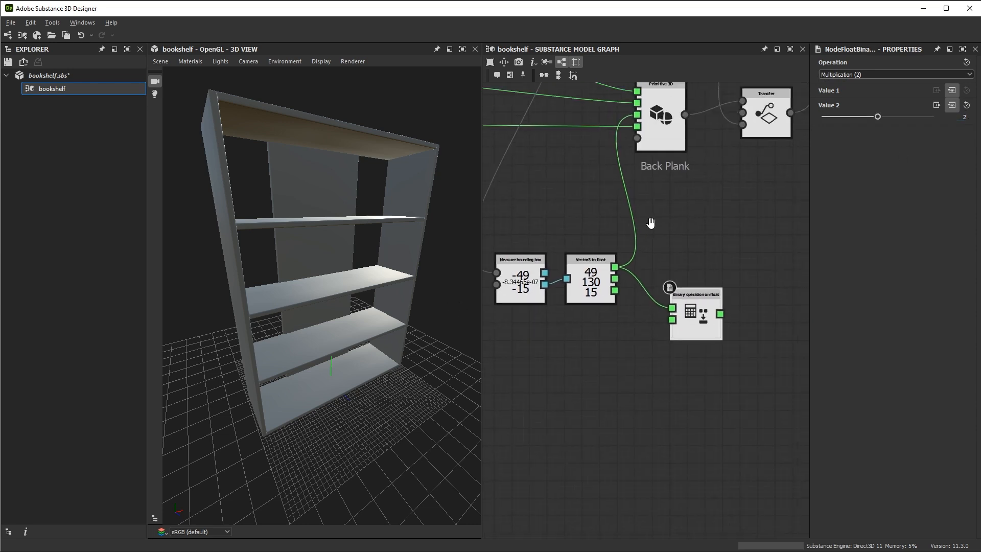
middle_drag(694, 207, 667, 249)
drag(336, 300, 359, 279)
drag(645, 172, 670, 173)
drag(733, 174, 785, 174)
drag(678, 175, 723, 176)
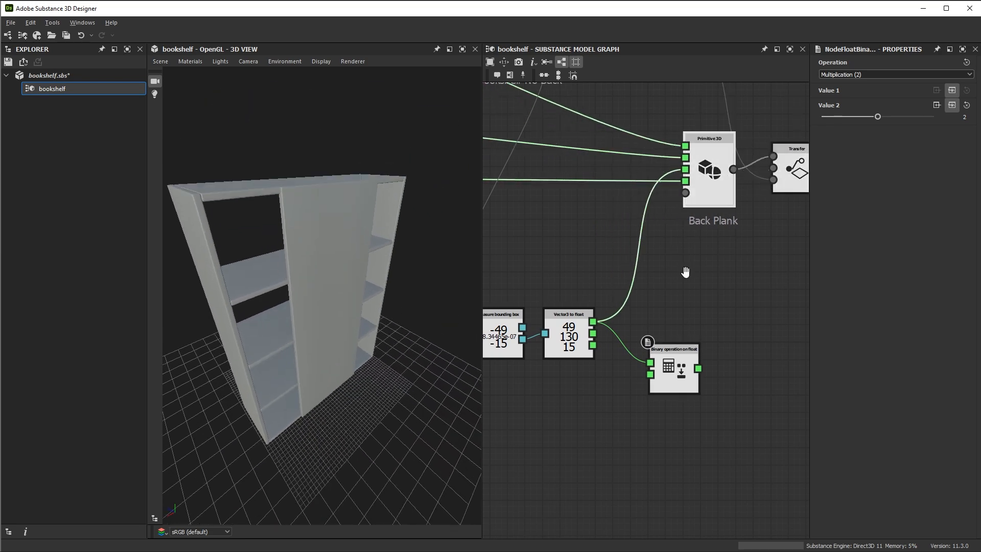
middle_drag(687, 276, 665, 318)
drag(653, 426, 682, 216)
Inspect the back plank's fit at the bookshelf's top corner in shaded and wireframe display
drag(264, 323, 375, 315)
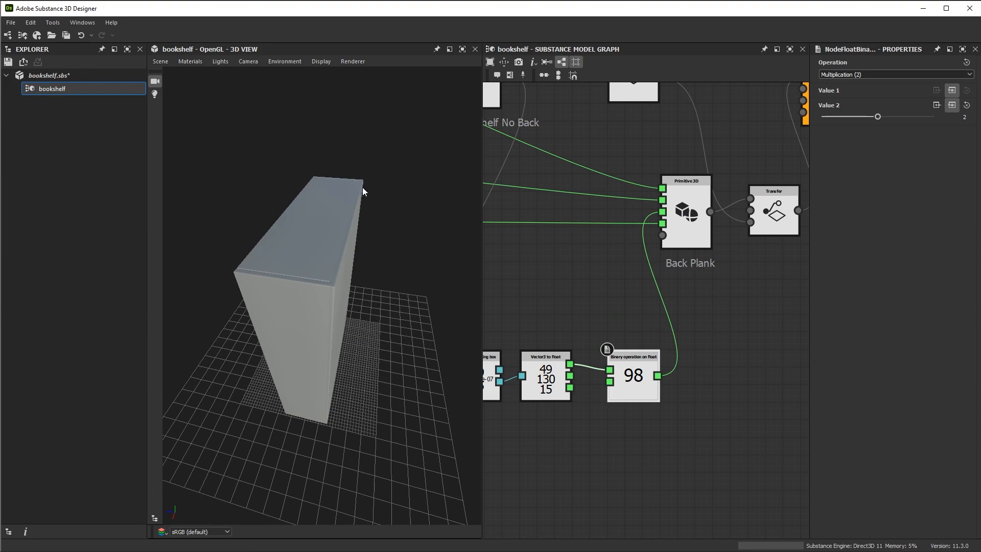
drag(323, 271, 385, 329)
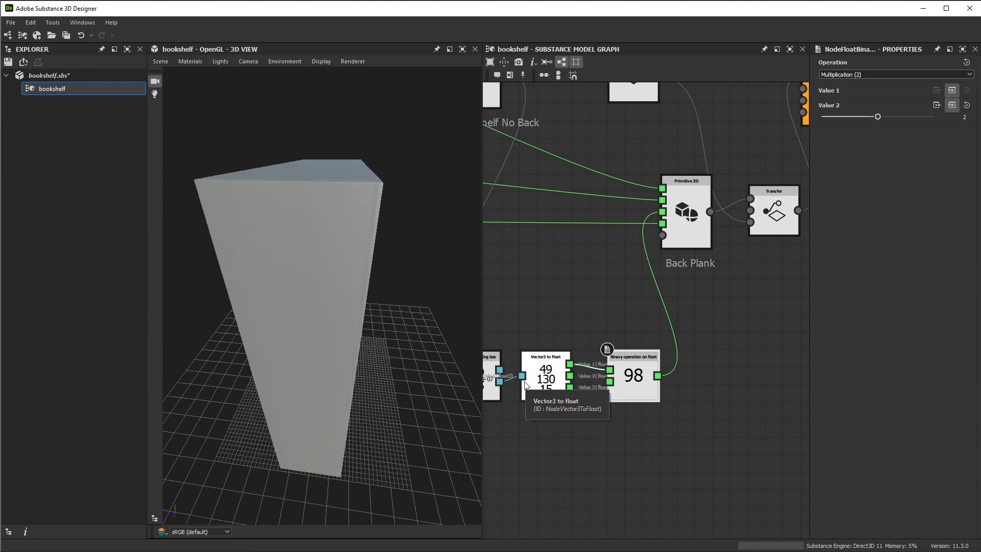
drag(405, 197, 371, 263)
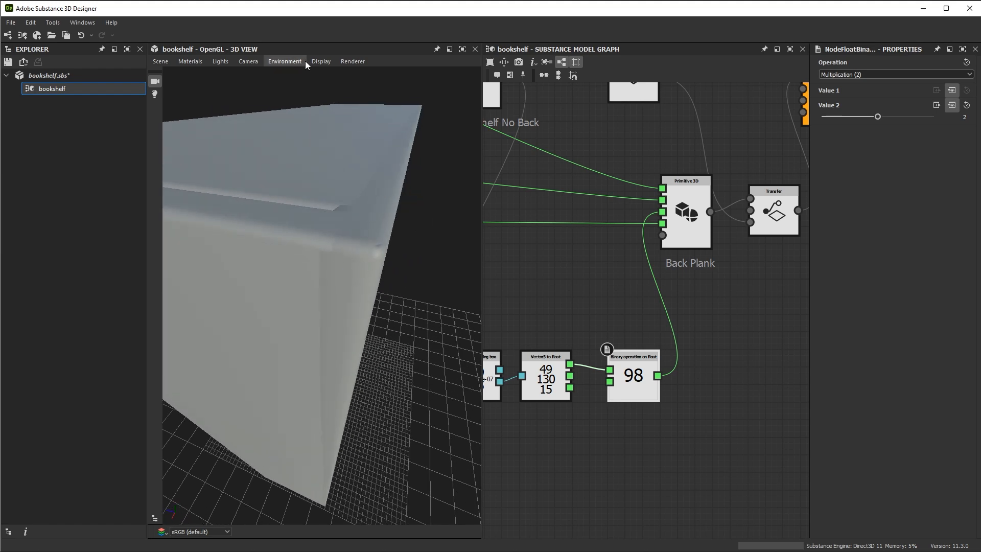
click(321, 61)
click(330, 75)
drag(403, 222, 404, 265)
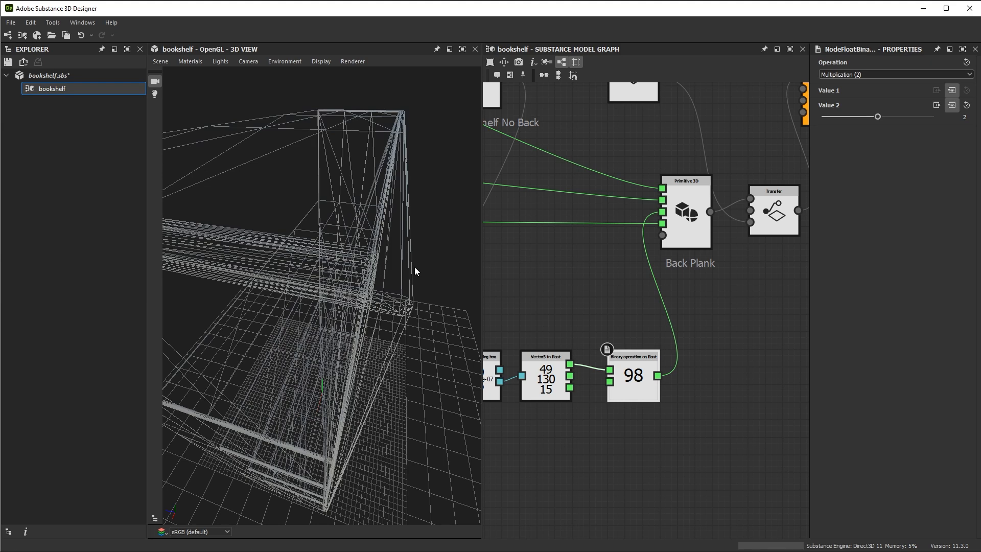
click(321, 61)
click(329, 73)
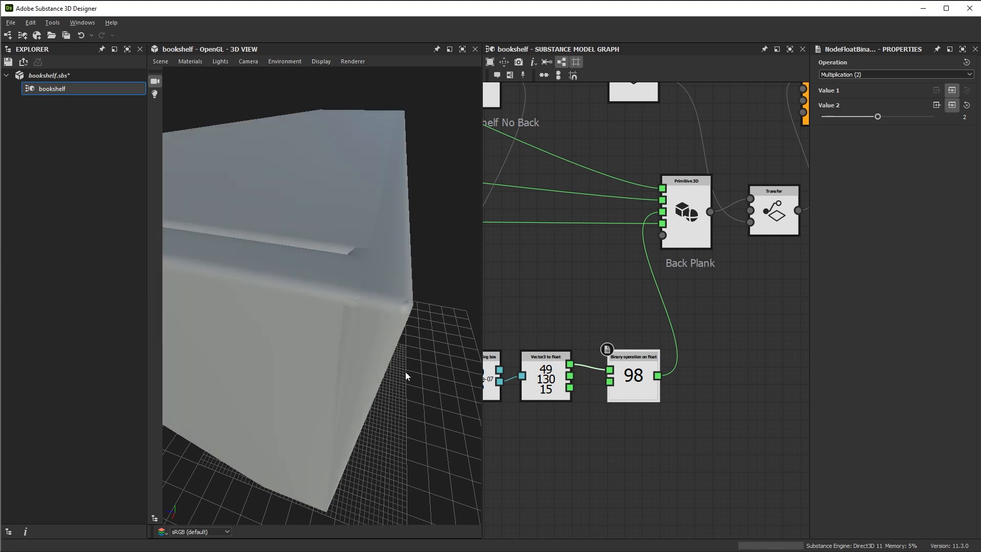
Add a Transform node beside the Back Plank's Transfer node
mouse_move(418, 371)
mouse_down()
mouse_move(359, 256)
mouse_move(379, 301)
mouse_up()
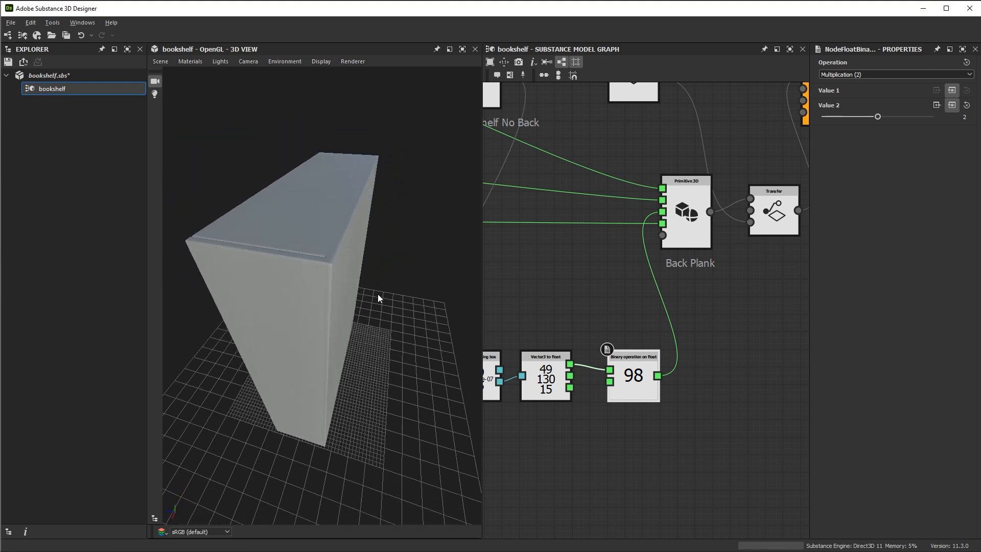
scroll(710, 256, down, 3)
scroll(667, 241, up, 1)
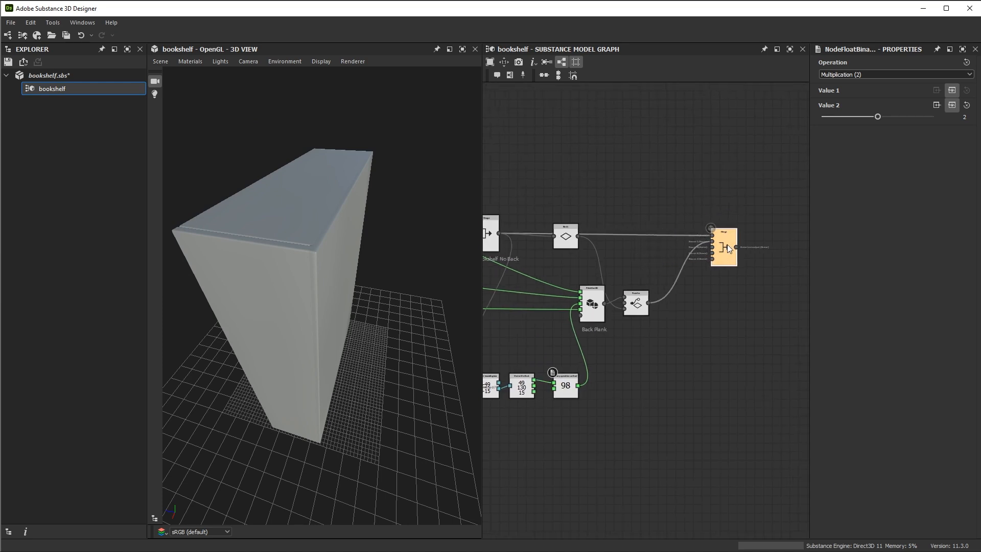
scroll(642, 278, up, 5)
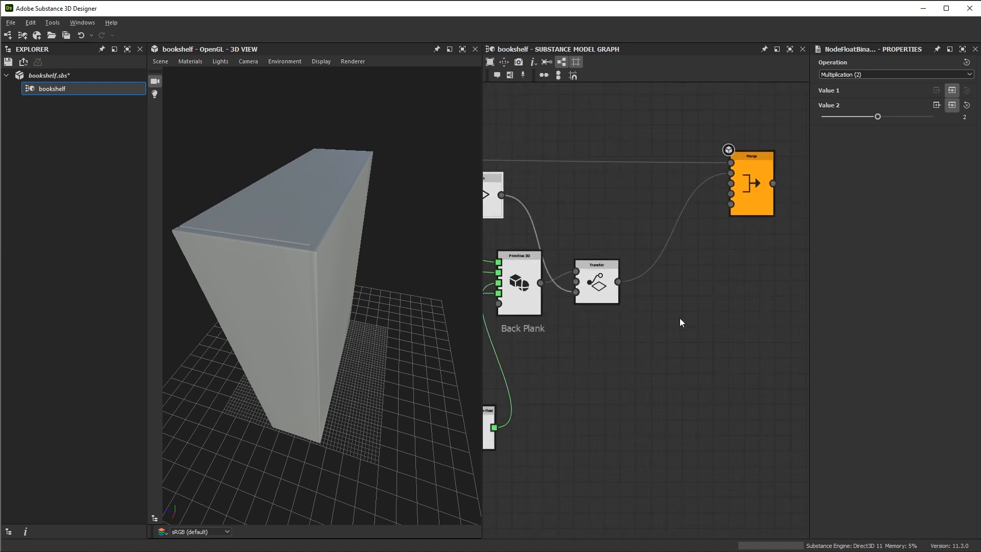
drag(603, 254, 604, 251)
middle_drag(684, 318, 651, 296)
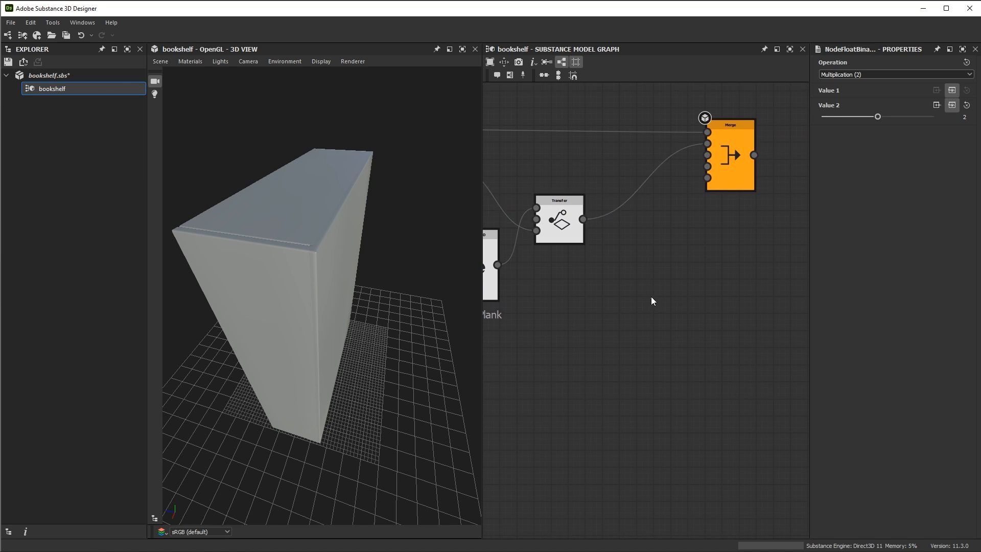
key(space)
text(tra)
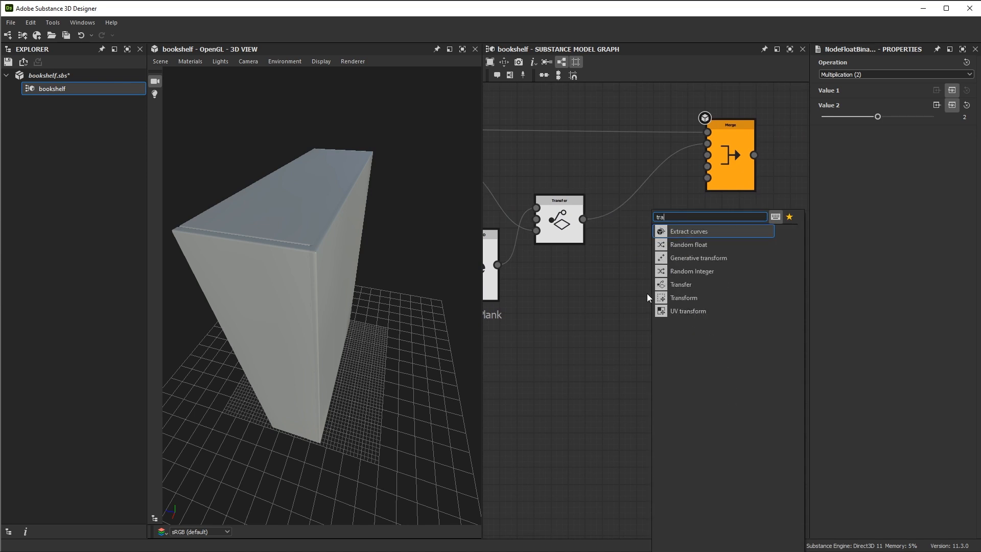
click(667, 298)
scroll(667, 250, up, 1)
Wire the Transform node between Transfer and the second Merge input, aligning it with Transfer and spacing out the Merge node
drag(578, 217, 621, 288)
middle_drag(677, 259, 654, 301)
drag(650, 335, 692, 176)
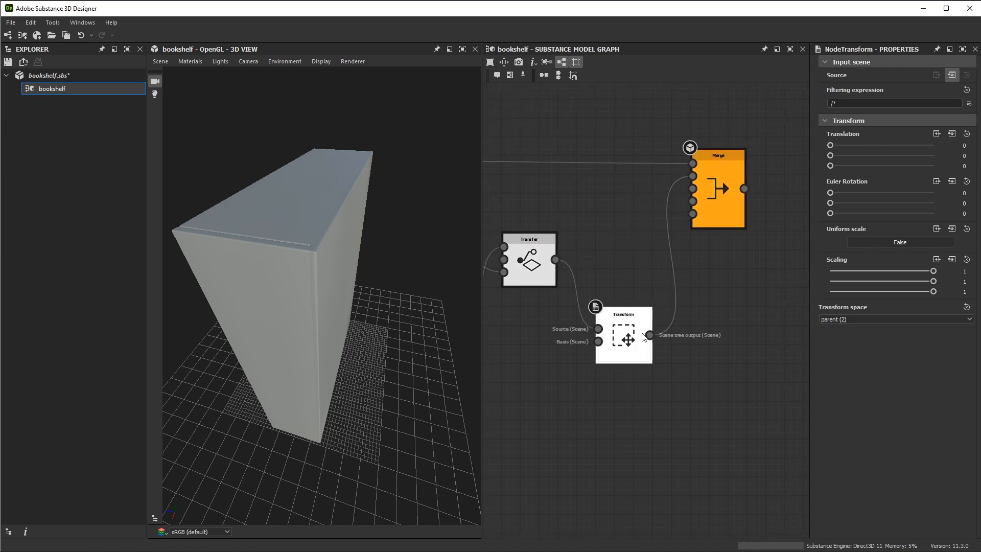
drag(643, 338, 643, 263)
drag(713, 202, 751, 201)
Try offsetting the back plank with a Z translation of -1 on the Transform node
drag(354, 238, 363, 238)
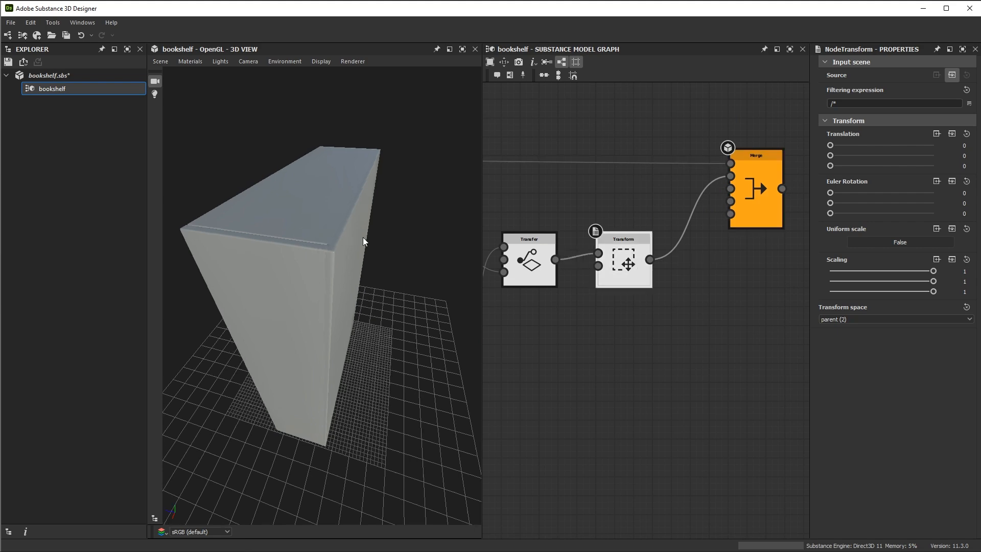
scroll(388, 279, up, 1)
drag(387, 279, 396, 280)
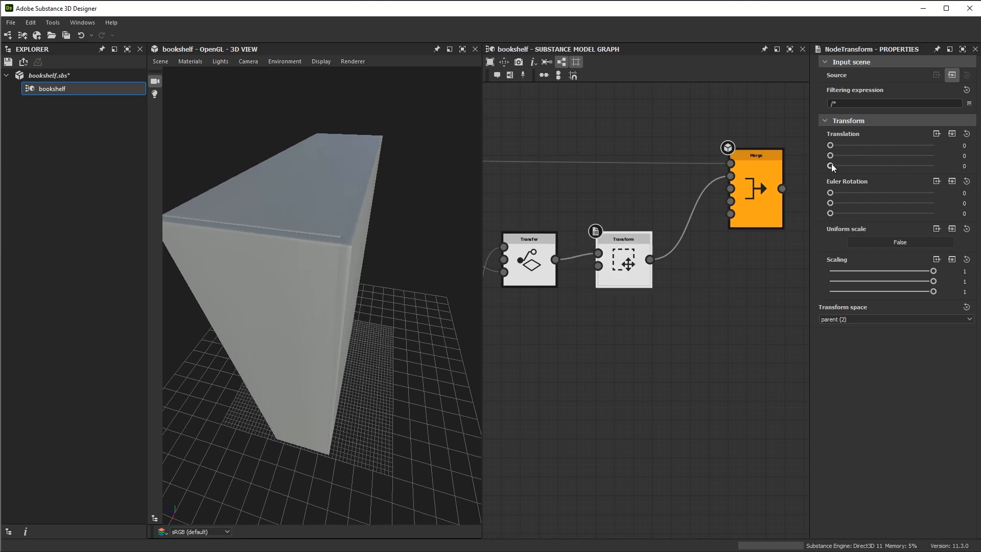
mouse_move(831, 166)
mouse_down()
mouse_move(909, 166)
mouse_move(846, 166)
mouse_move(832, 189)
mouse_move(826, 181)
mouse_up()
key(Return)
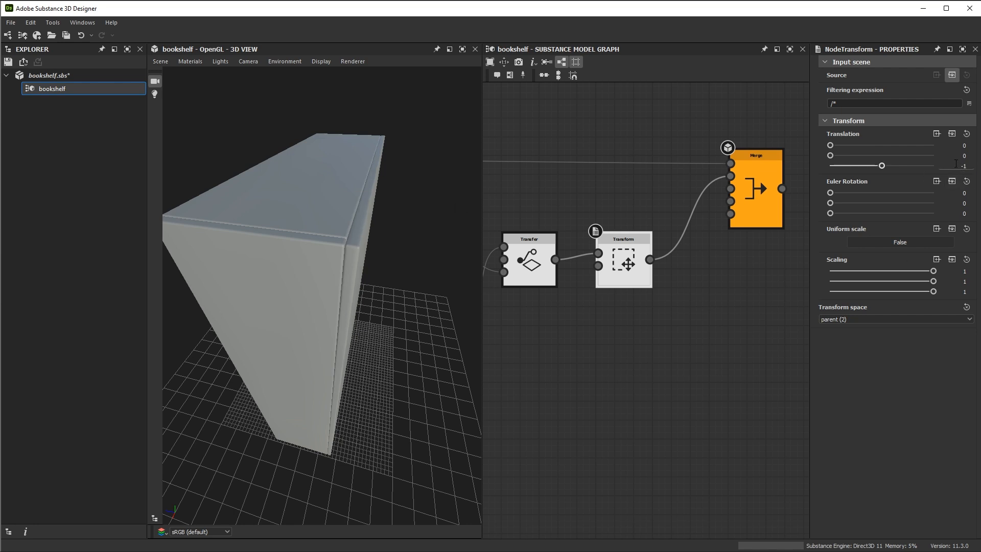
key(ctrl+z)
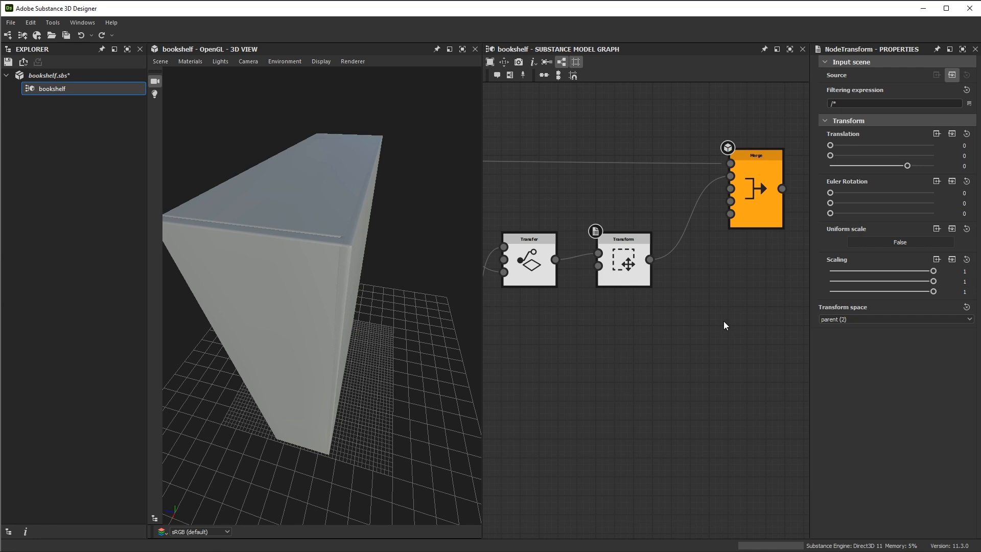
Examine how the Height float drives the translation of the Shelf Plank's Transform node through the Float to vector3 node
alt+right_drag(724, 383, 653, 302)
alt+middle_drag(592, 420, 738, 380)
alt+middle_drag(575, 338, 722, 373)
alt+right_drag(684, 380, 603, 347)
alt+middle_drag(602, 346, 753, 301)
alt+middle_drag(569, 251, 682, 222)
alt+right_drag(596, 200, 587, 256)
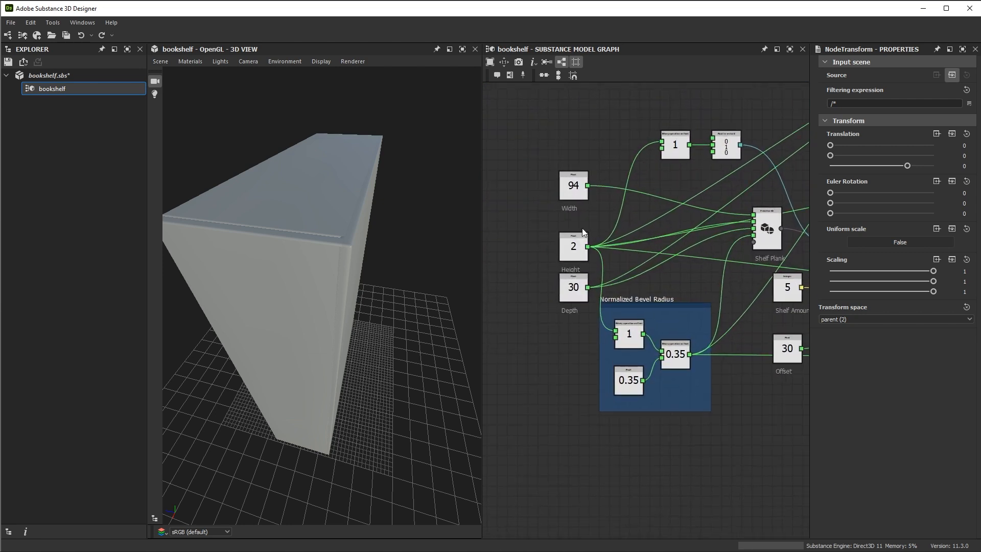
click(580, 237)
alt+middle_drag(686, 206, 559, 222)
drag(539, 117, 597, 172)
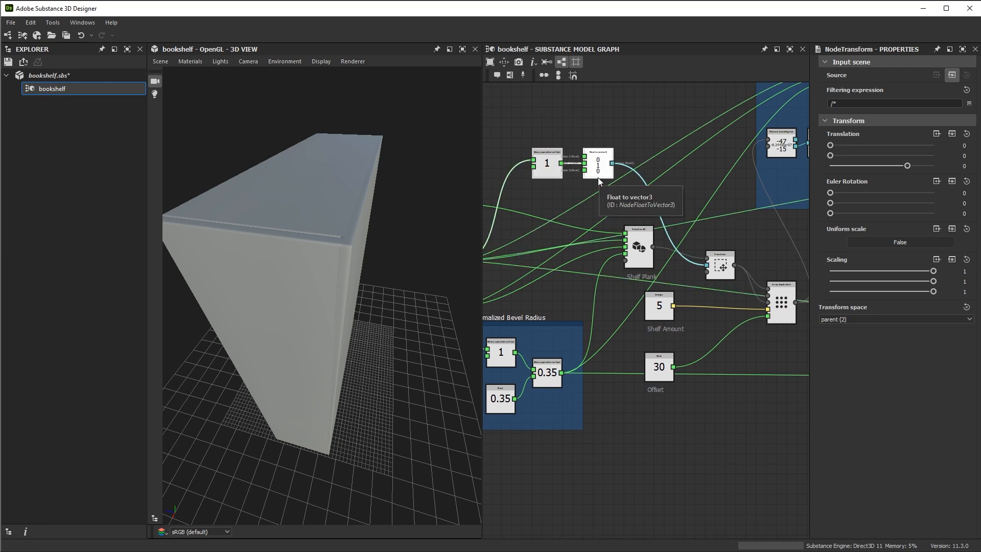
middle_drag(676, 344, 690, 262)
click(657, 358)
middle_drag(634, 120, 618, 174)
middle_drag(663, 440, 733, 402)
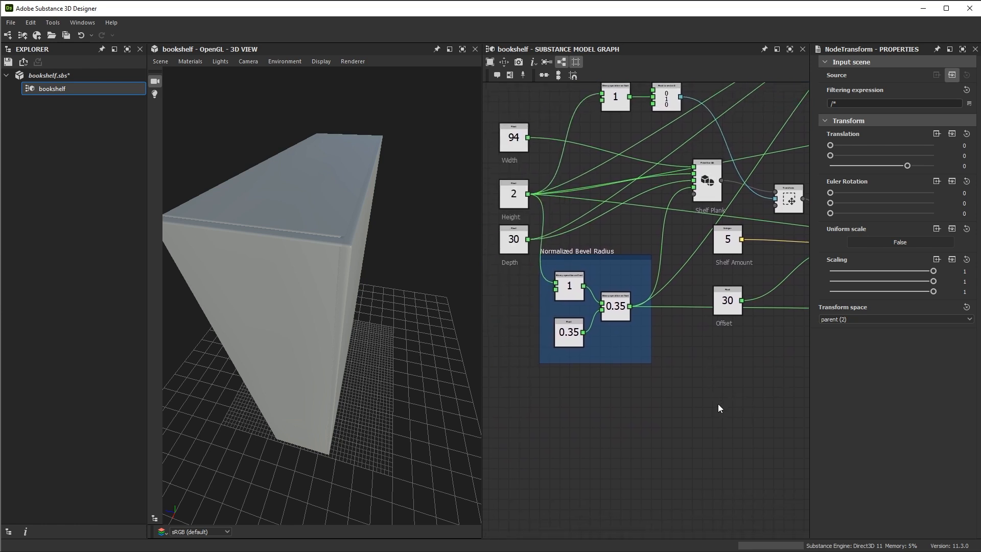
Add a Binary operation on float node below Offset and connect the Height float to its Value 1
key(space)
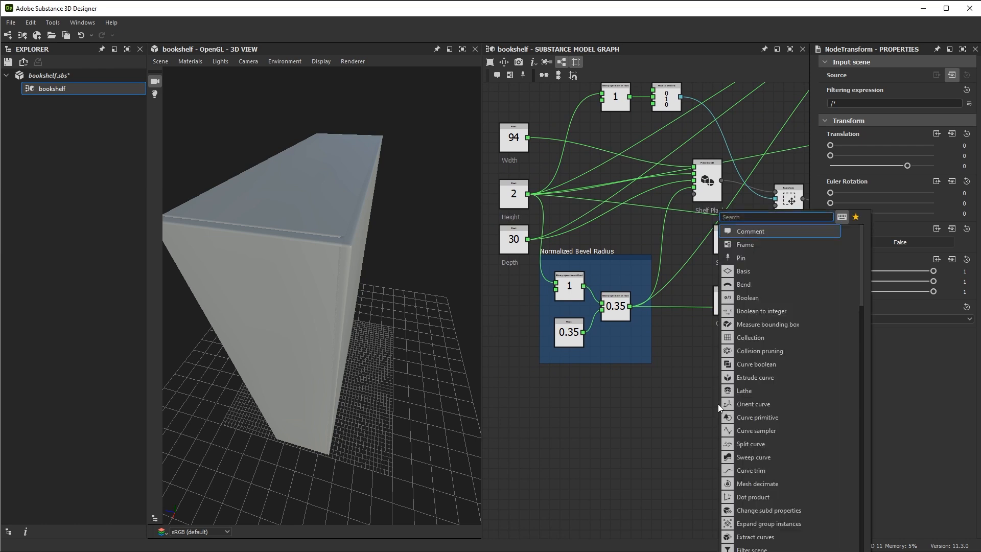
text(bin)
click(760, 234)
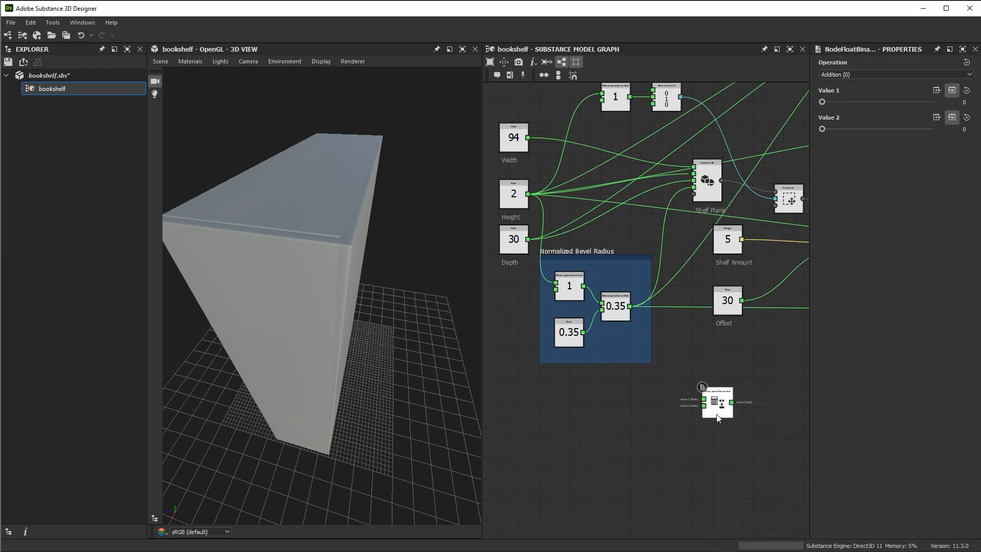
middle_drag(535, 208, 537, 194)
drag(531, 181, 707, 387)
scroll(710, 412, up, 2)
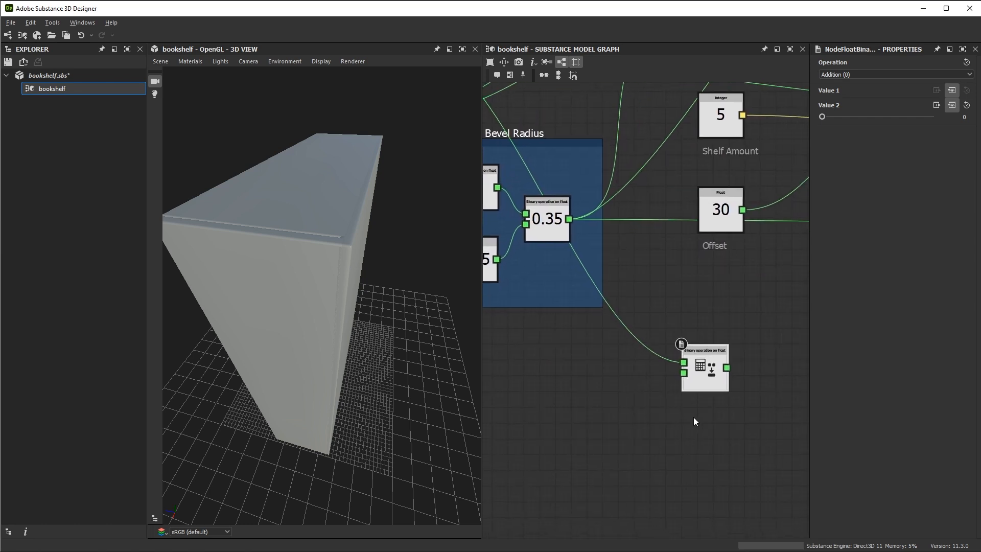
Set the new binary operation to Multiplication with Value 2 at -0.5
click(843, 75)
click(837, 97)
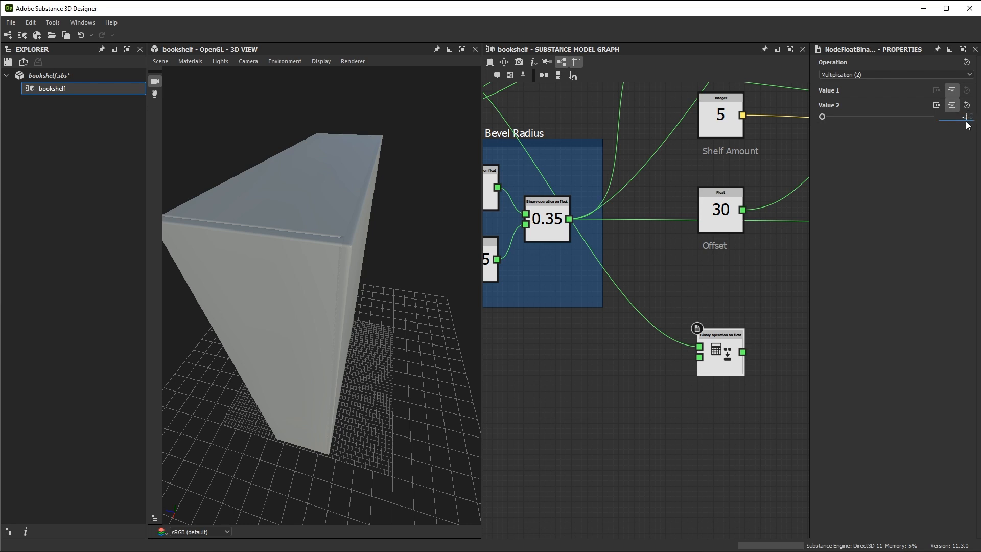
key(Return)
Move the Height multiplication node across the graph to just below the Back Plank's Transfer and Transform nodes
scroll(745, 345, down, 5)
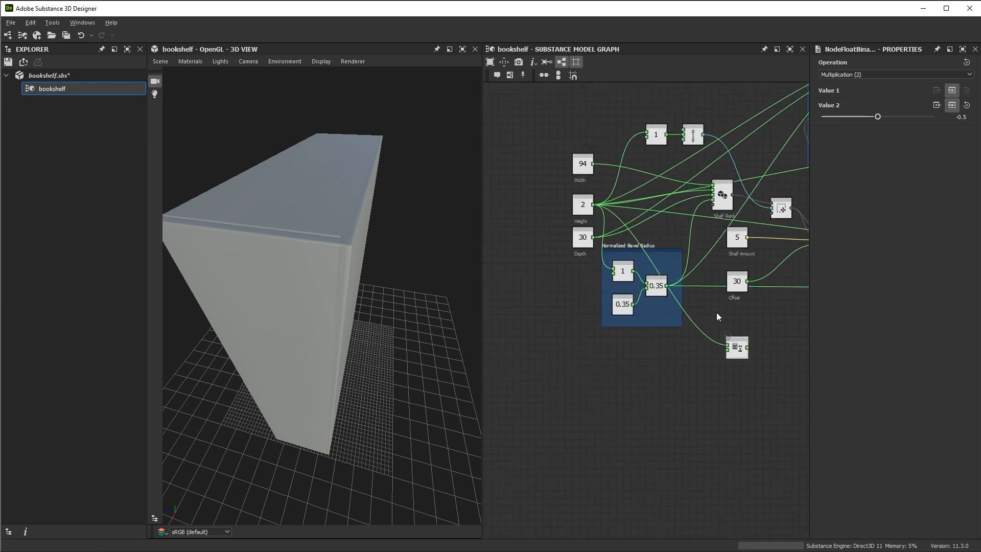
drag(582, 321, 645, 335)
click(595, 349)
drag(579, 326, 748, 320)
middle_drag(751, 299, 532, 303)
drag(528, 321, 777, 311)
middle_drag(787, 309, 666, 323)
scroll(709, 329, up, 2)
scroll(676, 296, up, 2)
drag(630, 333, 660, 313)
scroll(682, 299, up, 4)
Label the multiplication node with the comment "Half Height"
right_click(627, 322)
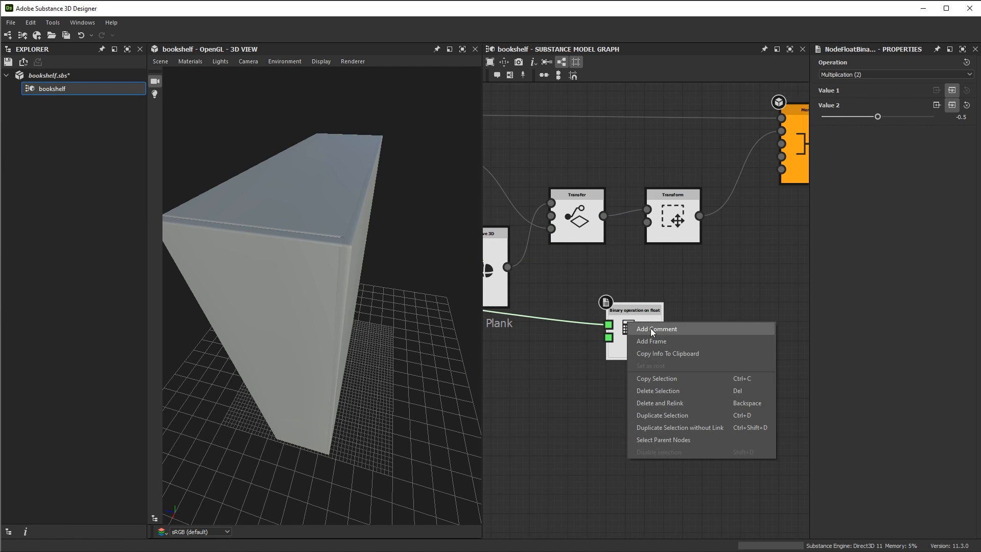
click(651, 328)
text(H)
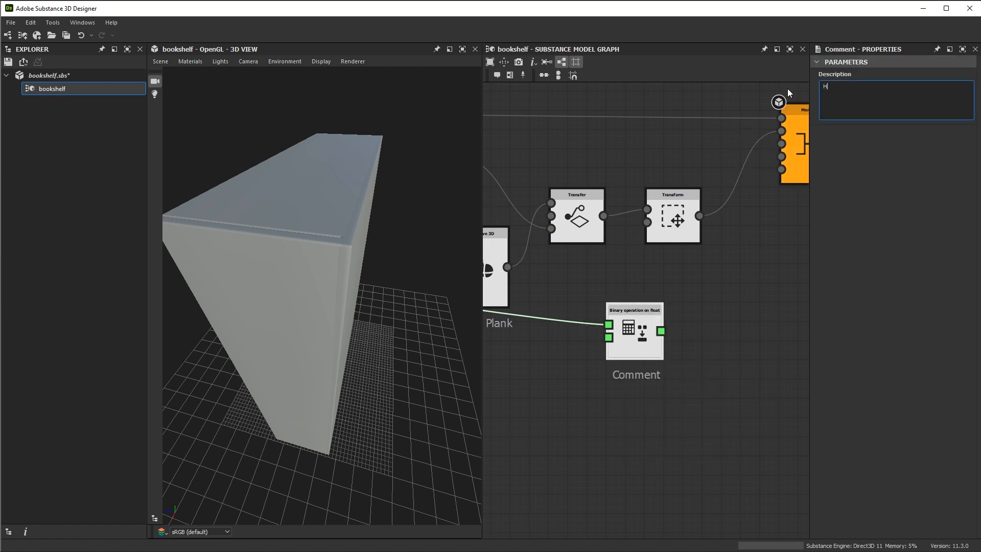
text(alf Height)
click(728, 409)
Shift the Back Plank's Transform node away from Transfer and expose its Translation parameter as an input
scroll(713, 372, down, 1)
scroll(714, 373, down, 2)
middle_drag(703, 351, 698, 293)
drag(672, 208, 701, 209)
middle_drag(714, 208, 692, 220)
click(690, 218)
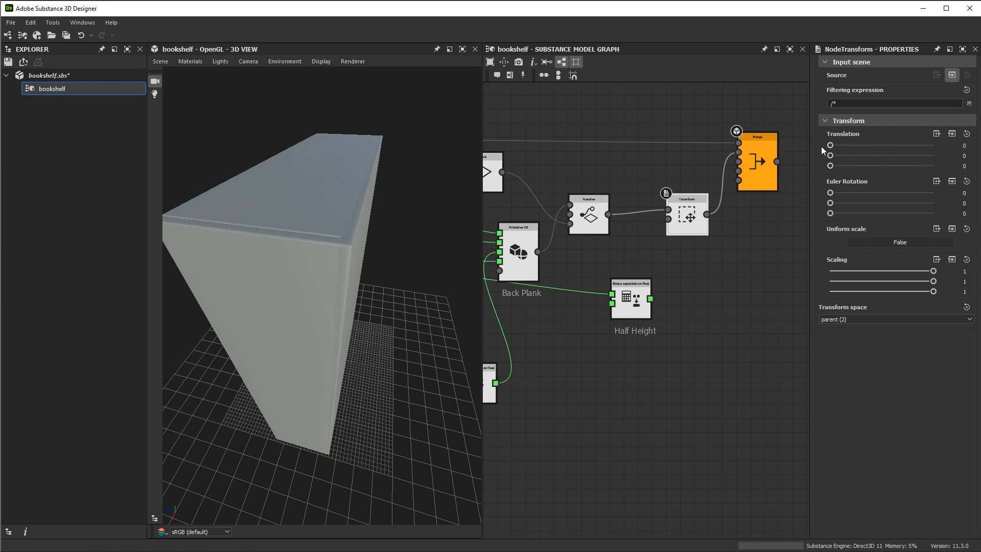
click(951, 133)
scroll(661, 222, up, 2)
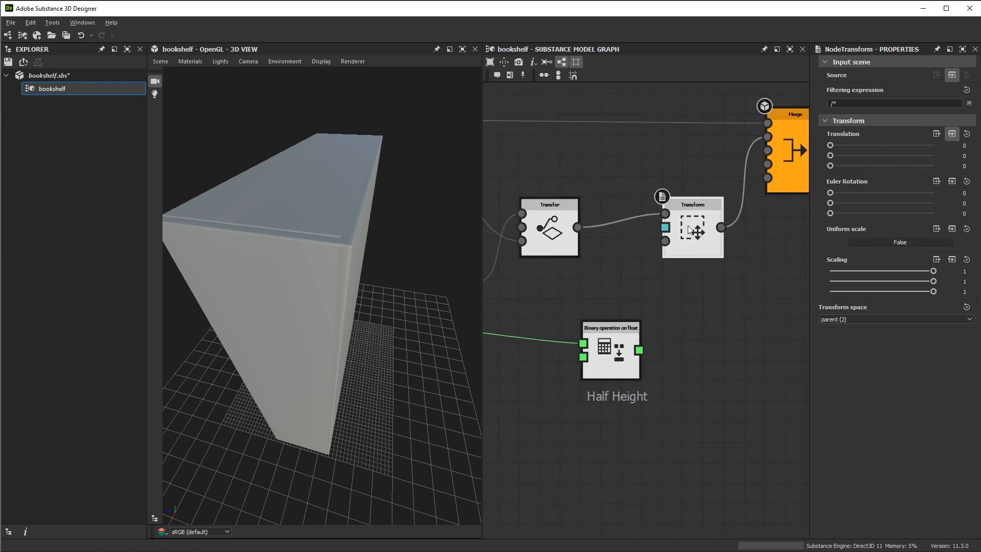
Reposition the Half Height node and feed its result into Value 3 of a new Float to vector3 node
scroll(673, 286, up, 1)
drag(648, 289, 586, 298)
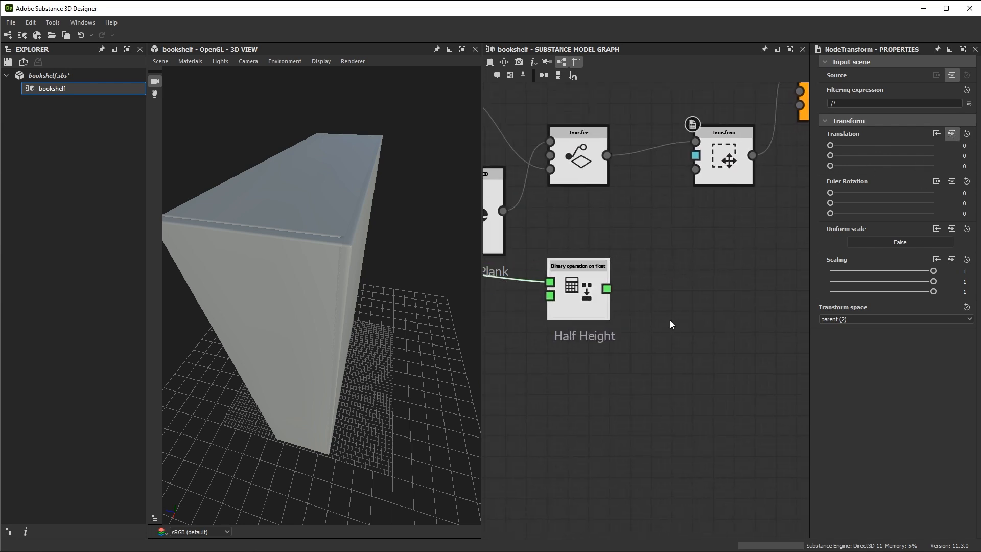
middle_drag(687, 304, 692, 293)
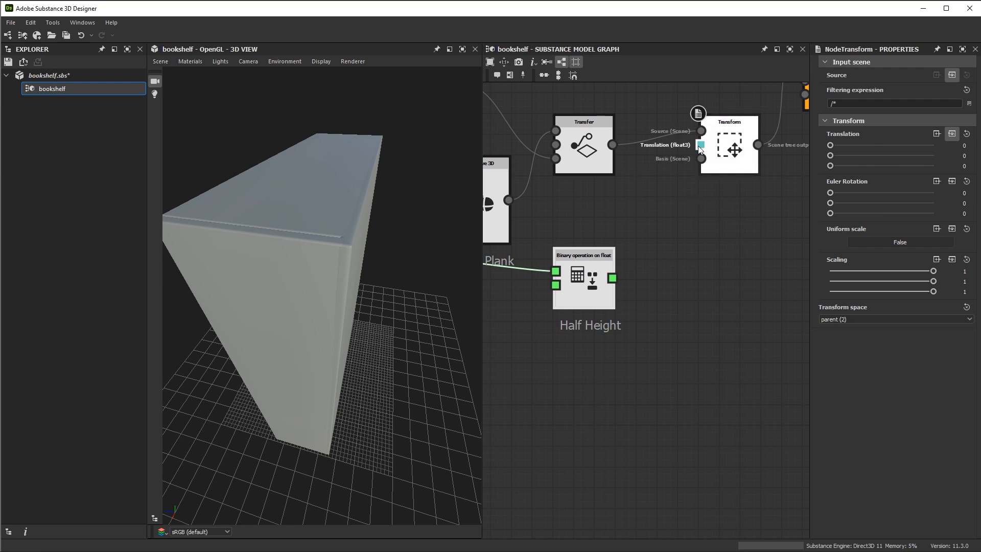
click(659, 251)
drag(612, 278, 651, 219)
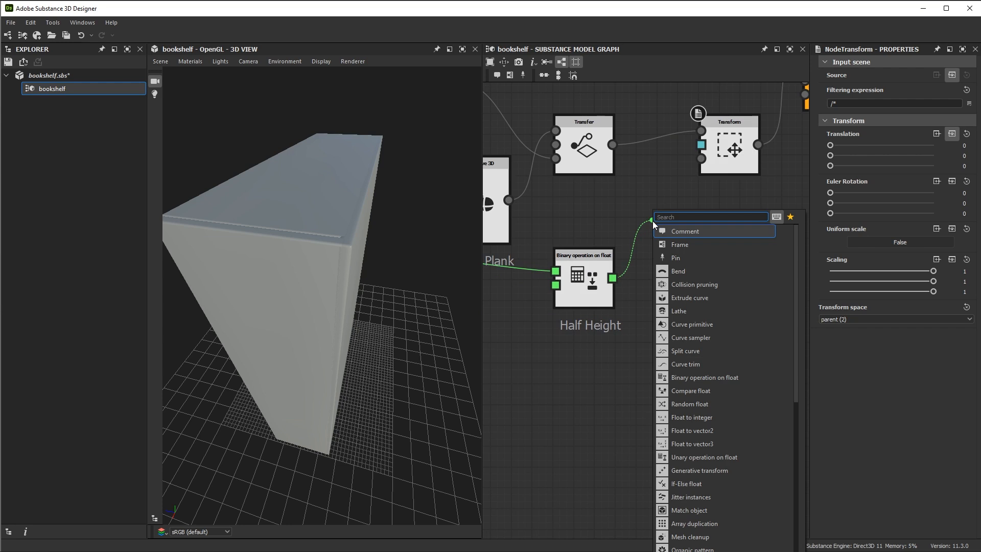
text(flo)
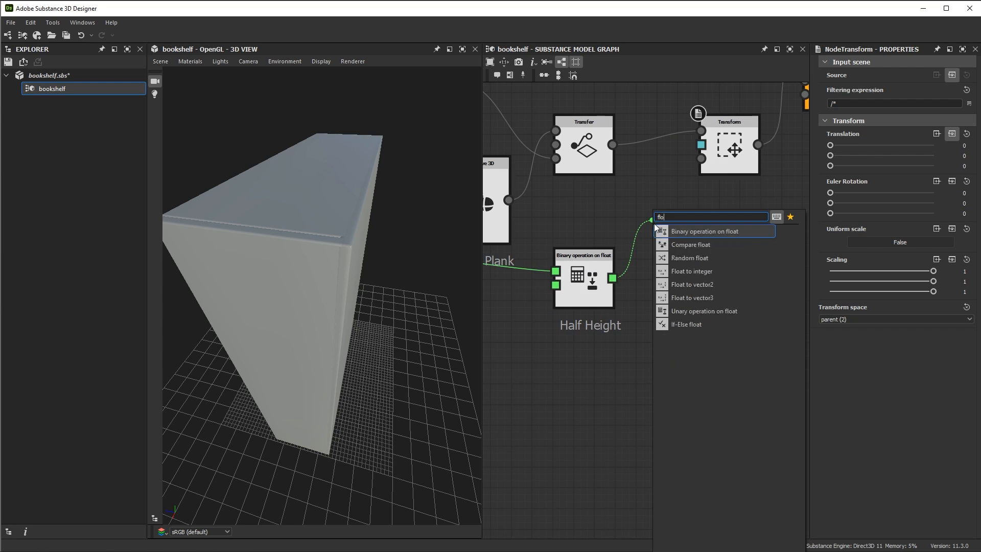
click(695, 297)
middle_drag(680, 303, 675, 343)
mouse_move(659, 284)
mouse_down()
mouse_move(666, 324)
mouse_move(656, 299)
mouse_up()
scroll(648, 269, up, 2)
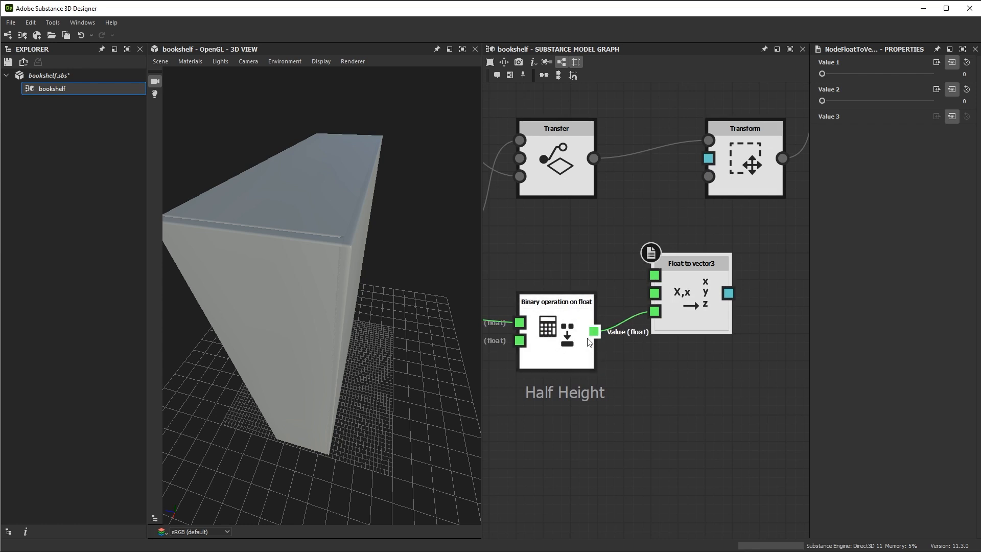
Place the Float to vector3 node near Half Height and connect its output to the Transform node's Translation input
drag(691, 263, 664, 291)
middle_drag(739, 225, 693, 278)
scroll(374, 233, up, 1)
drag(656, 373, 715, 316)
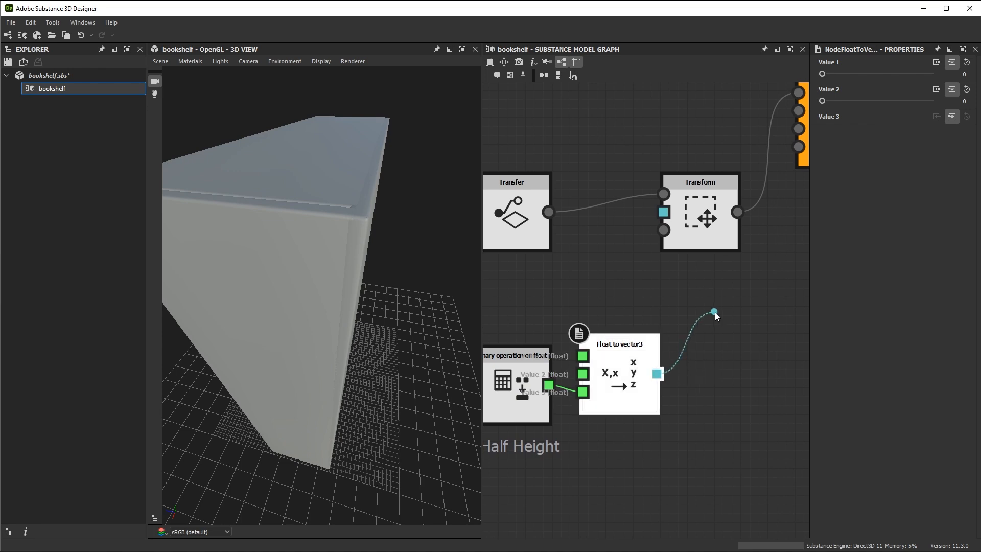
drag(715, 312, 664, 211)
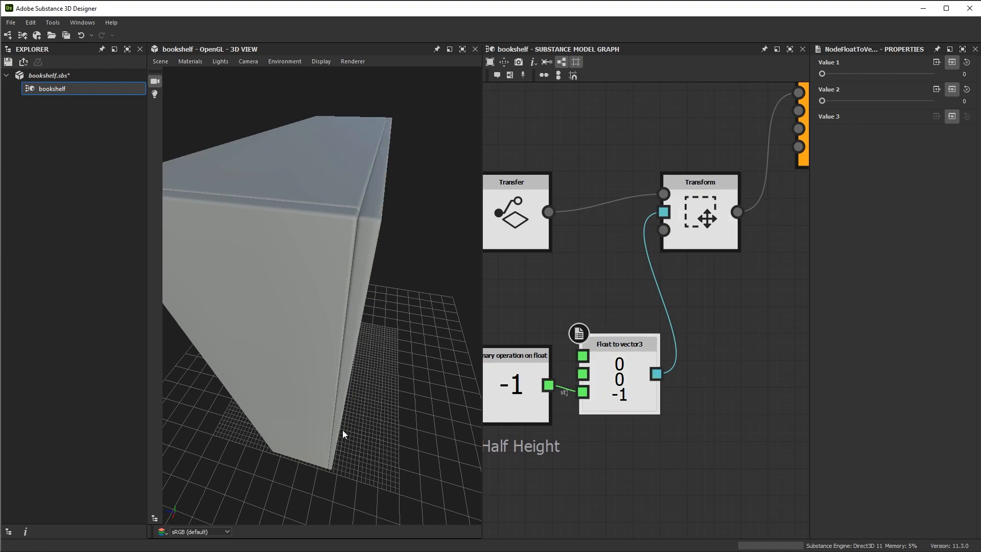
Inspect the bookshelf with its back plank from several angles in the Iray renderer, and return to OpenGL
scroll(357, 349, down, 3)
drag(307, 266, 358, 221)
drag(405, 314, 350, 366)
drag(401, 228, 368, 76)
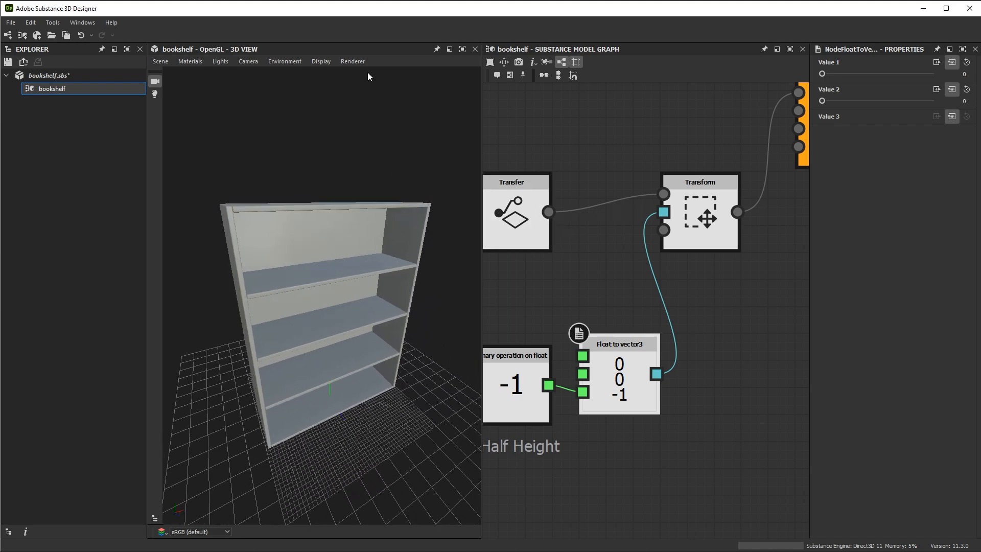
click(362, 99)
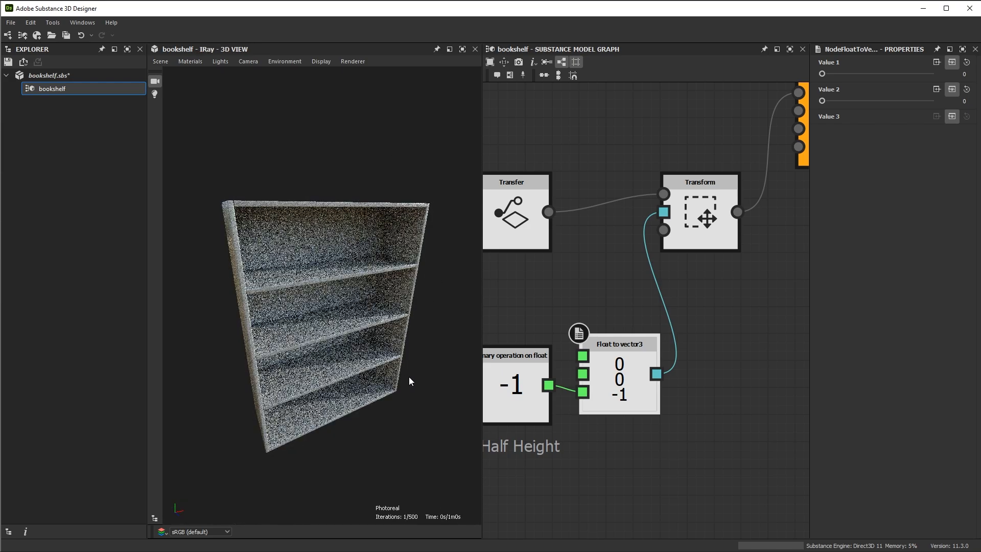
drag(437, 398, 464, 425)
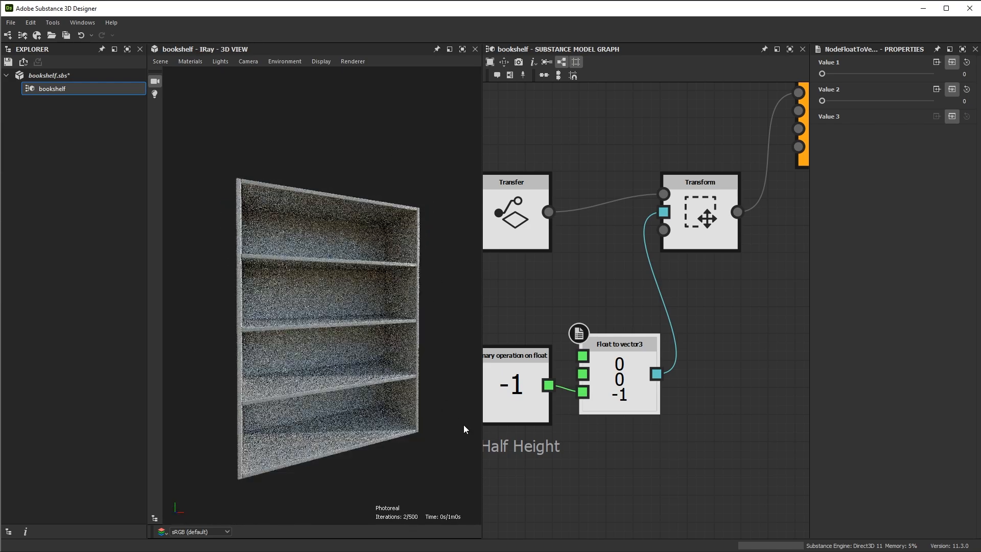
mouse_move(280, 295)
mouse_down()
mouse_move(278, 269)
mouse_move(302, 308)
mouse_move(275, 299)
mouse_up()
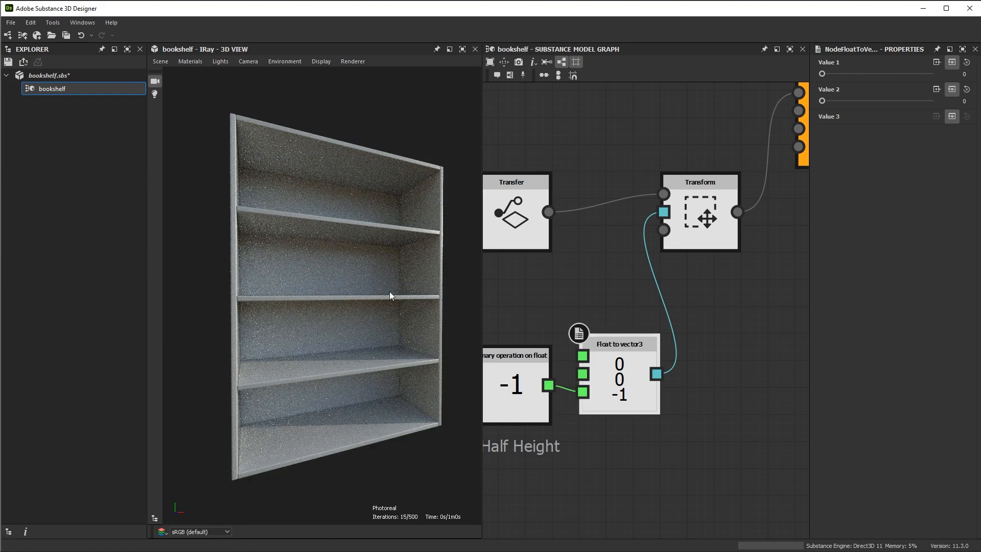
drag(390, 295, 355, 367)
drag(419, 341, 370, 345)
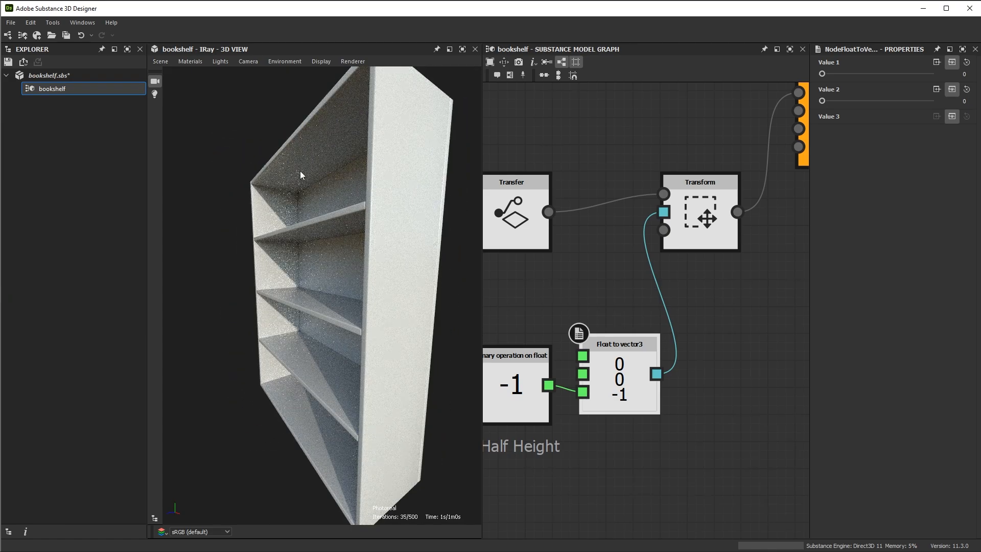
drag(347, 345, 495, 381)
click(353, 61)
click(385, 84)
Set the Shelf Amount to 2 and inspect the bookshelf from several angles
scroll(374, 330, down, 1)
scroll(334, 325, down, 3)
scroll(680, 304, down, 7)
middle_drag(596, 230, 759, 227)
scroll(703, 294, down, 1)
middle_drag(632, 294, 684, 284)
middle_drag(612, 263, 736, 253)
scroll(593, 233, up, 3)
middle_drag(649, 252, 628, 219)
scroll(628, 220, up, 2)
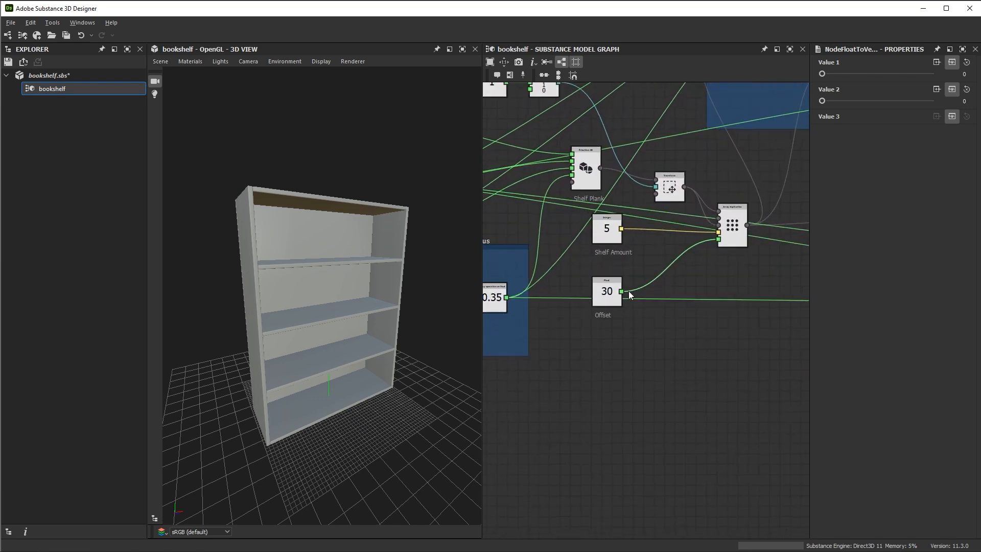
scroll(618, 255, up, 2)
click(605, 226)
scroll(374, 277, up, 2)
drag(877, 73, 844, 75)
scroll(429, 371, up, 3)
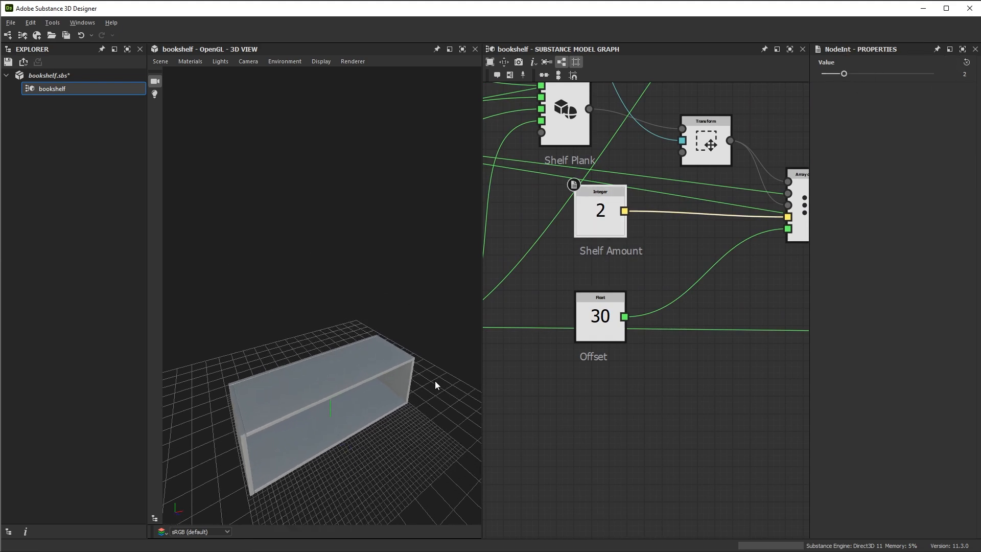
mouse_move(411, 370)
alt+mouse_down()
mouse_move(346, 322)
mouse_move(411, 371)
alt+mouse_up()
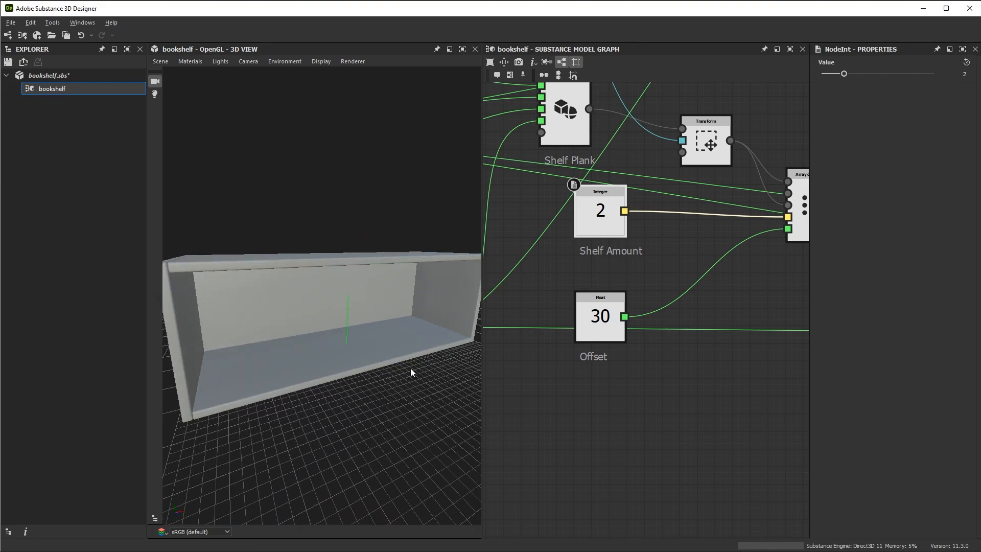
alt+drag(371, 301, 392, 321)
Raise the Shelf Amount to 7, inspect the bookshelf, and set the amount back to 5
drag(847, 79, 899, 95)
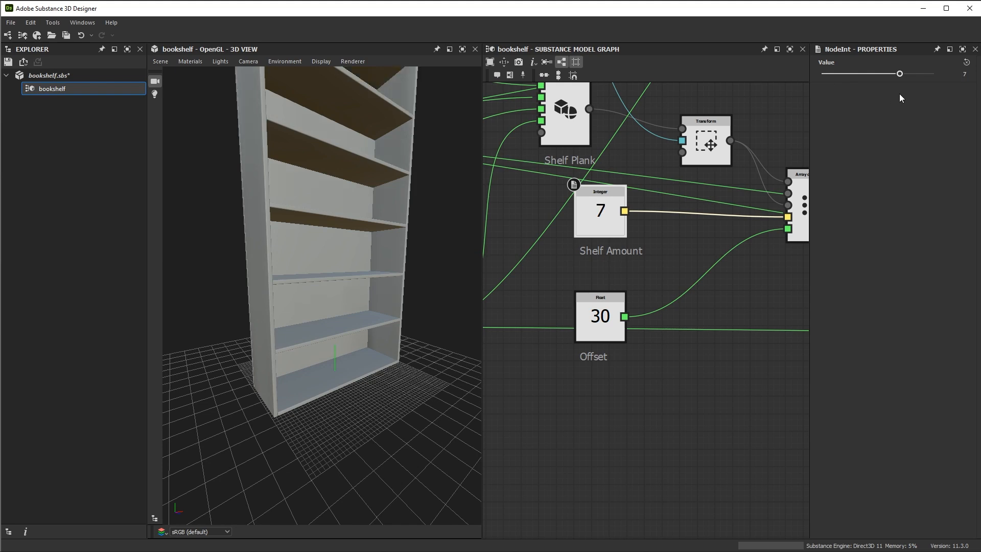
alt+drag(460, 220, 360, 184)
drag(915, 75, 882, 75)
alt+drag(390, 417, 366, 336)
Reduce the Width to about 24, inspect the bookshelf, and set the Width back to 94
scroll(657, 213, down, 4)
middle_drag(622, 289, 822, 315)
scroll(661, 190, up, 4)
mouse_move(662, 190)
middle_down()
mouse_move(661, 201)
mouse_move(648, 193)
middle_up()
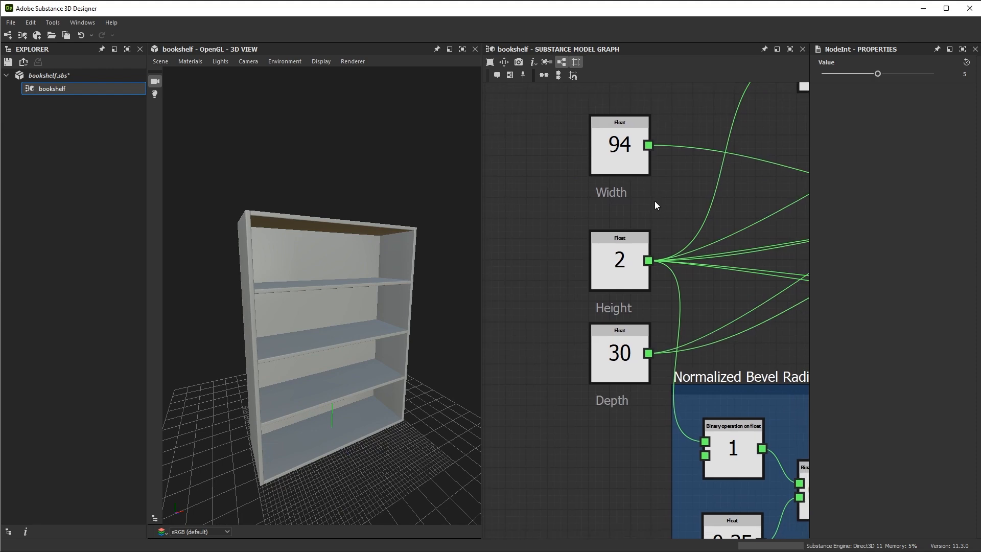
click(619, 163)
alt+drag(419, 225, 395, 269)
drag(877, 74, 837, 79)
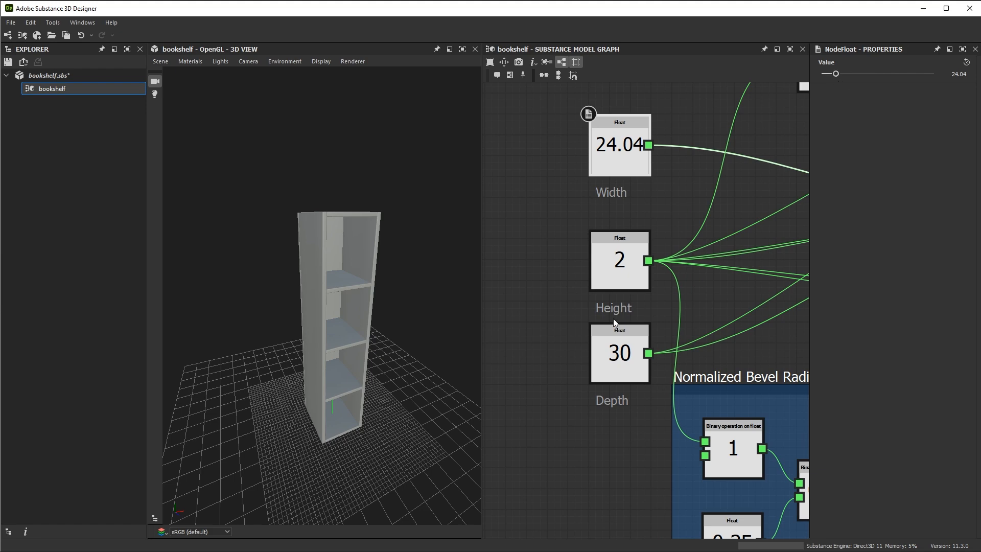
alt+drag(368, 256, 378, 300)
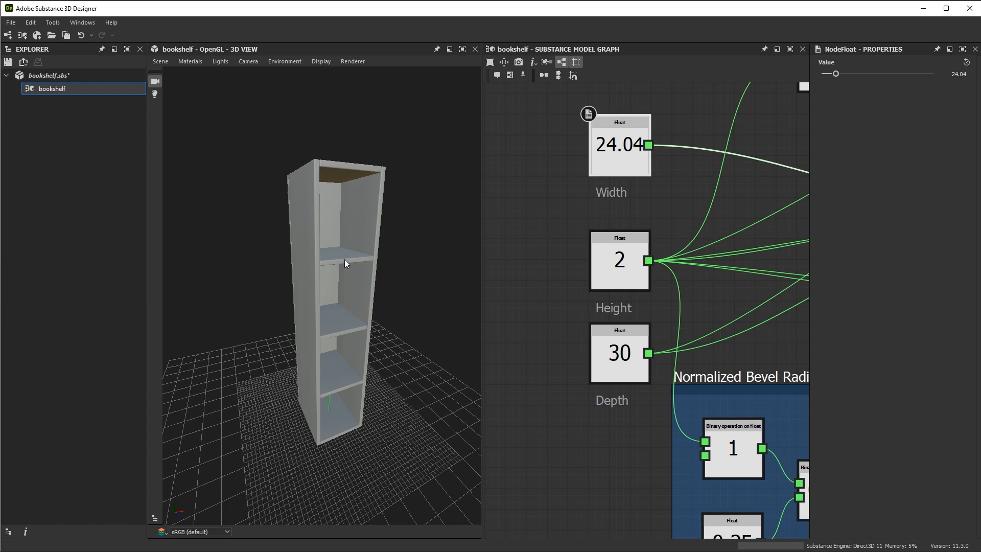
alt+drag(358, 207, 347, 265)
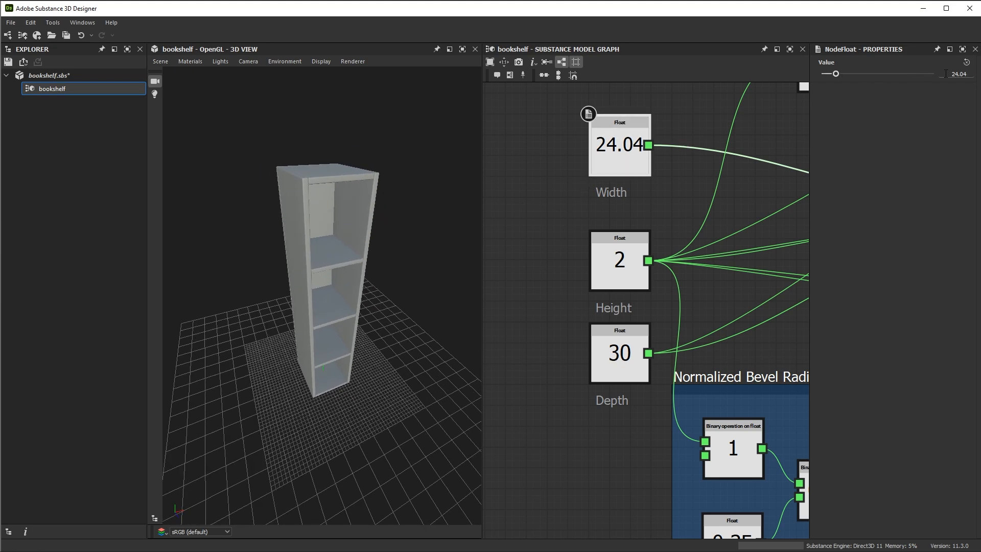
text(94)
key(Return)
Increase the Depth to about 49.6 and inspect the bookshelf
click(627, 381)
alt+drag(455, 317, 404, 286)
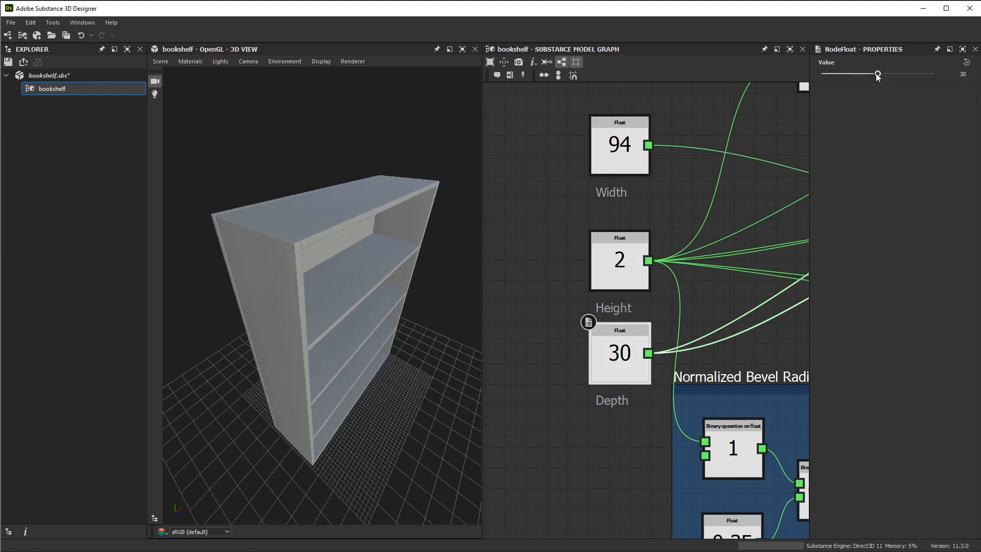
drag(878, 74, 913, 84)
alt+drag(416, 304, 386, 266)
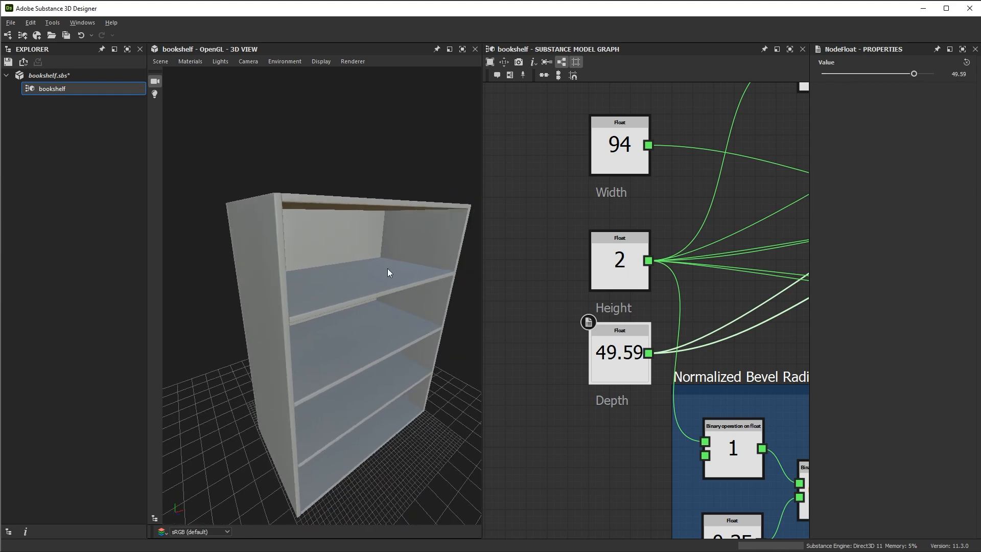
Reduce the Depth to about 13.7, inspect the bookshelf, and undo both Depth changes
drag(908, 75, 847, 86)
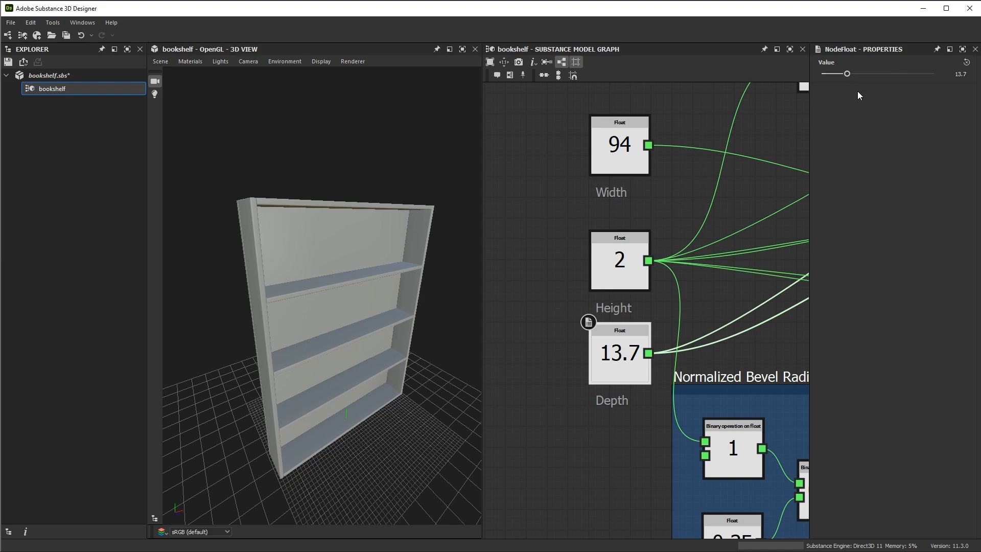
alt+drag(337, 327, 336, 299)
key(ctrl+z)
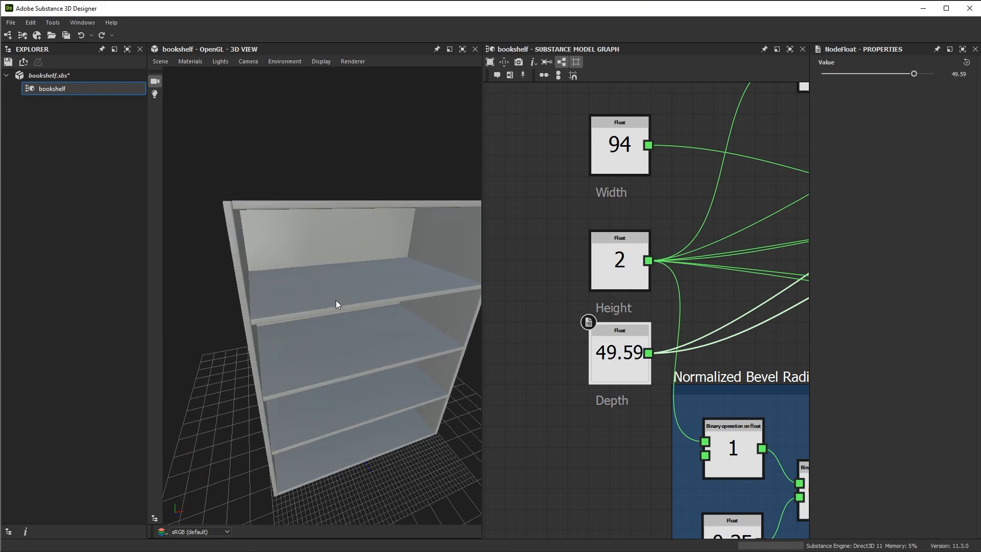
key(ctrl+z)
mouse_move(326, 286)
alt+mouse_down()
mouse_move(305, 270)
mouse_move(314, 256)
mouse_move(331, 287)
alt+mouse_up()
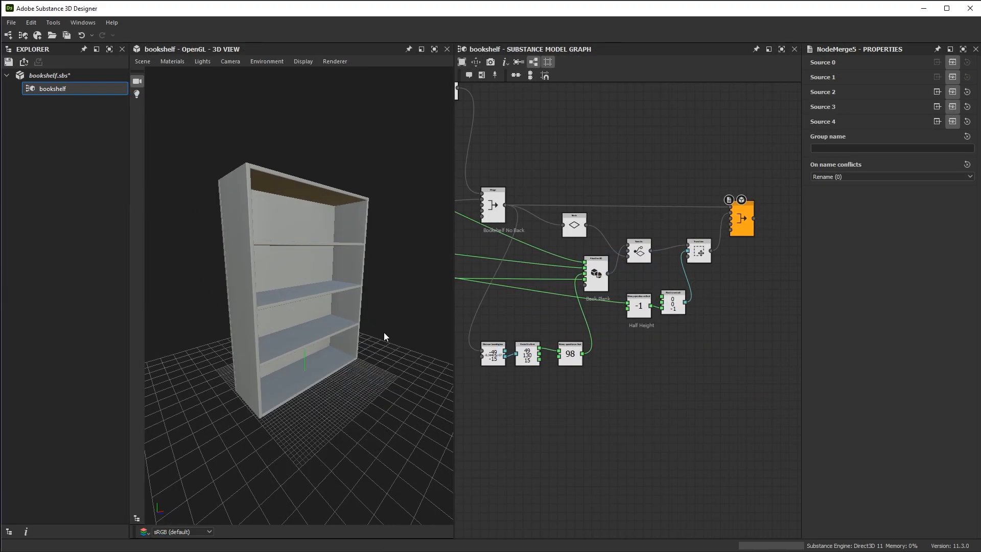
Add an Array duplication node beside the final Merge node
alt+drag(382, 323, 337, 316)
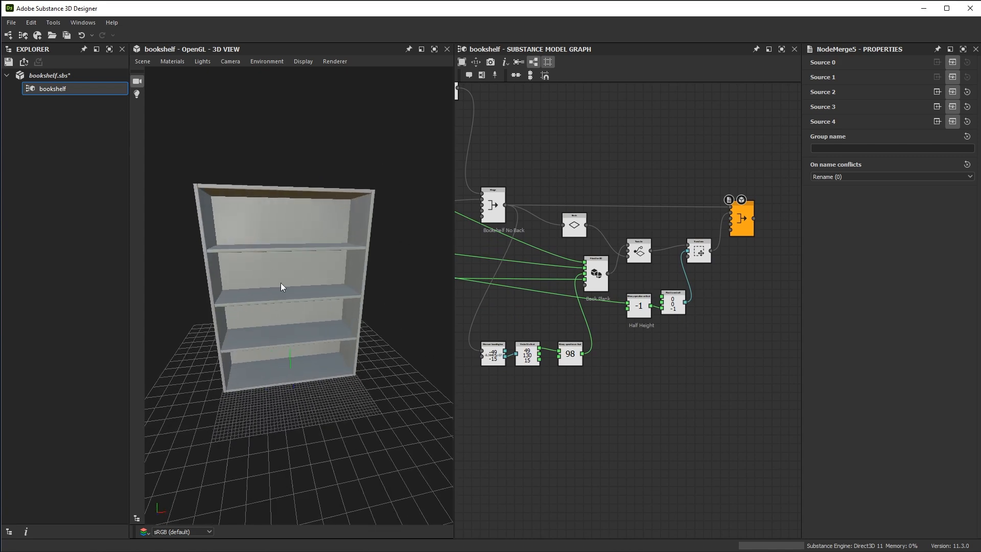
alt+middle_drag(758, 258, 660, 259)
alt+right_drag(660, 259, 691, 303)
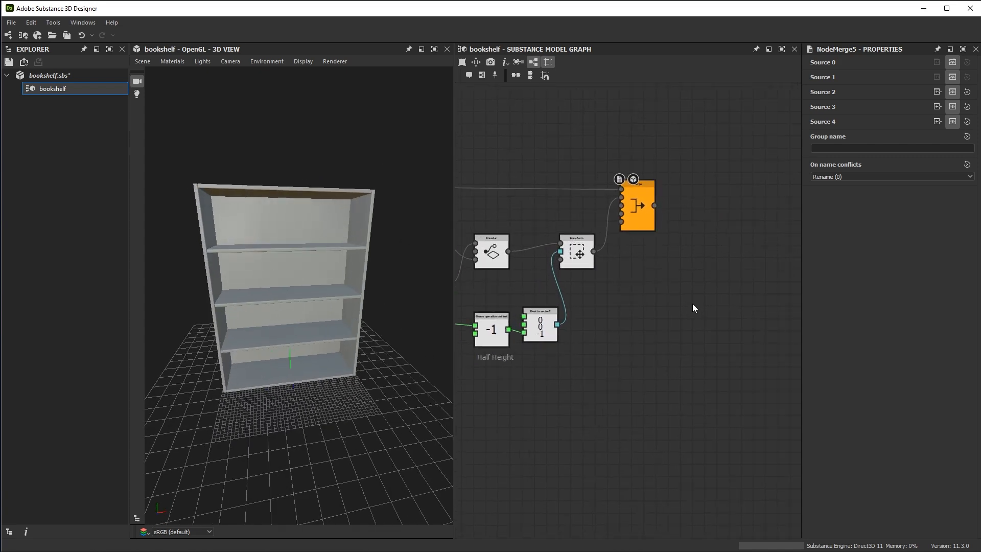
alt+middle_drag(716, 243, 672, 265)
scroll(670, 271, up, 1)
key(space)
text(a)
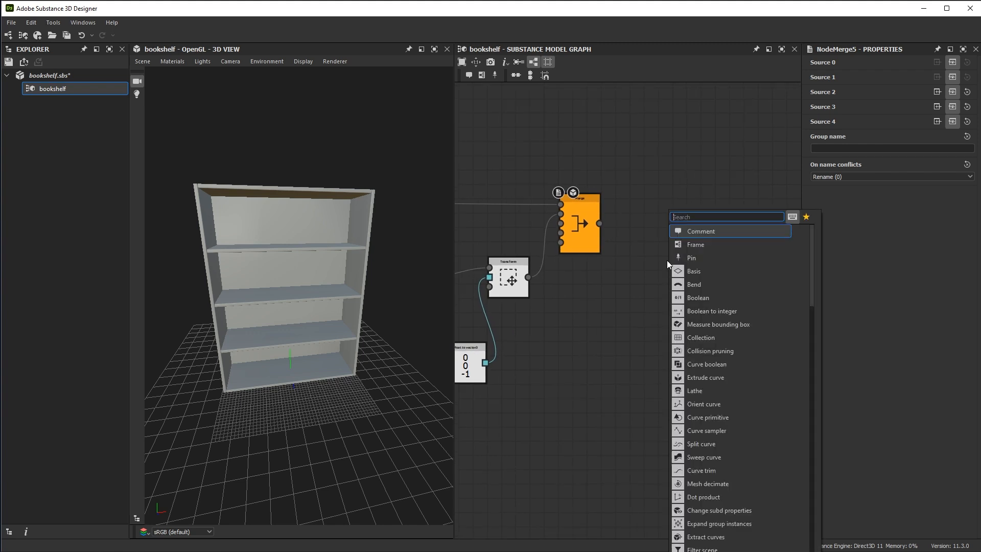
text(rr)
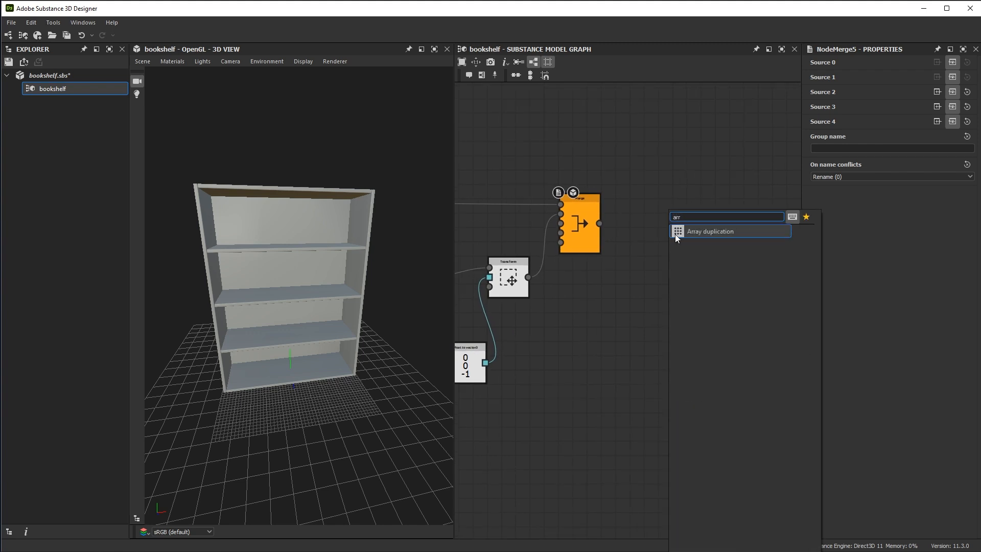
click(712, 231)
Place Array duplication after the final Merge node and connect Merge's output to its Assets and Bounding box inputs
scroll(682, 298, up, 2)
drag(666, 253, 712, 184)
middle_drag(656, 172, 637, 221)
scroll(610, 238, up, 2)
drag(540, 225, 696, 200)
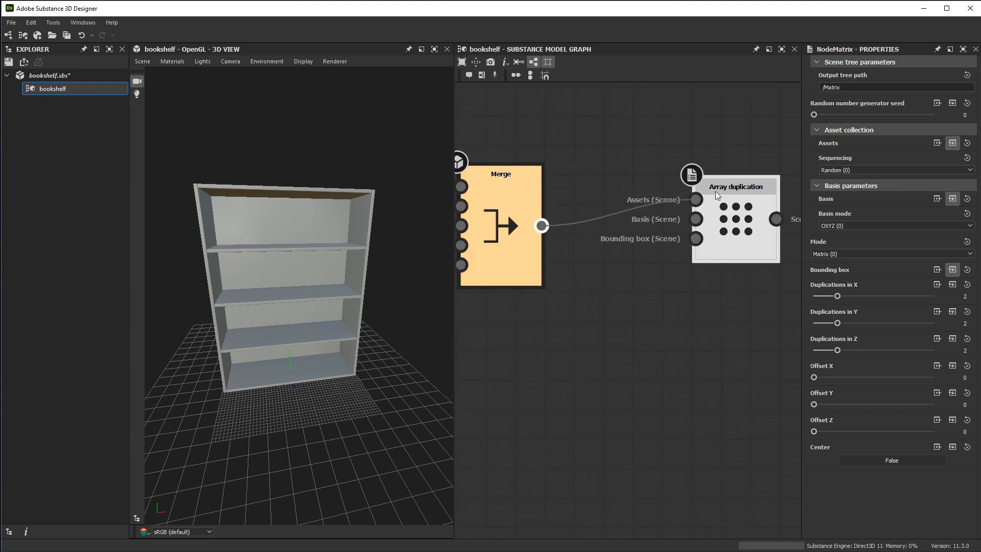
drag(542, 225, 695, 238)
scroll(681, 360, down, 4)
middle_drag(638, 332, 633, 258)
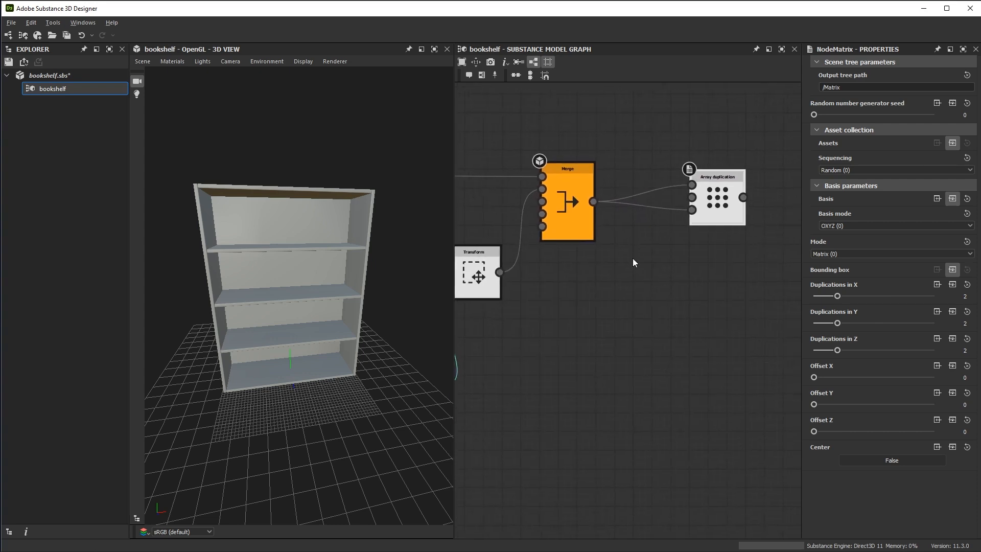
Display the Array duplication result in the 3D view and set Duplications in Y and Duplications in Z to 1
double_click(721, 199)
drag(243, 160, 351, 295)
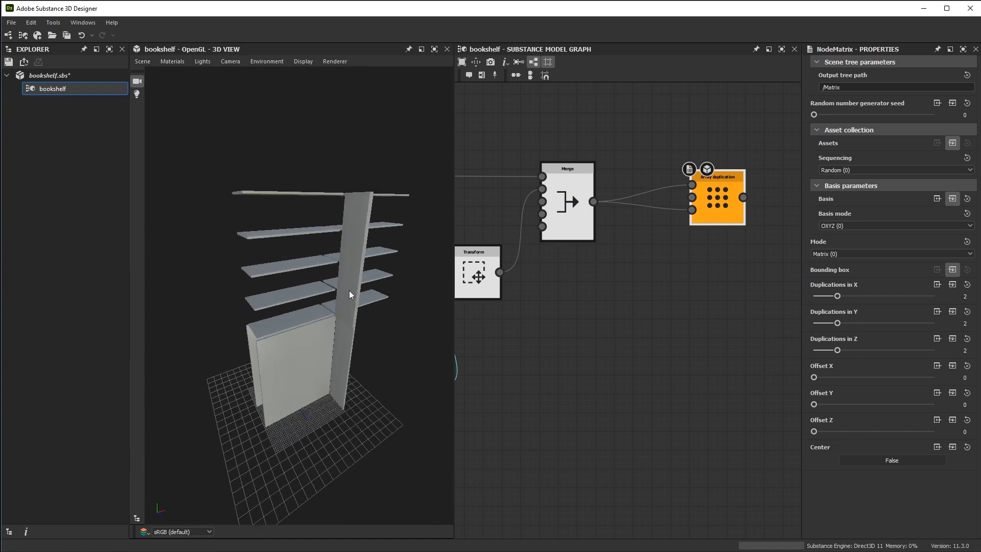
drag(352, 321, 410, 308)
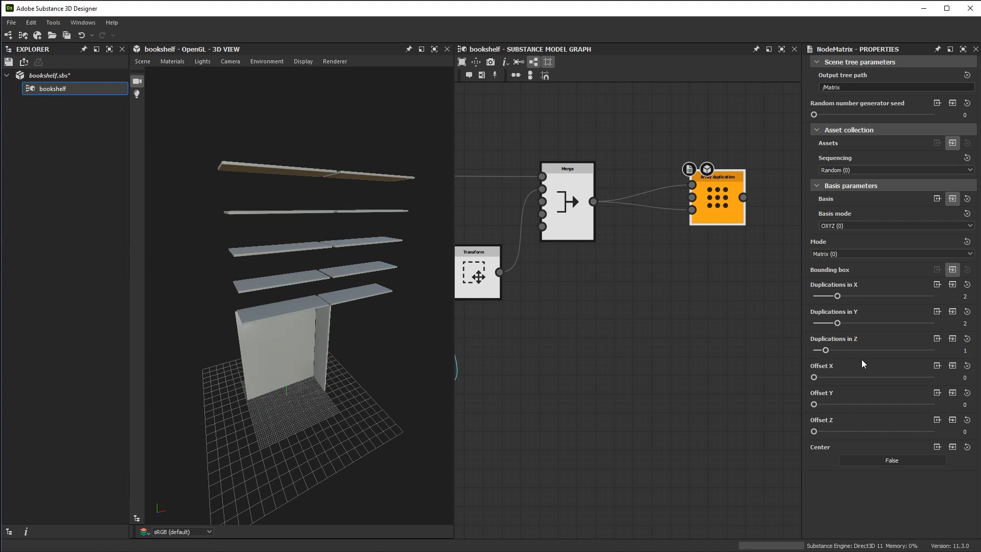
drag(839, 326, 825, 327)
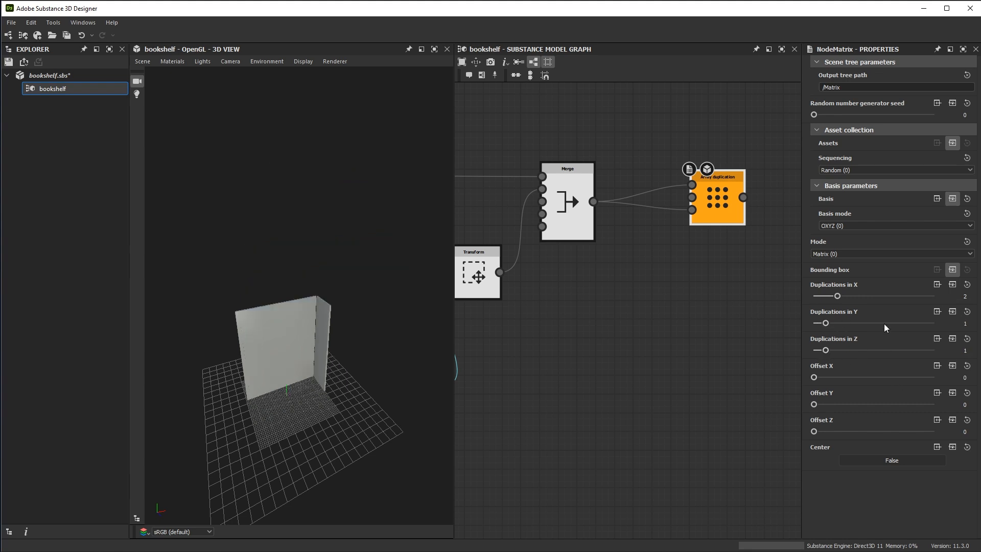
drag(434, 388, 284, 309)
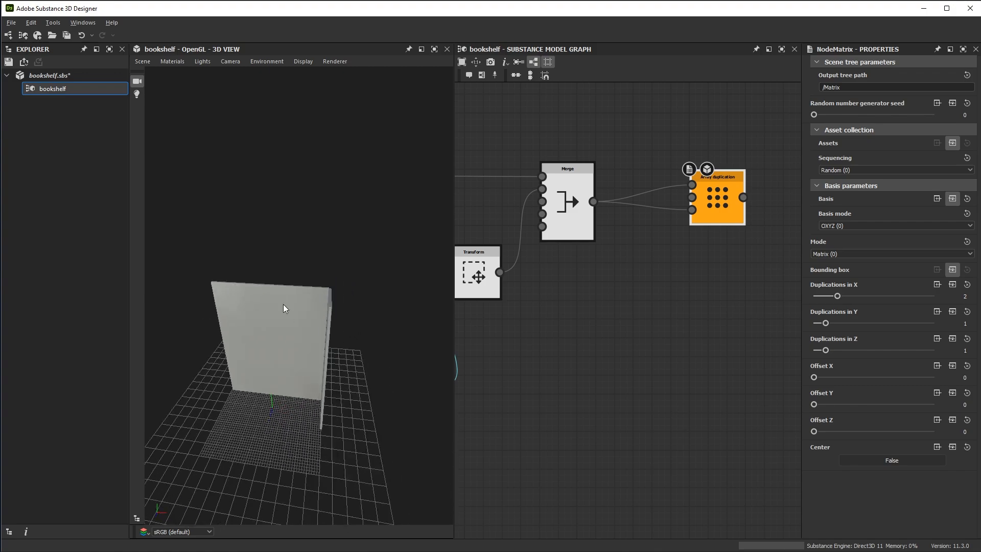
drag(310, 373, 372, 334)
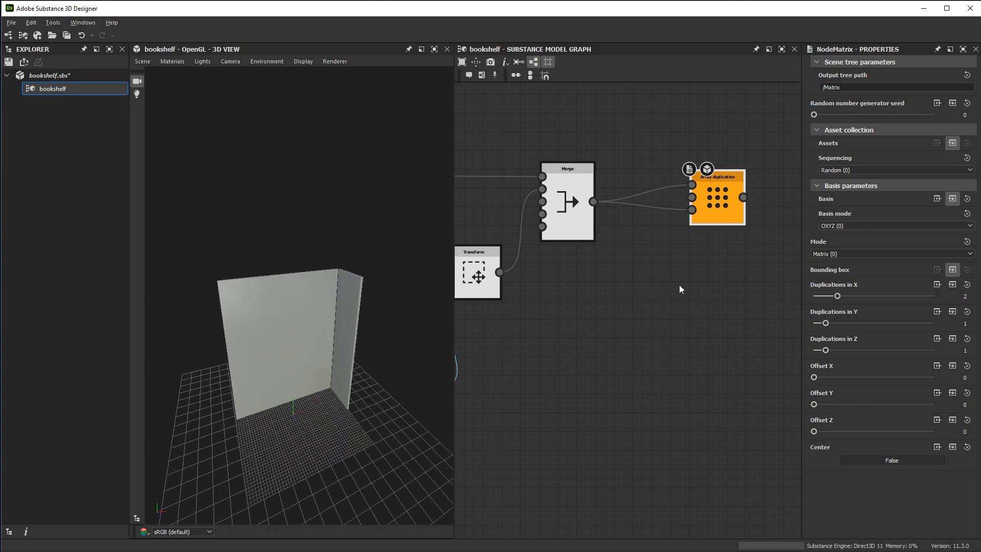
Open the Scene Browser and highlight the Plank_Side[1] and Plank_Back[1] elements of the duplicated scene
middle_drag(656, 327, 651, 346)
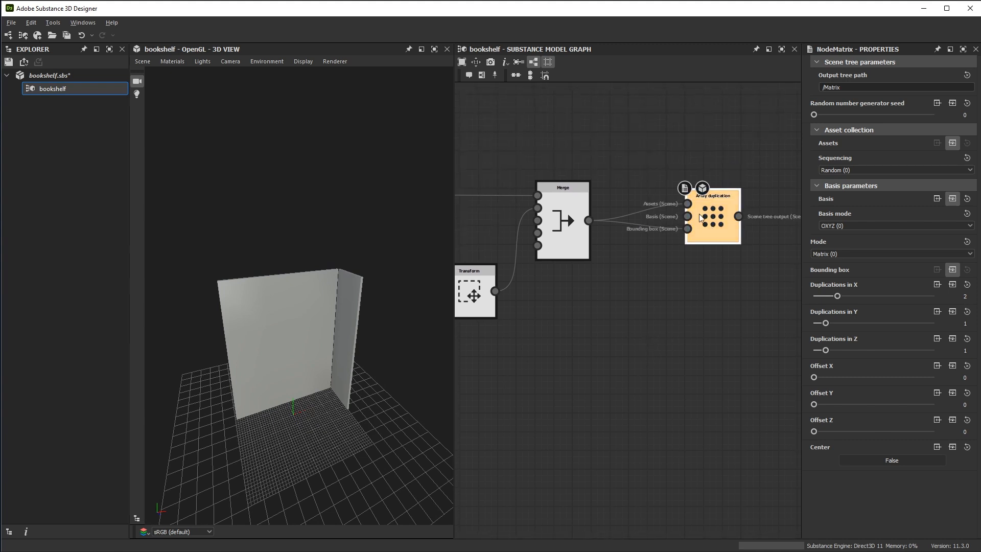
scroll(700, 217, up, 2)
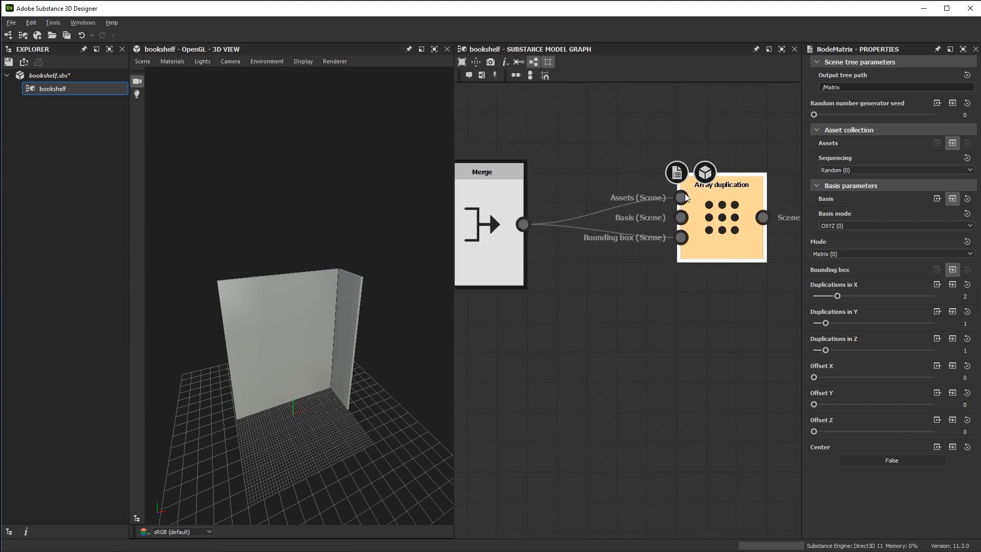
click(136, 518)
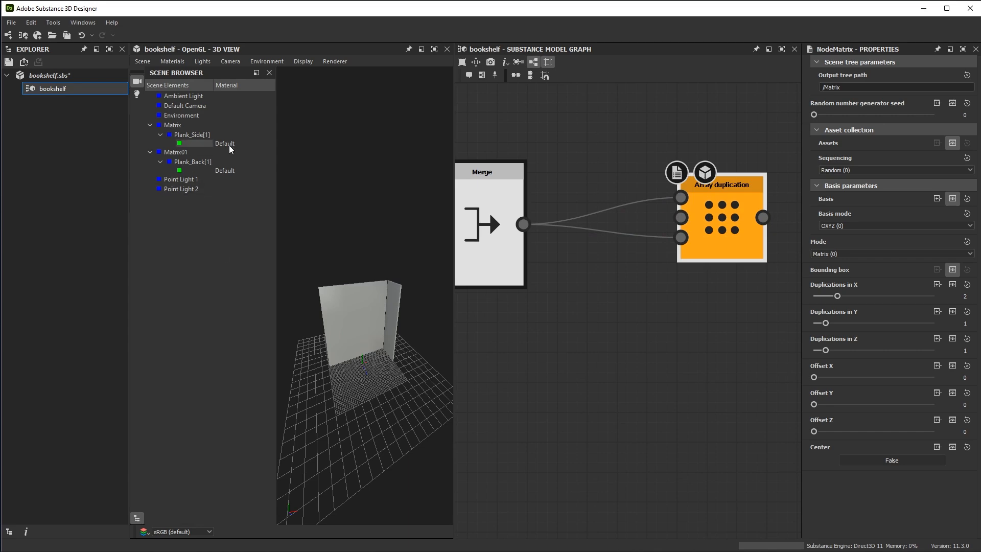
click(191, 135)
click(202, 163)
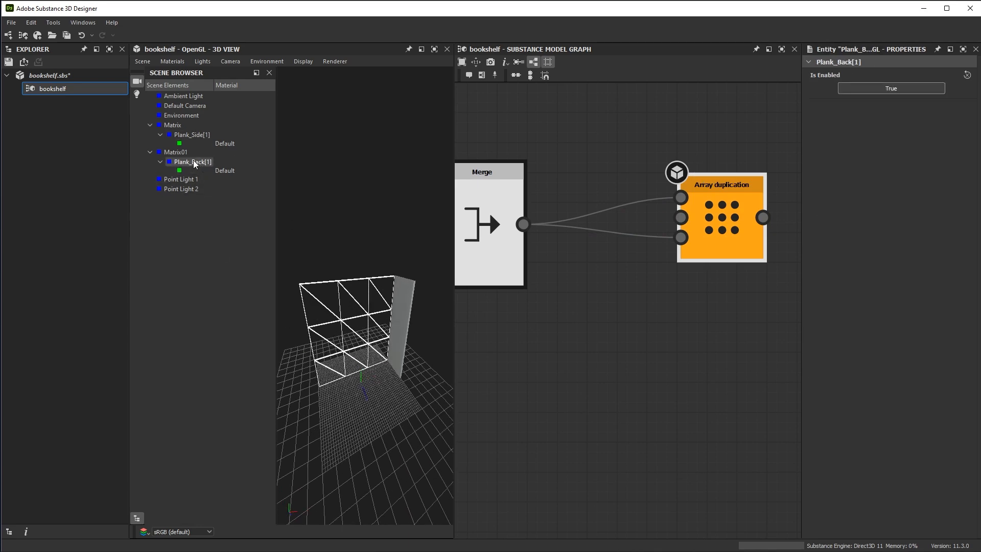
Check the Output tree path of the Back Plank primitive
middle_drag(564, 319, 821, 330)
scroll(751, 330, down, 5)
middle_drag(618, 313, 665, 207)
scroll(603, 249, up, 3)
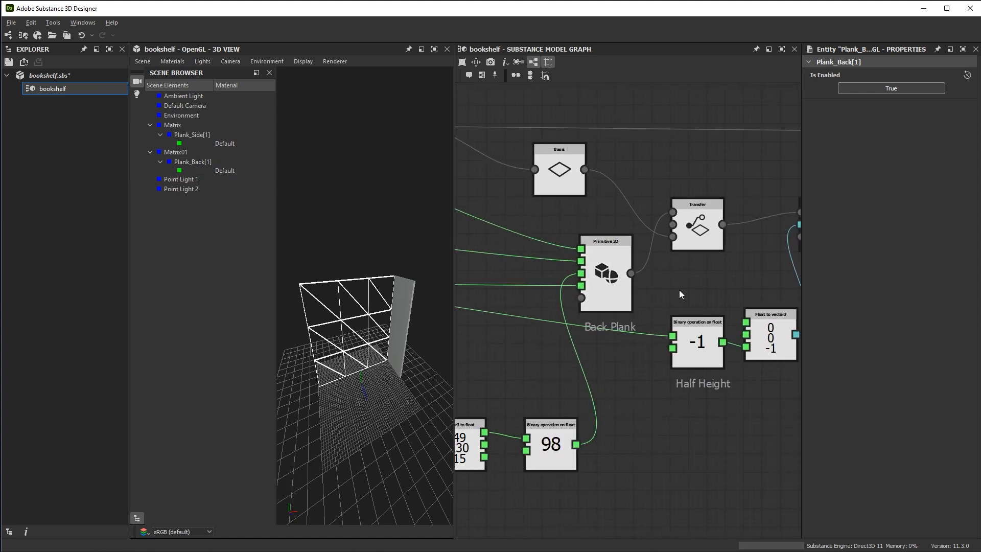
click(598, 246)
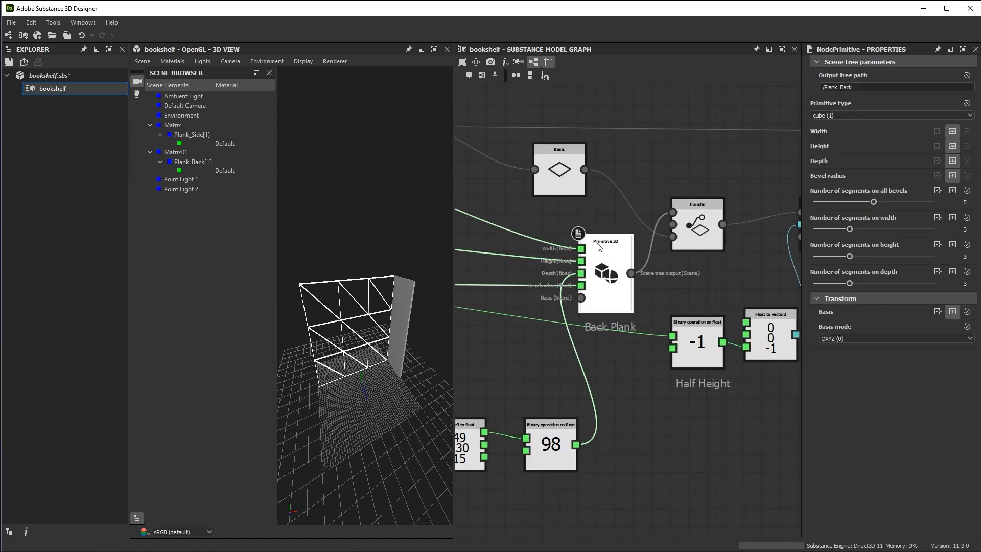
click(852, 87)
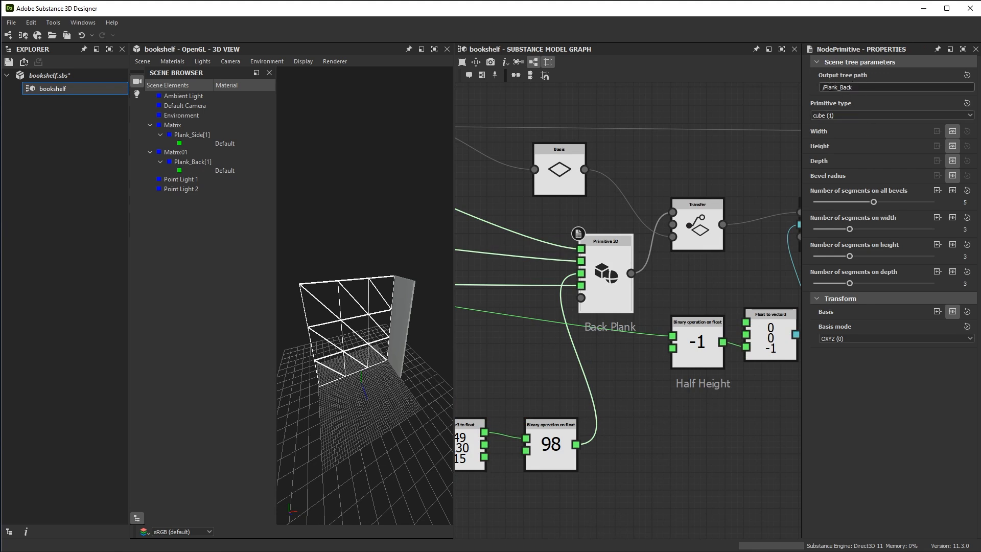
Review the Array duplication settings and display the final Merge node's scene to compare its element hierarchy
middle_drag(704, 285, 522, 265)
scroll(721, 257, down, 2)
middle_drag(721, 257, 565, 324)
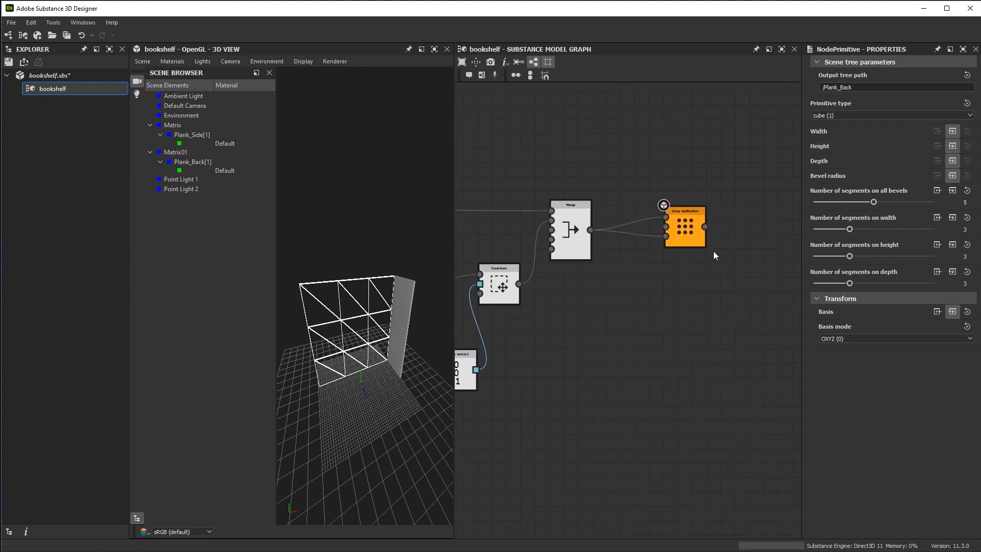
click(684, 230)
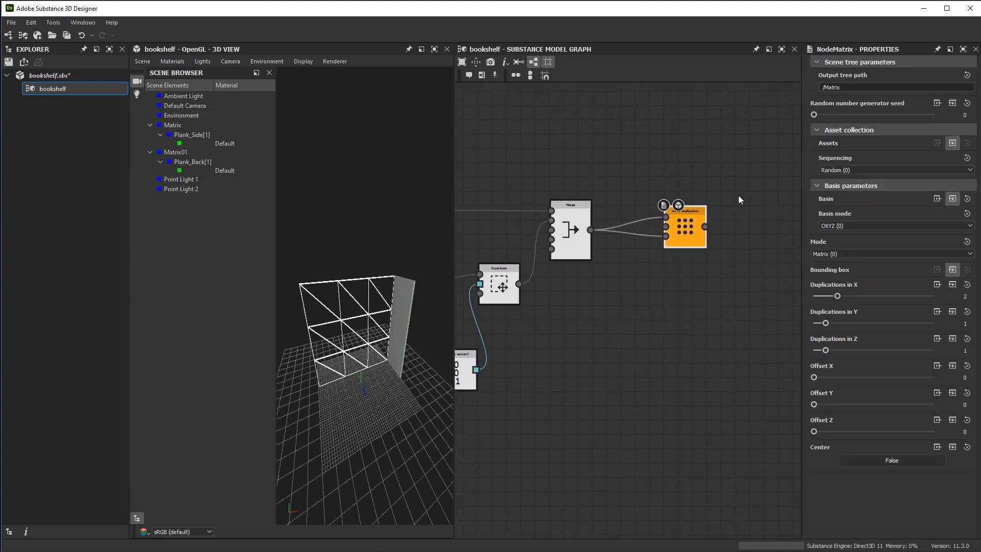
scroll(659, 199, up, 2)
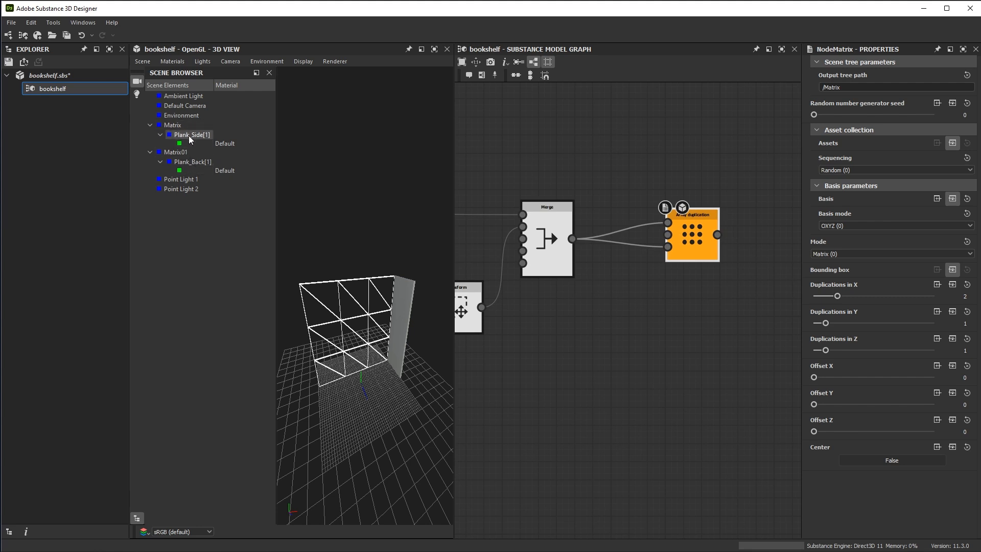
scroll(626, 308, up, 2)
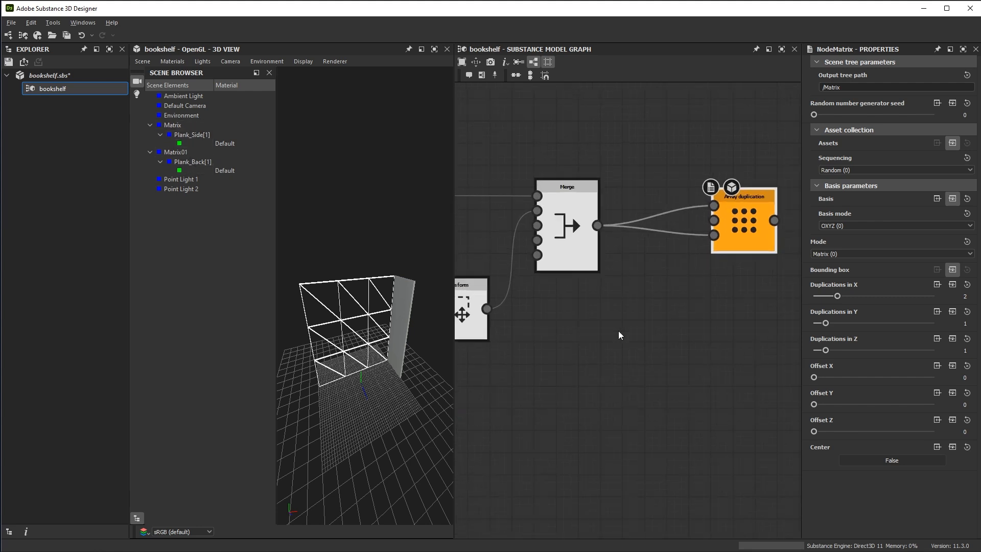
click(565, 184)
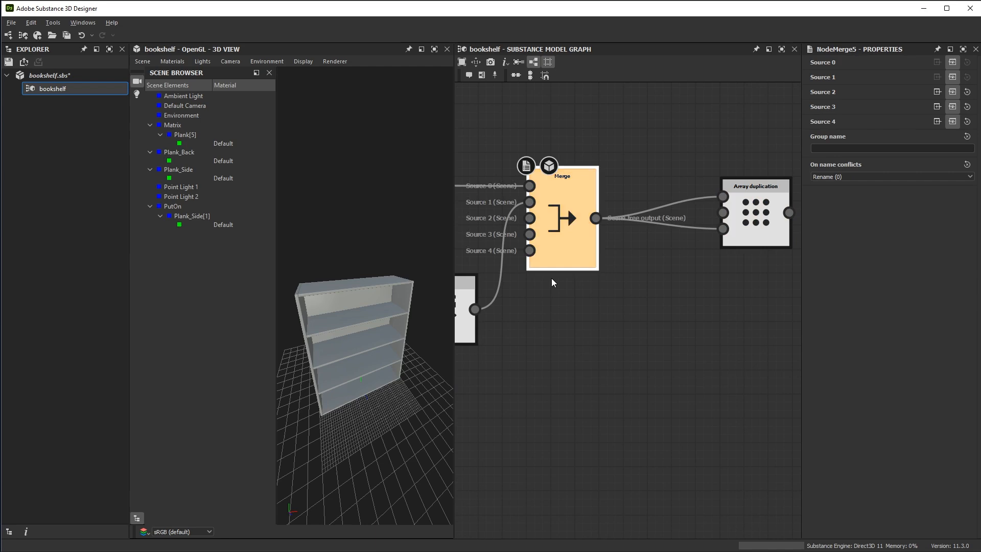
Highlight the Plank[5], Plank_Back, Plank_Side and Plank_Side[1] elements of the merged scene in turn to see which parts they cover
right_drag(359, 257, 398, 400)
drag(398, 400, 386, 226)
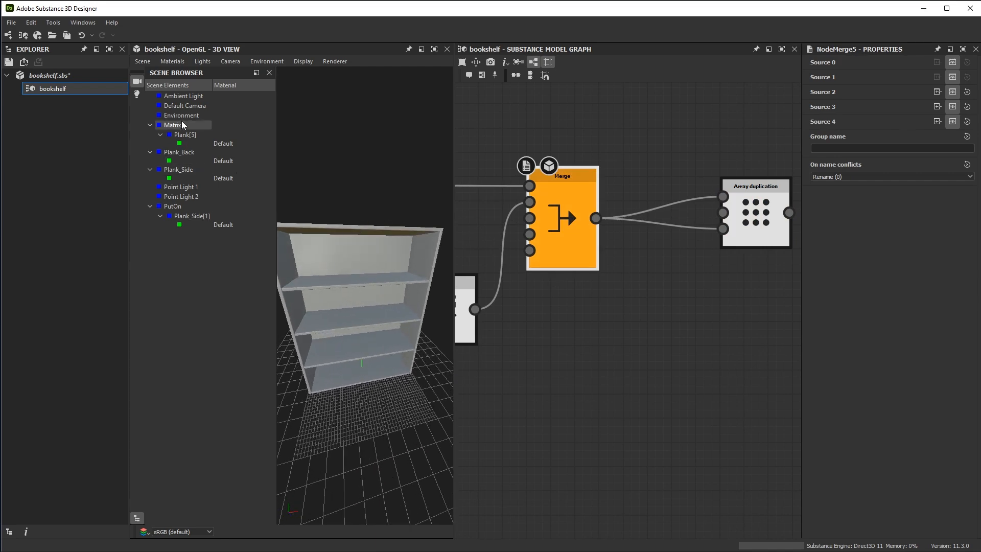
click(194, 135)
drag(393, 358, 400, 300)
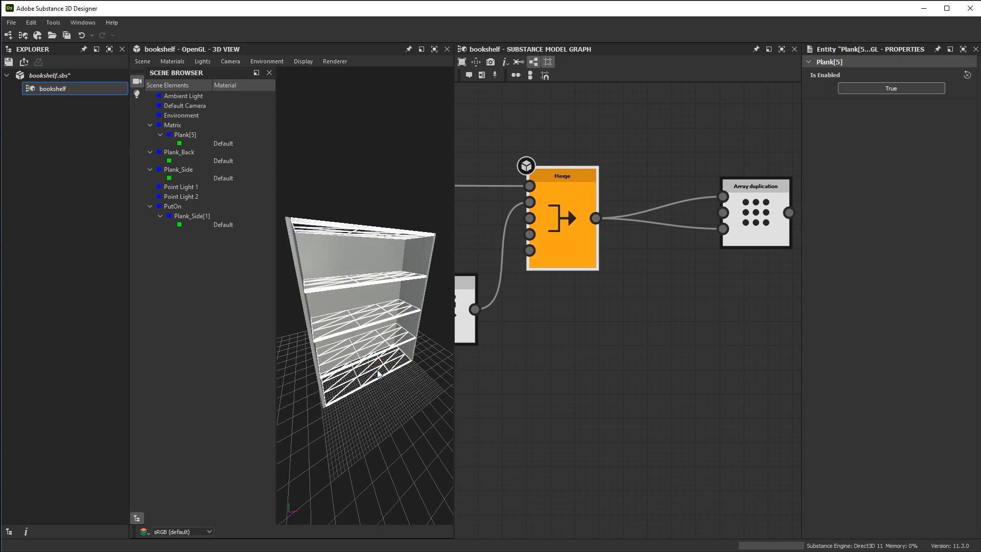
click(195, 153)
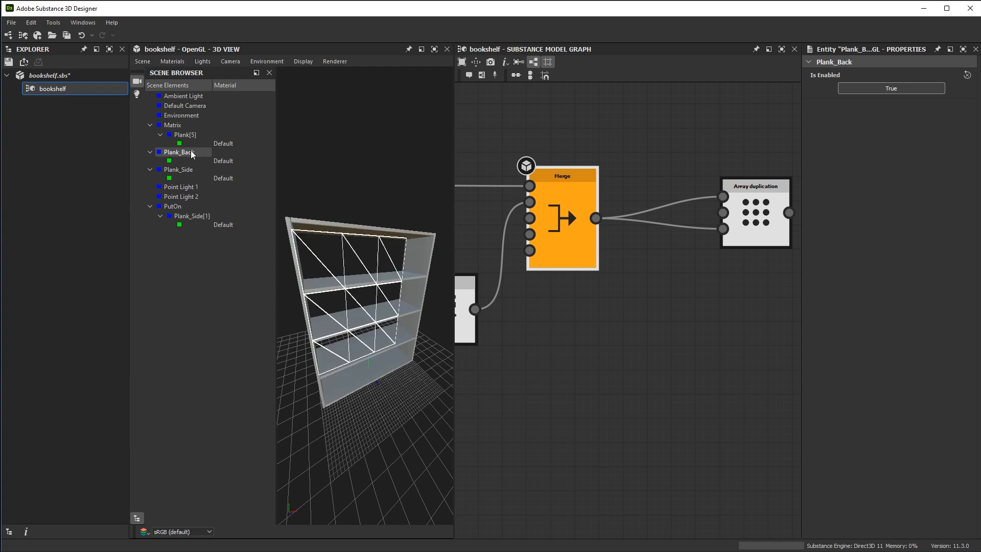
click(194, 169)
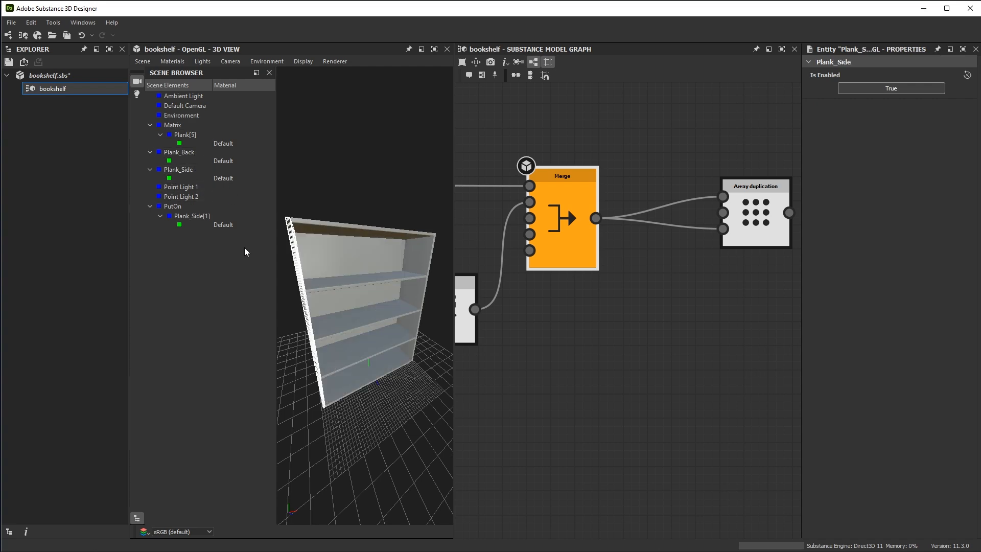
click(190, 216)
drag(449, 269, 400, 354)
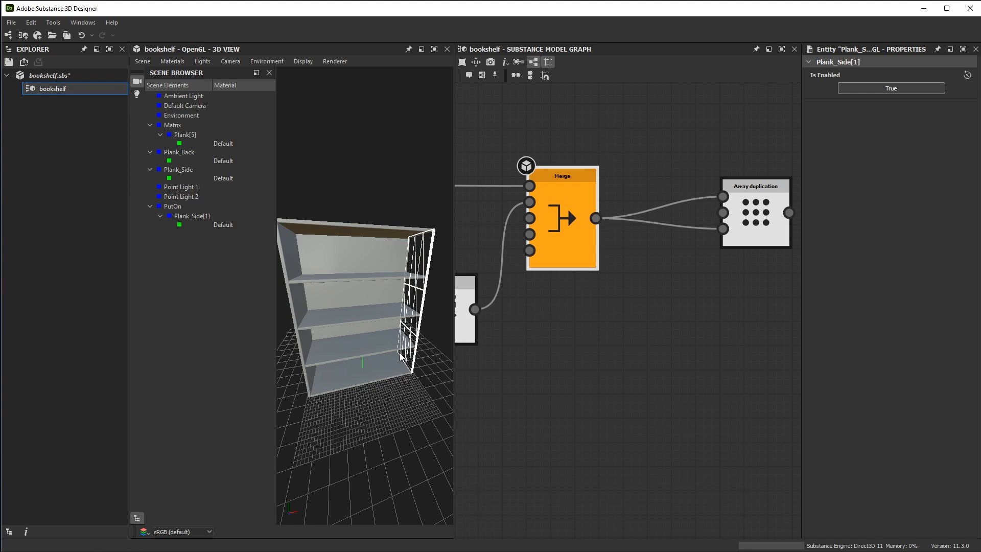
middle_drag(602, 302, 585, 304)
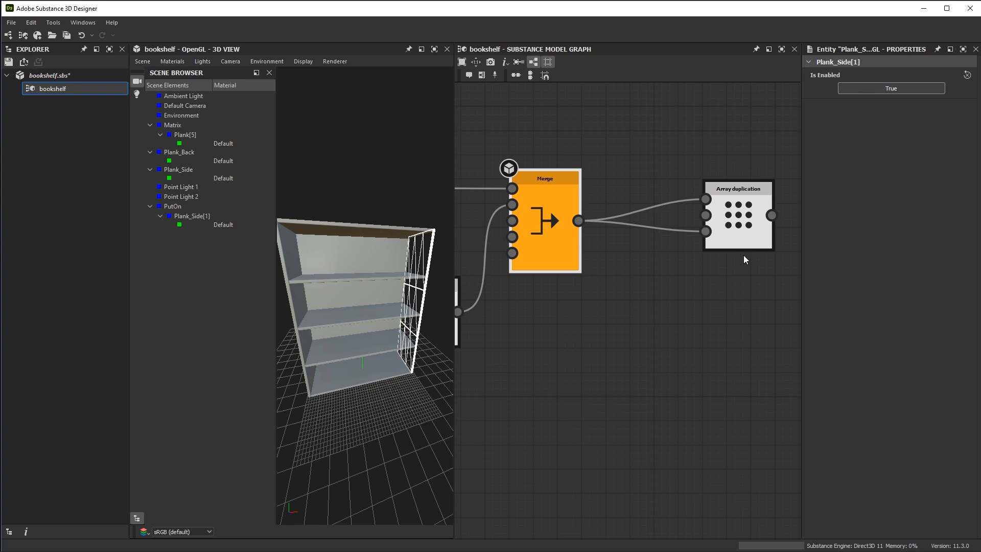
drag(429, 333, 421, 260)
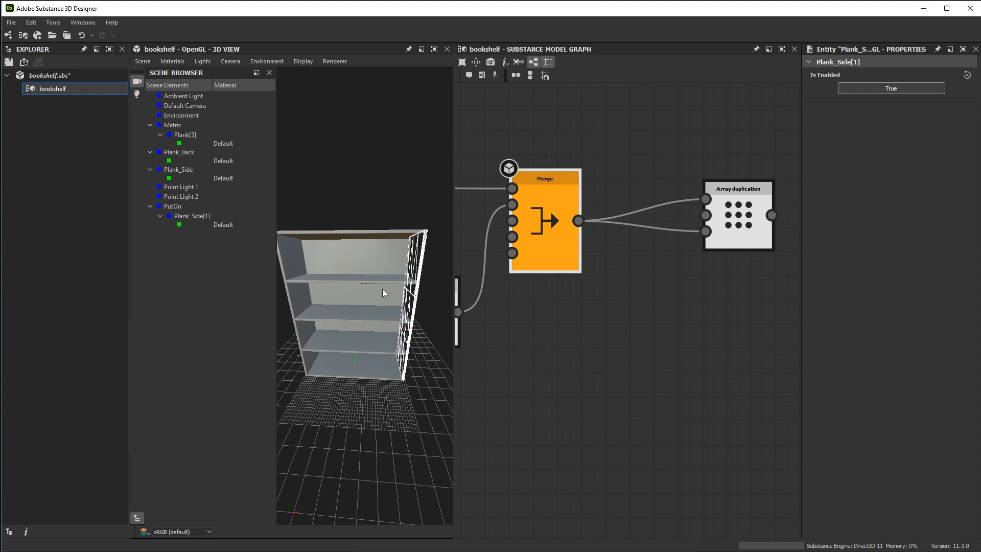
Set the Group name of the final Merge node to BookShelf
scroll(584, 259, up, 2)
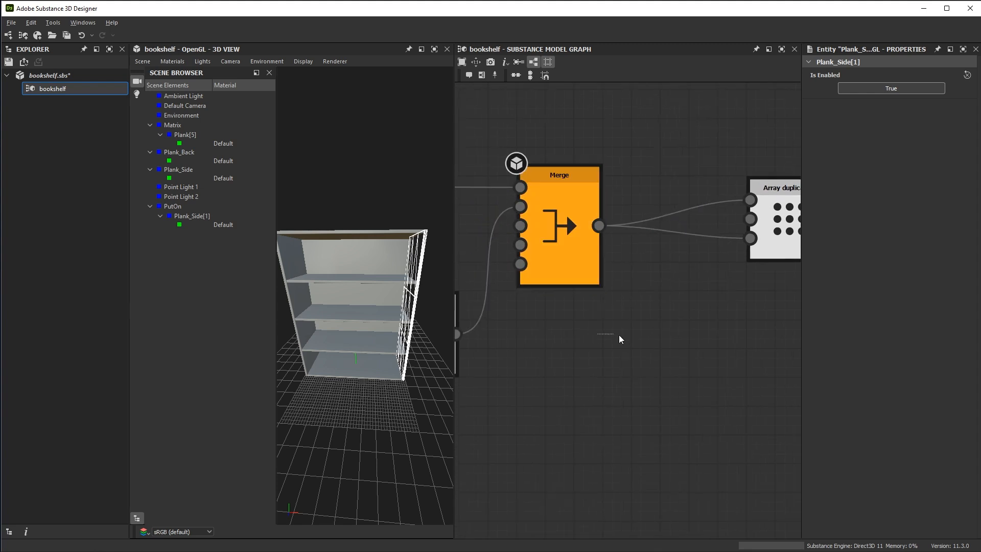
click(578, 259)
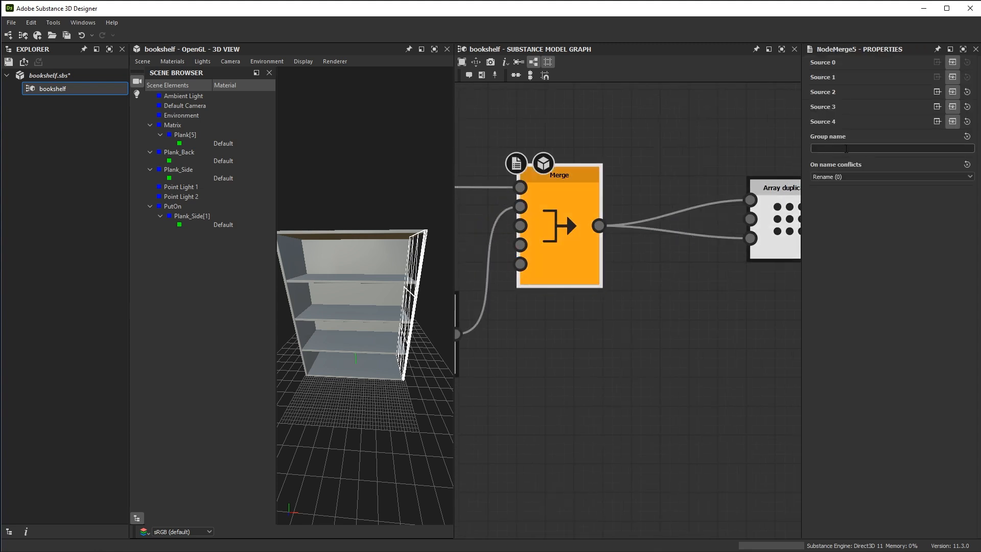
alt+middle_drag(688, 316, 732, 319)
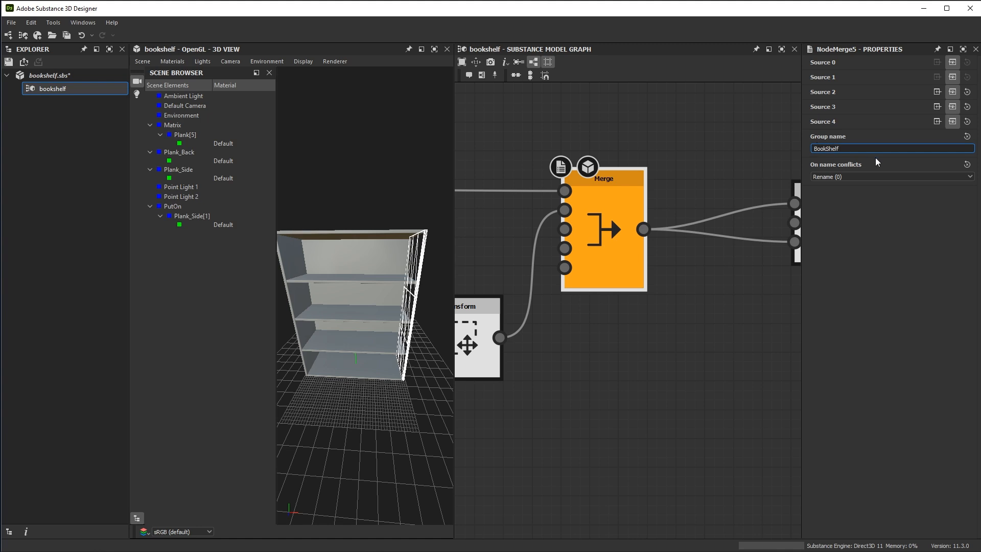
key(Return)
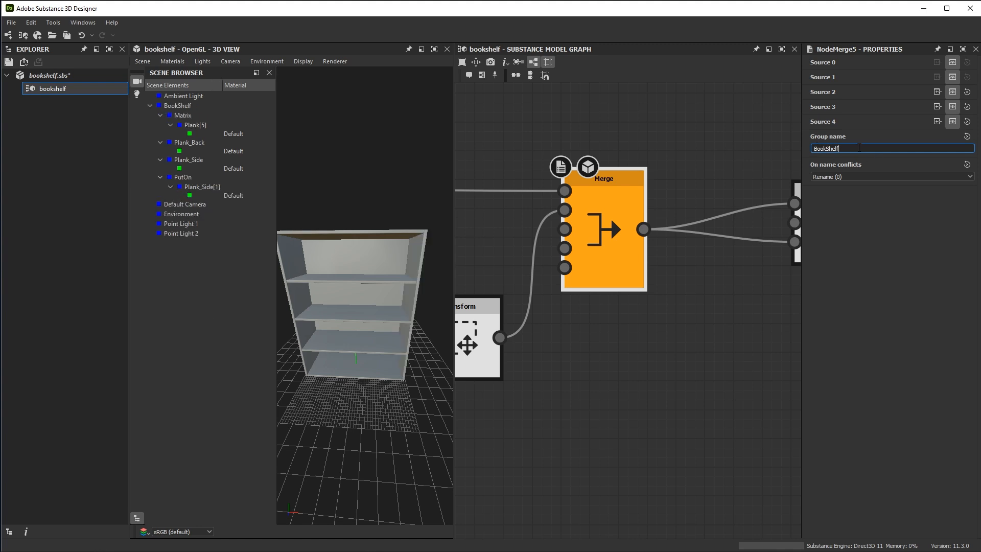
Examine the BookShelf group in the scene tree and highlight its Plank[5], Plank_Back, Plank_Side[1] and Plank_Side child elements
click(195, 106)
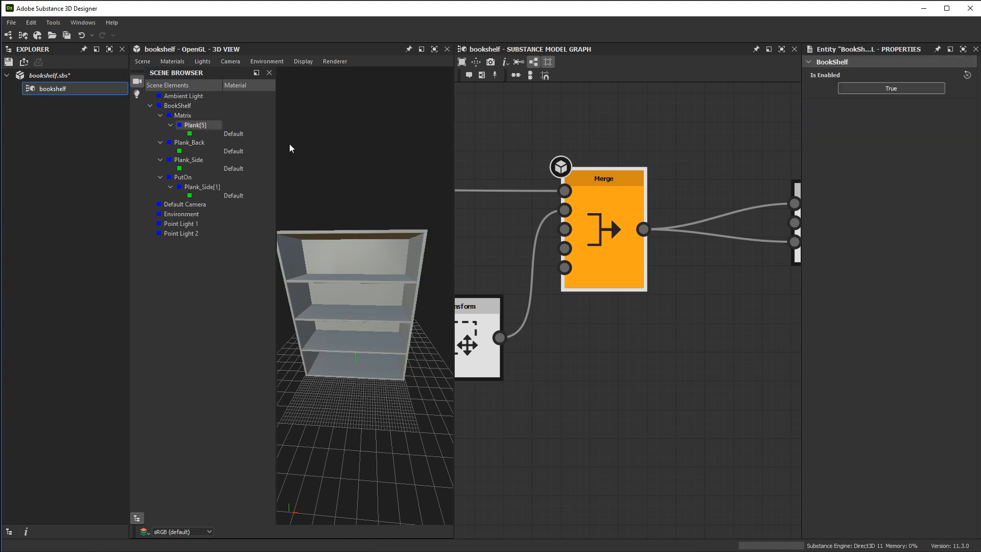
drag(373, 261, 390, 275)
click(196, 125)
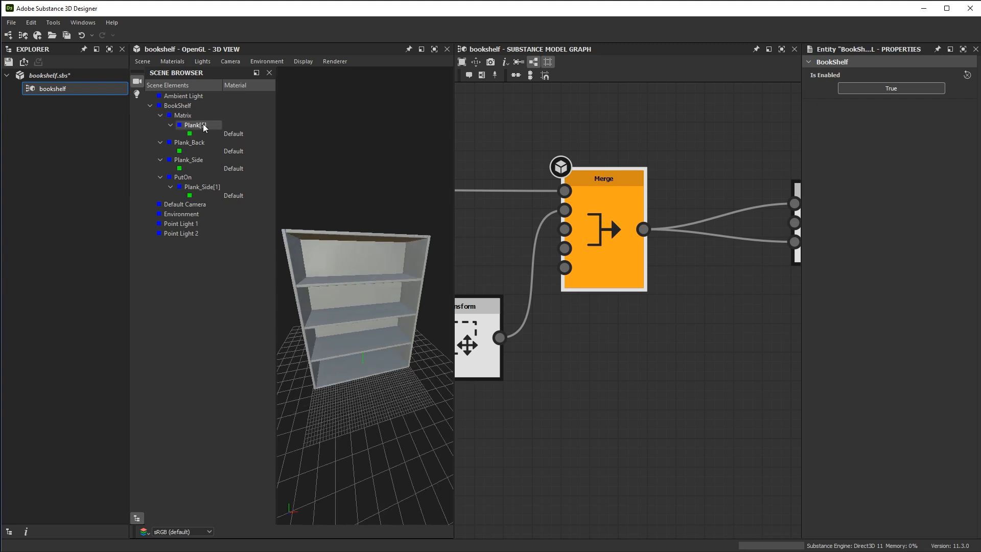
click(189, 142)
click(203, 187)
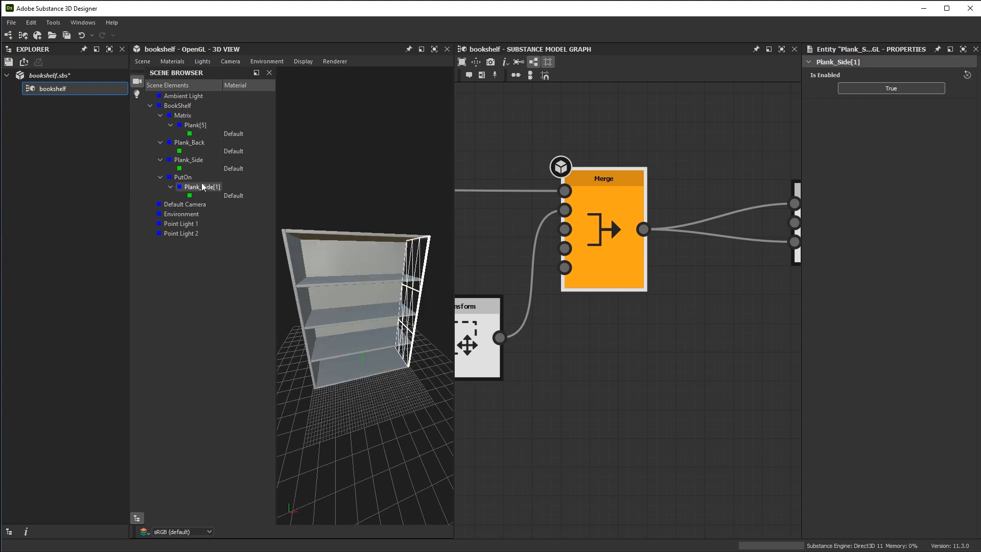
click(209, 160)
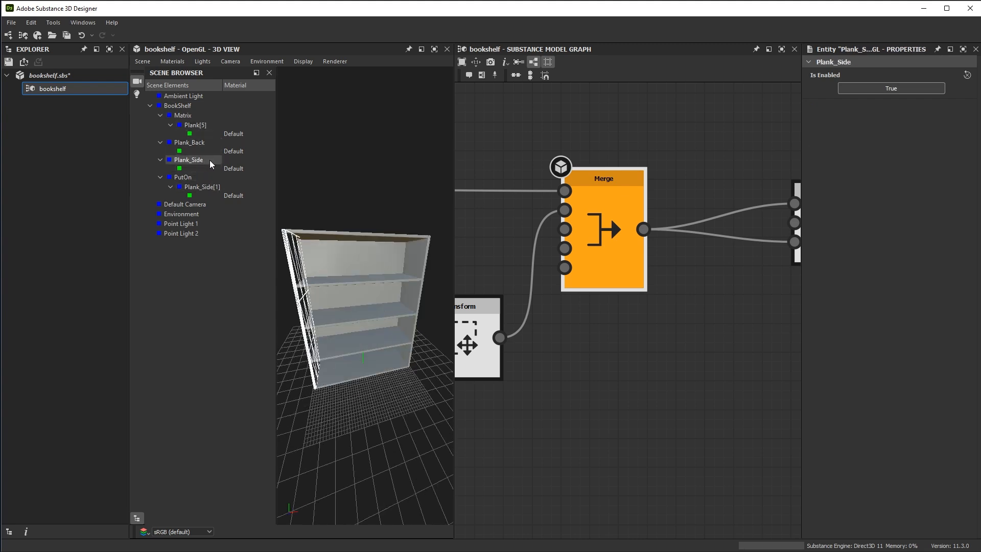
click(206, 107)
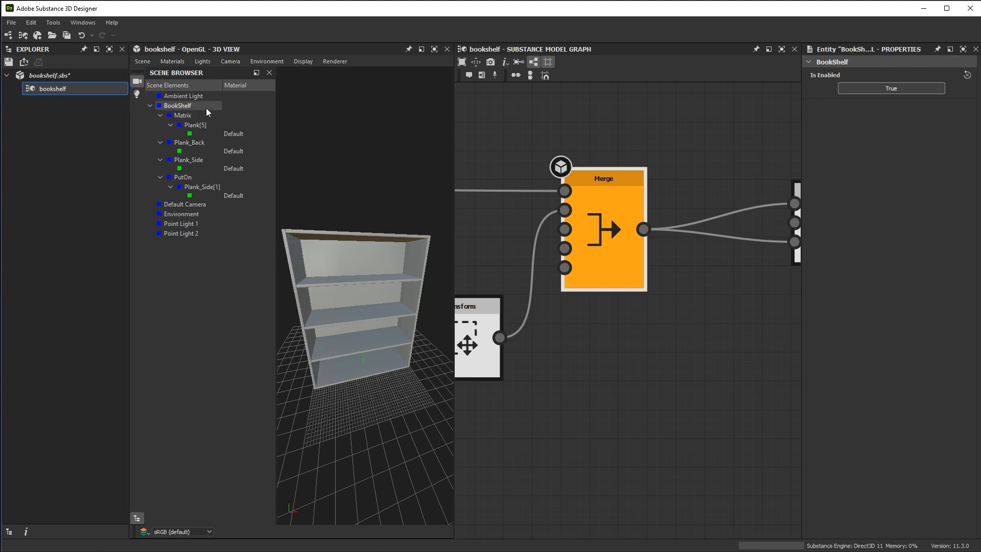
Hide the Scene Browser and display the Array duplication node's result in the 3D view
middle_drag(603, 235, 497, 219)
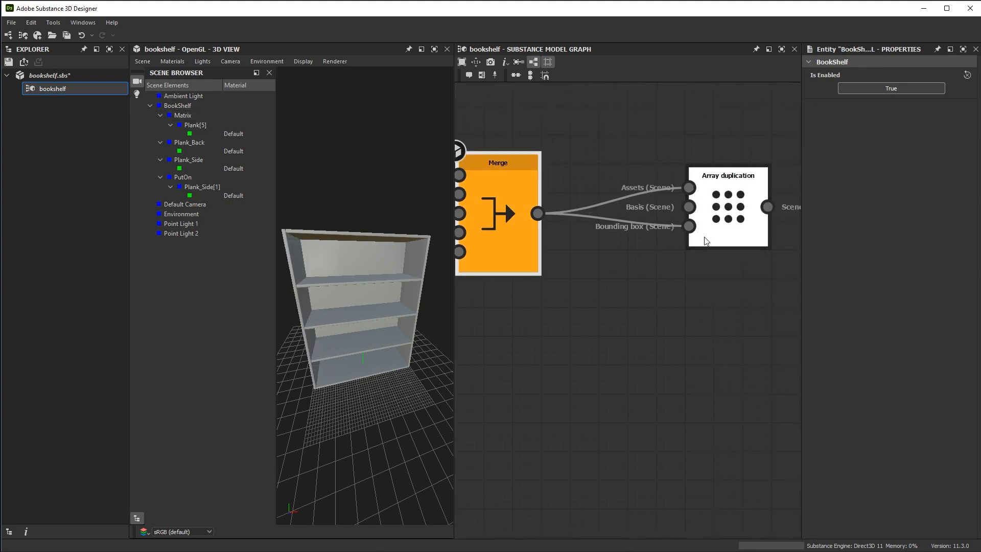
click(142, 517)
scroll(292, 359, down, 2)
middle_drag(291, 357, 273, 339)
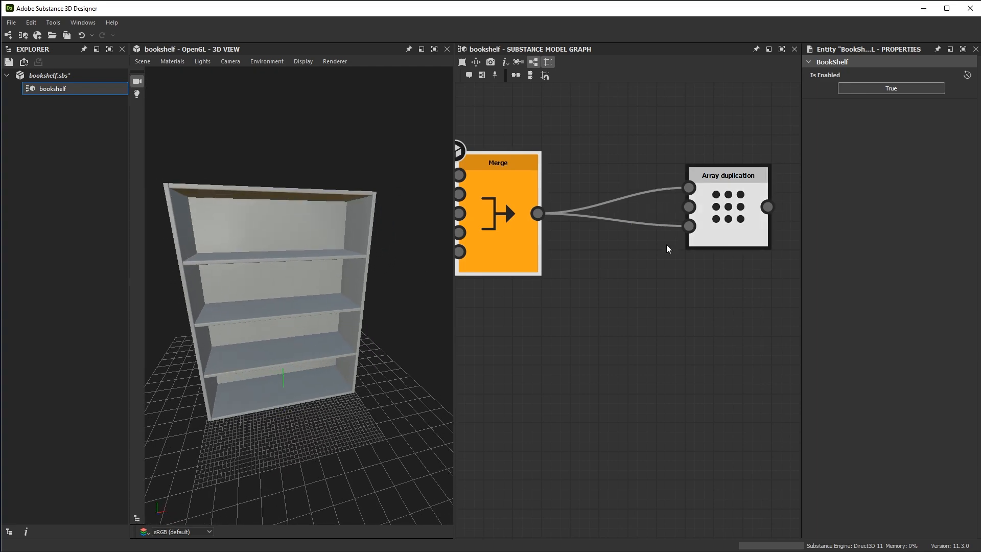
click(734, 197)
scroll(223, 337, down, 1)
drag(224, 336, 299, 357)
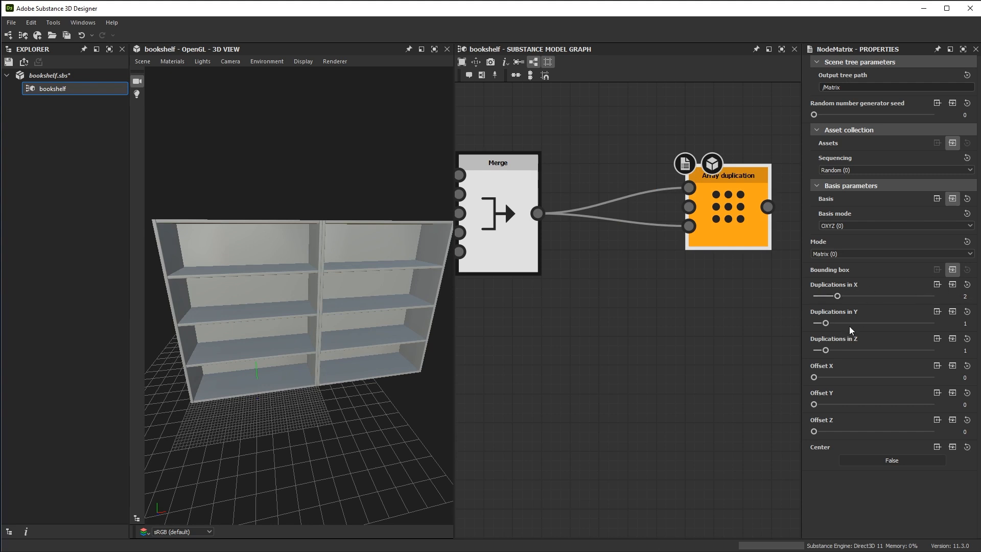
Try Duplications in X at 4 and at 3 on the Array duplication node
drag(356, 380, 340, 329)
drag(838, 296, 861, 297)
scroll(307, 269, down, 2)
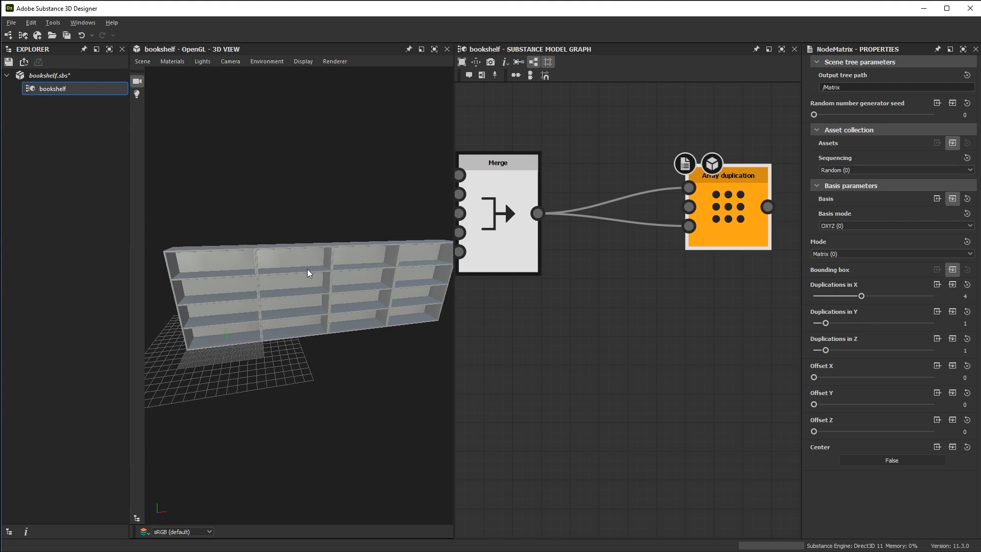
scroll(306, 269, up, 2)
mouse_move(863, 297)
mouse_down()
mouse_move(886, 296)
mouse_move(849, 302)
mouse_up()
scroll(292, 314, up, 2)
middle_drag(291, 312, 310, 302)
scroll(312, 304, up, 1)
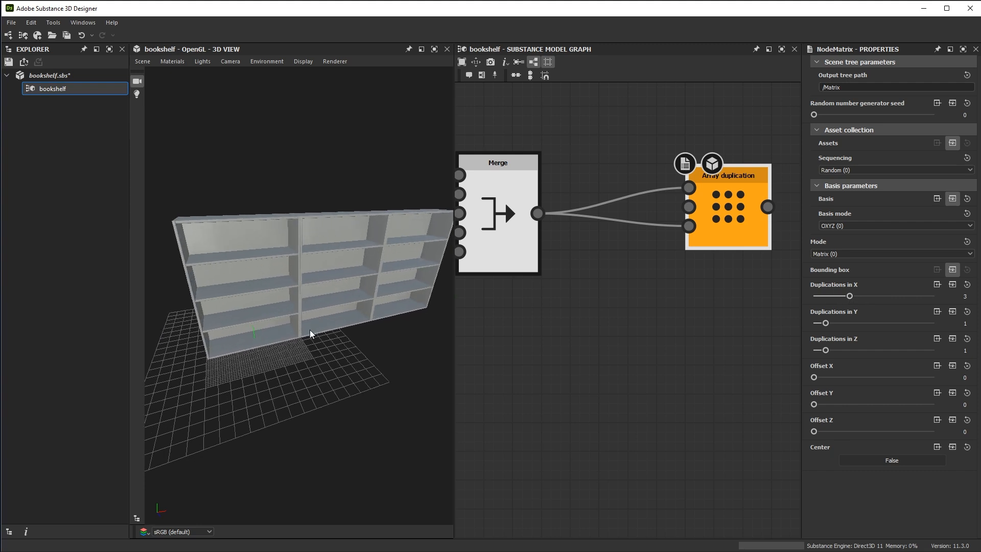
drag(281, 343, 352, 342)
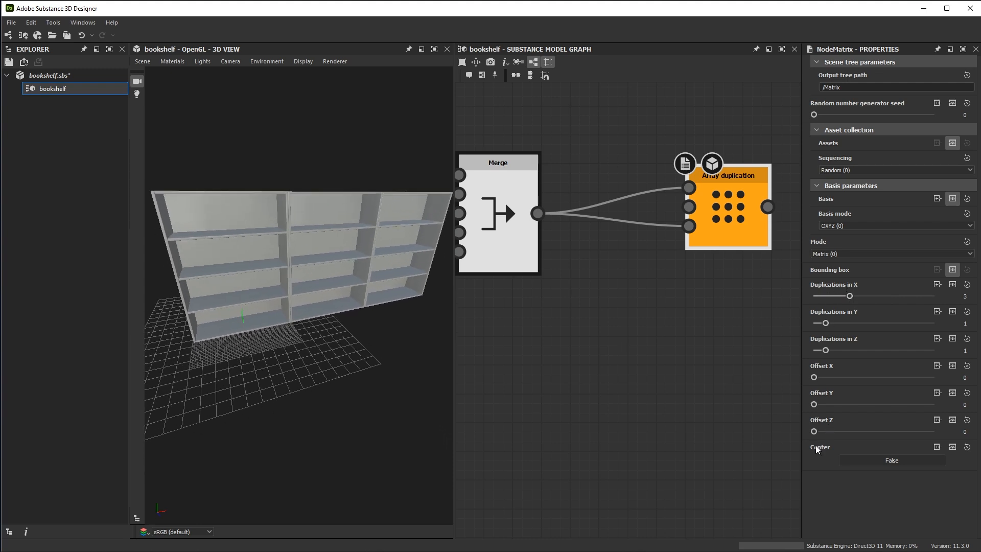
Set the Center option of the Array duplication node to True and check the row's placement on the grid
click(870, 459)
scroll(357, 351, down, 1)
middle_drag(356, 351, 358, 323)
drag(358, 324, 323, 342)
middle_drag(323, 342, 342, 317)
right_drag(341, 316, 311, 313)
drag(311, 313, 312, 333)
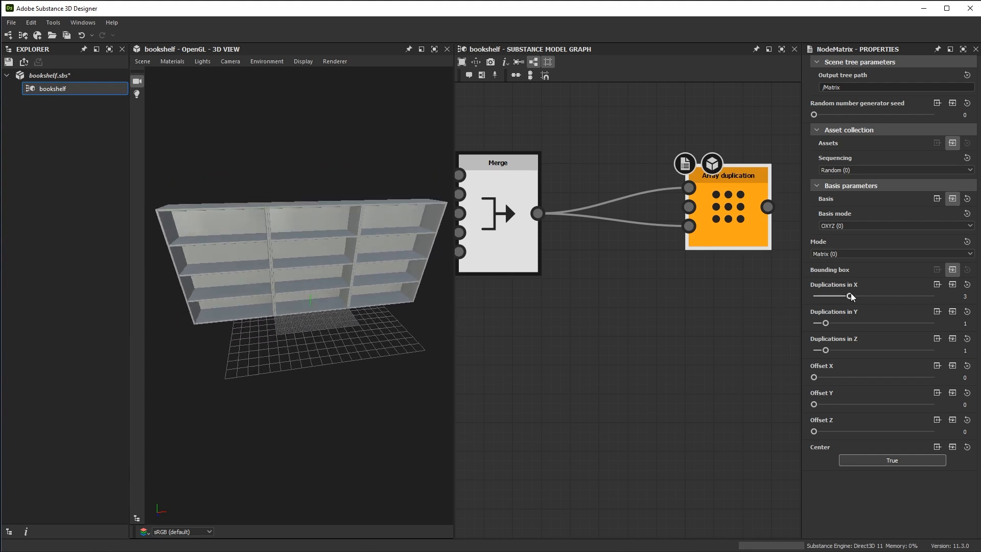
Test Duplications in X at 6, and set it to 4 for the centered row of shelves
drag(849, 296, 885, 297)
right_drag(335, 282, 231, 217)
drag(256, 225, 314, 287)
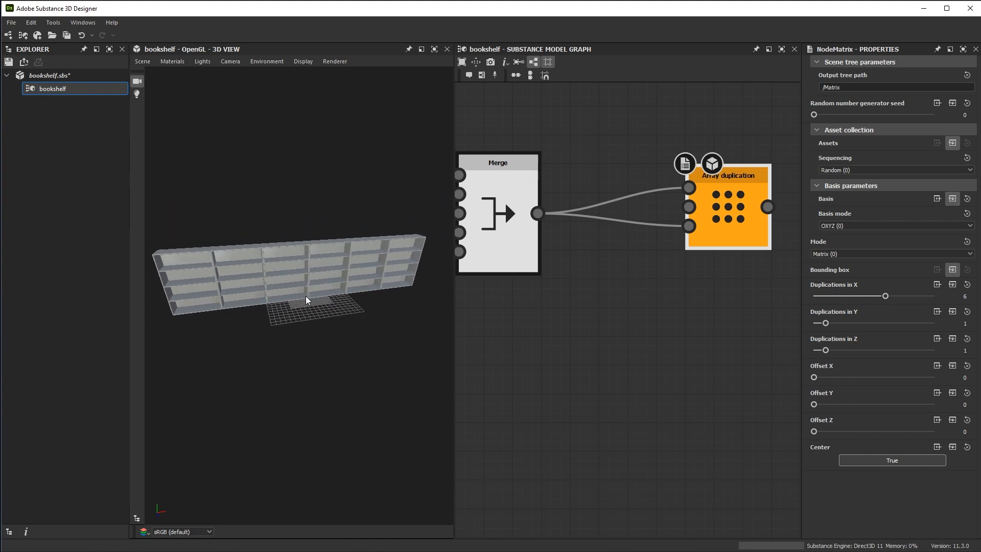
drag(884, 297, 863, 310)
mouse_move(314, 251)
mouse_down()
mouse_move(374, 324)
mouse_move(317, 242)
mouse_up()
scroll(318, 242, up, 2)
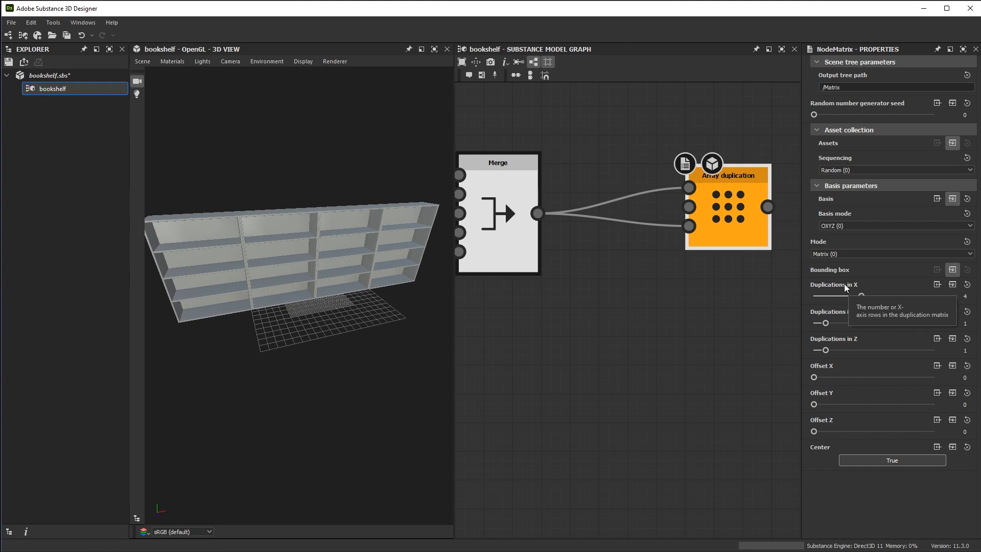
Copy the Duplications in X value of Array duplication to a connected Integer node placed below the Merge node
click(936, 286)
drag(566, 220, 545, 361)
middle_drag(633, 354, 686, 280)
Add the comment "Bookshelf Duplications" to the new Integer node
right_click(582, 268)
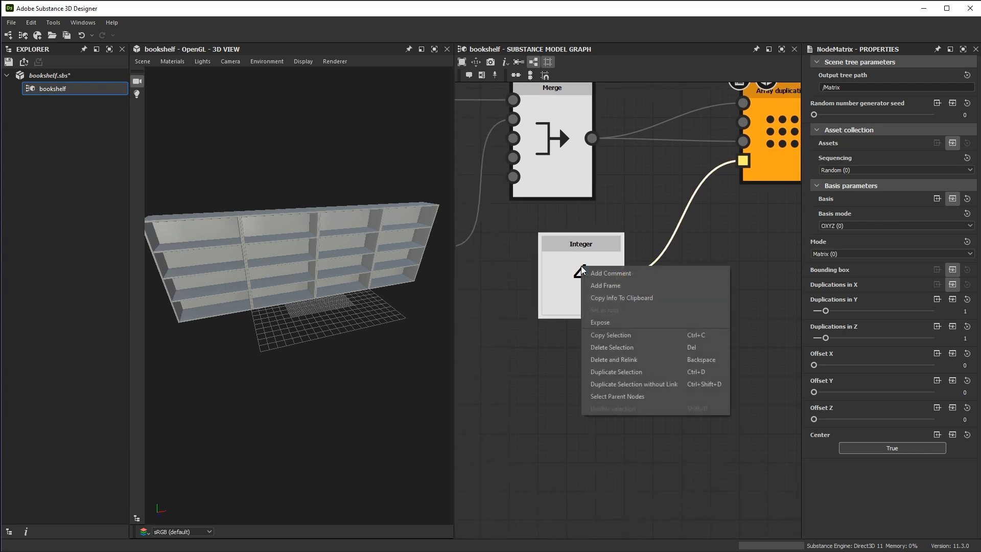
click(611, 273)
drag(868, 95, 800, 101)
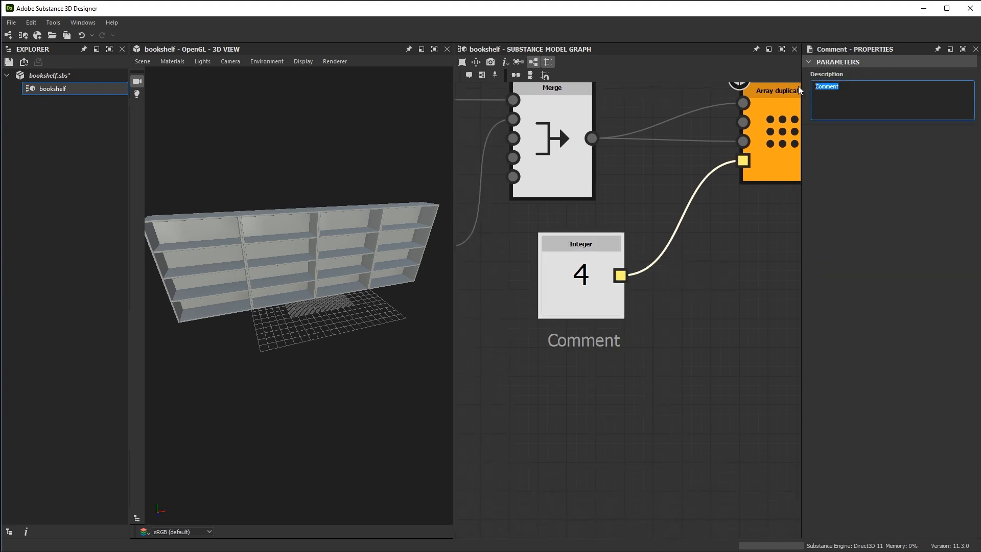
text(Book)
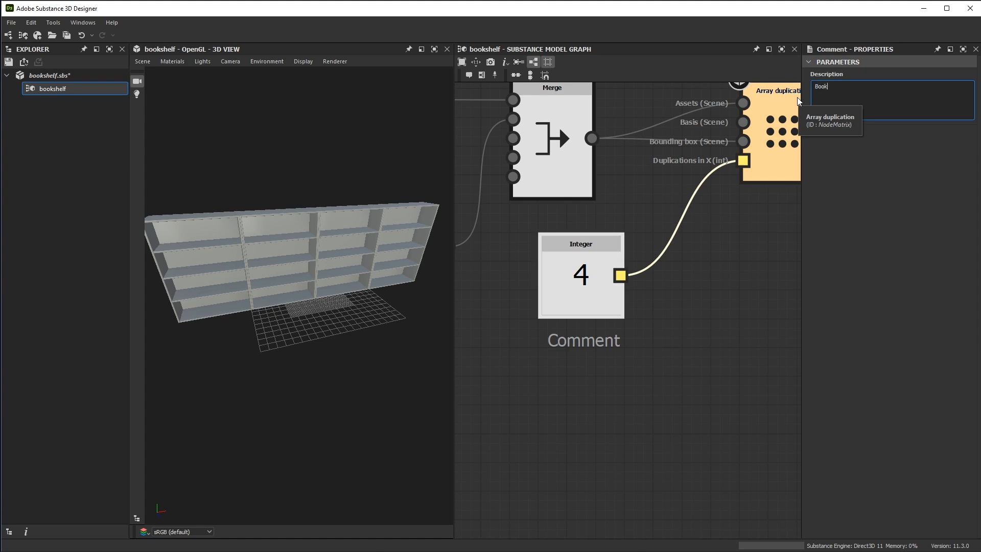
text(shelf Duplications)
scroll(685, 327, down, 3)
Vary the Bookshelf Duplications integer, ending at 4, and inspect the resulting row of shelves
click(627, 292)
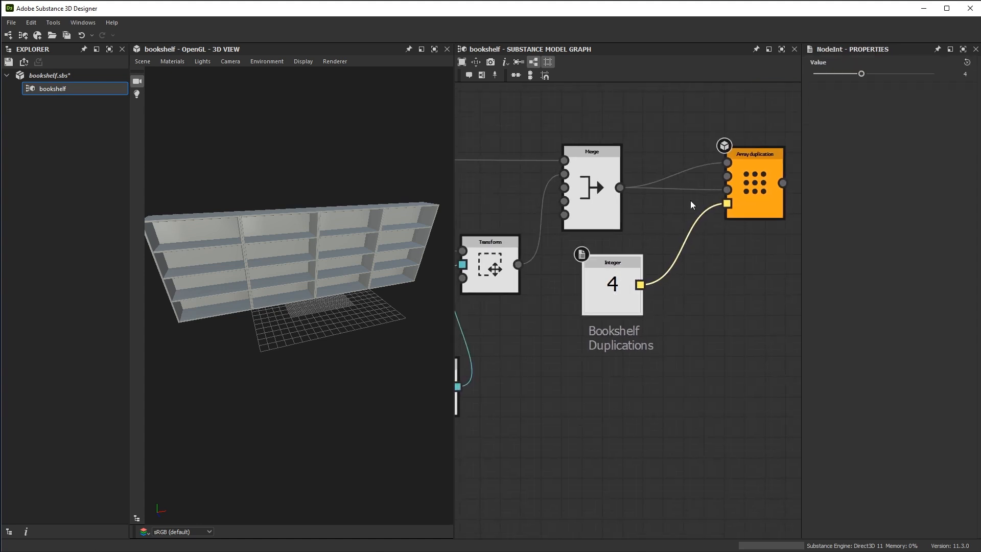
mouse_move(861, 74)
mouse_down()
mouse_move(884, 75)
mouse_move(860, 79)
mouse_up()
mouse_move(394, 251)
middle_down()
mouse_move(423, 262)
mouse_move(388, 263)
middle_up()
right_drag(297, 348, 335, 318)
drag(333, 318, 371, 312)
Set the Shelf Amount integer to 6 to test the shelves' height across the duplicated row
scroll(658, 353, down, 3)
mouse_move(462, 352)
middle_down()
mouse_move(750, 314)
mouse_move(776, 287)
middle_up()
middle_drag(512, 304, 716, 301)
middle_drag(460, 305, 684, 342)
scroll(679, 343, down, 3)
middle_drag(607, 294, 764, 264)
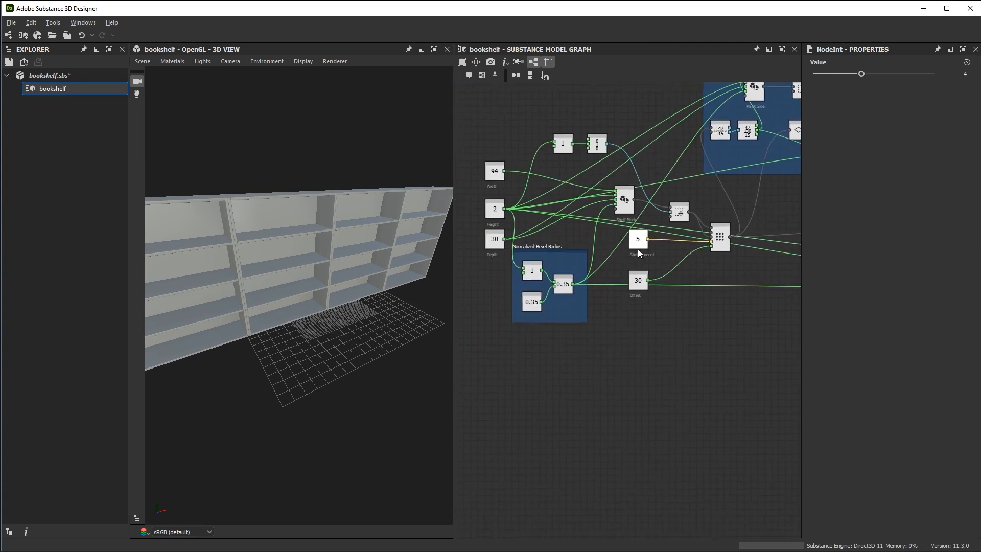
scroll(632, 236, up, 4)
click(629, 294)
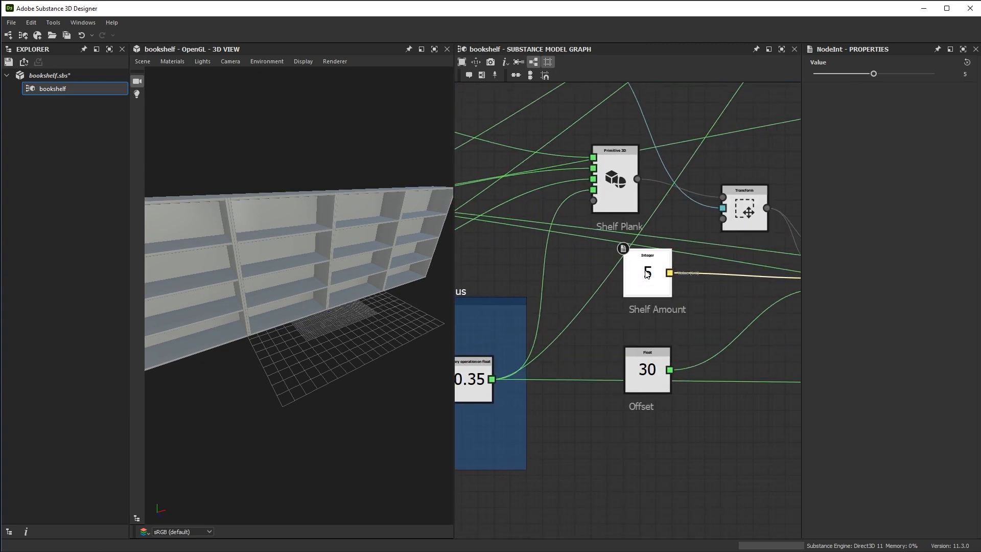
drag(874, 74, 884, 112)
Test the Width float at 35.85 on the duplicated row, and return it to 94
middle_drag(575, 292, 792, 323)
middle_drag(562, 282, 686, 289)
scroll(652, 166, up, 2)
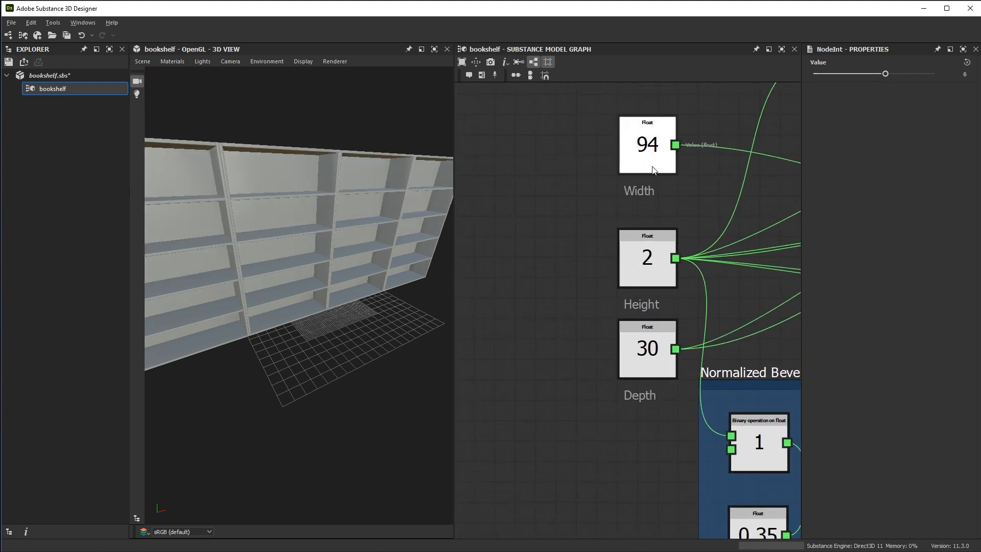
click(652, 170)
drag(872, 73, 836, 84)
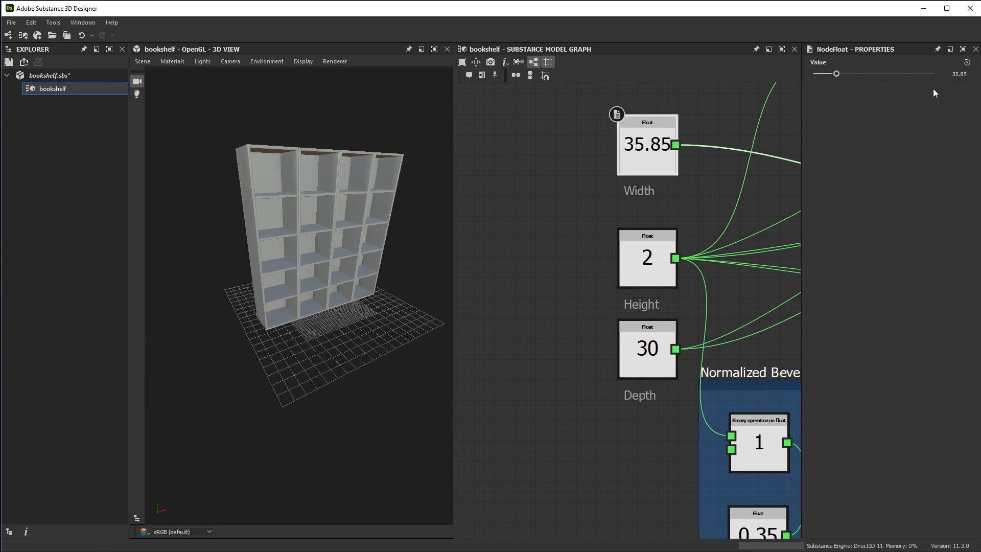
click(959, 74)
text(94)
key(Return)
Set the Bookshelf Duplications integer to 3 and view the resulting row of shelves
scroll(693, 354, down, 4)
middle_drag(772, 317, 427, 267)
middle_drag(773, 266, 519, 238)
middle_drag(704, 294, 526, 253)
middle_drag(608, 262, 605, 233)
alt+right_drag(605, 233, 712, 281)
click(702, 239)
double_click(969, 74)
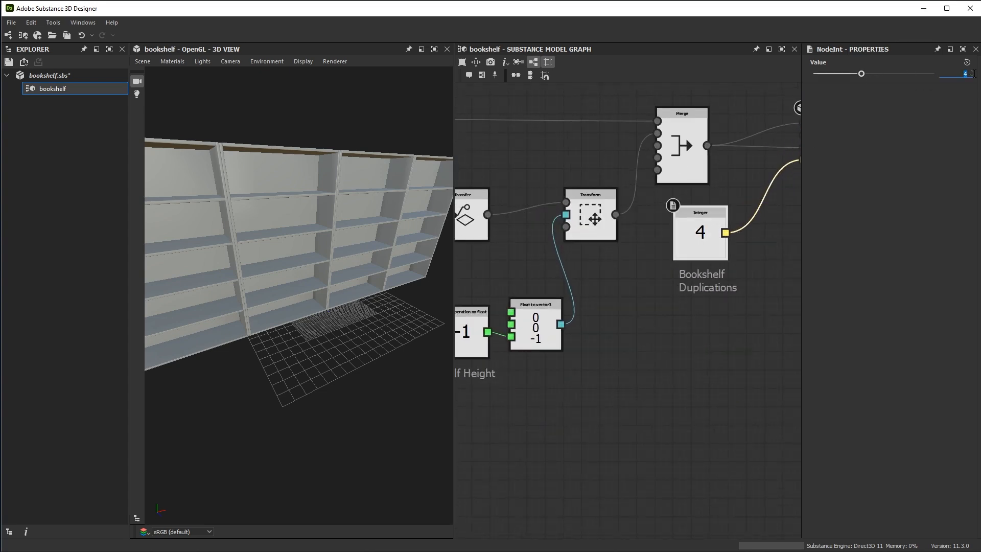
text(3)
key(Return)
drag(276, 245, 302, 296)
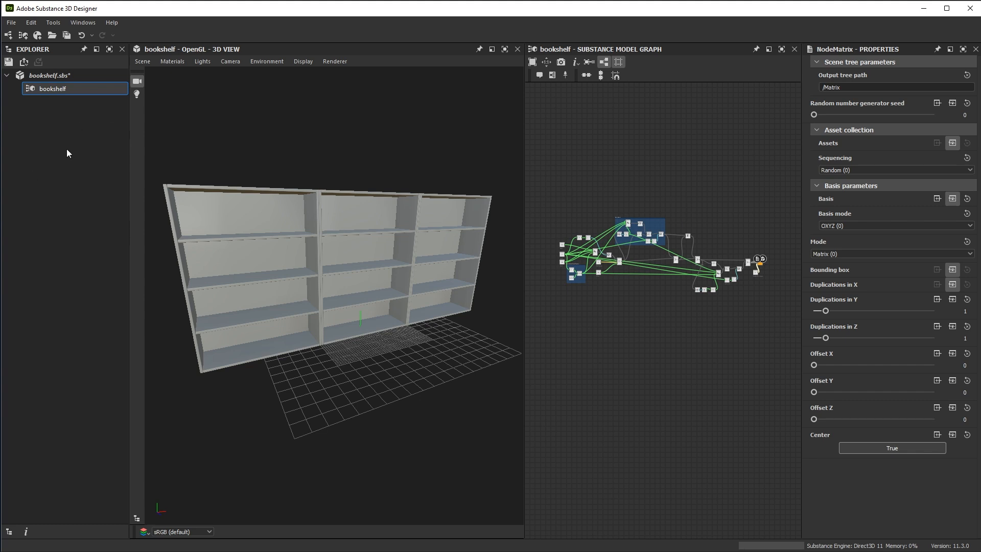
Open wood_mahogany.sbs, apply its wood material to the bookshelf, and view the textured shelves from several angles
click(10, 23)
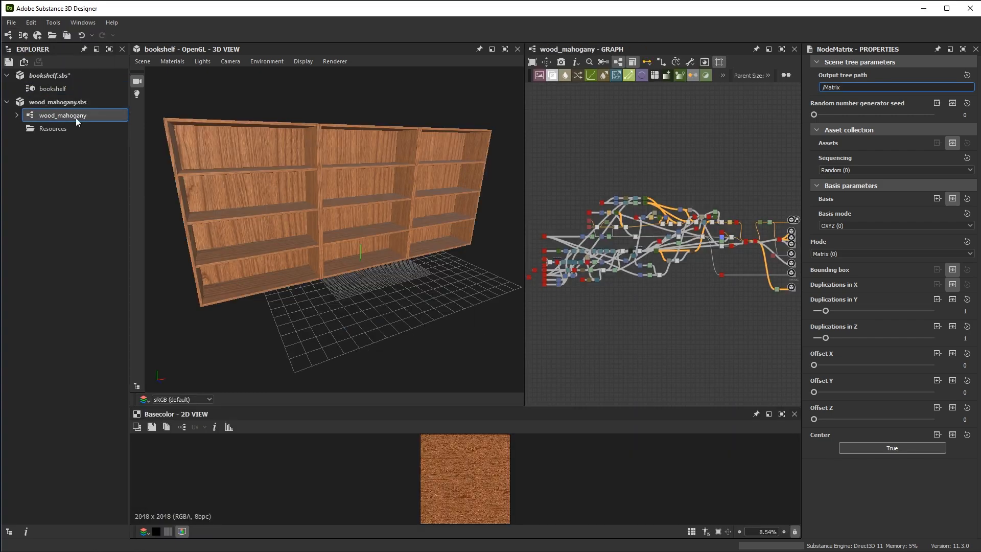
drag(377, 187, 359, 239)
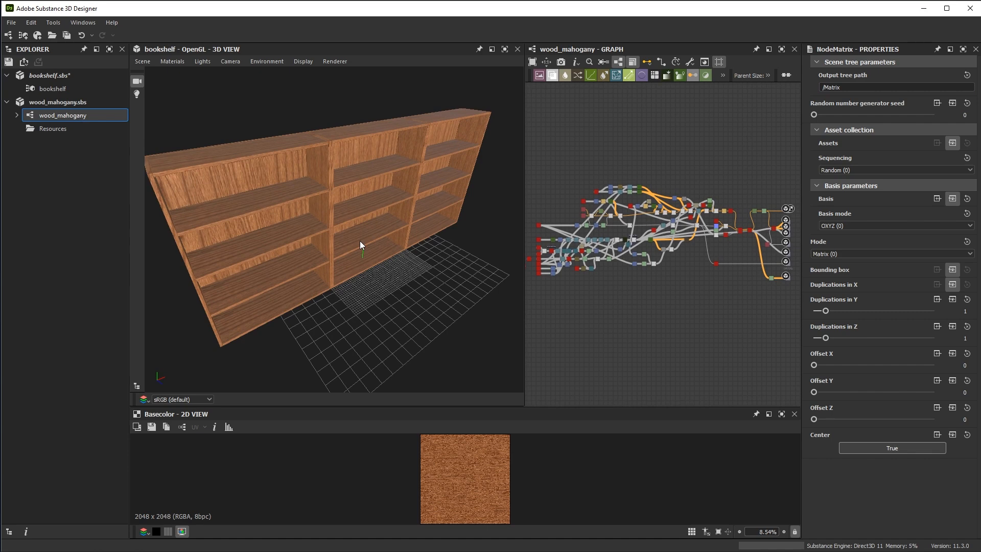
drag(359, 240, 427, 241)
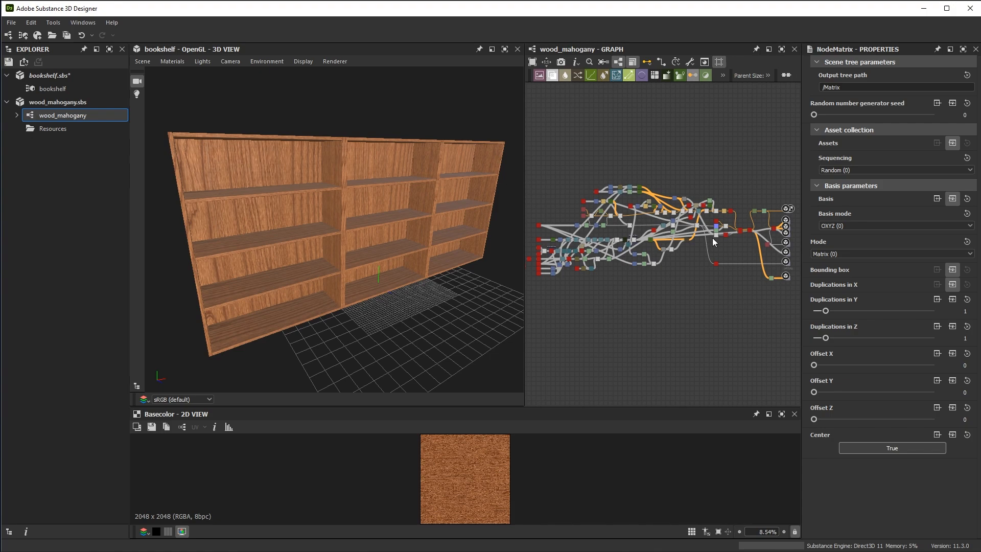
Dock the wood_mahogany graph beneath the 3D view, beside the 2D view, and enlarge that lower area
scroll(722, 245, up, 4)
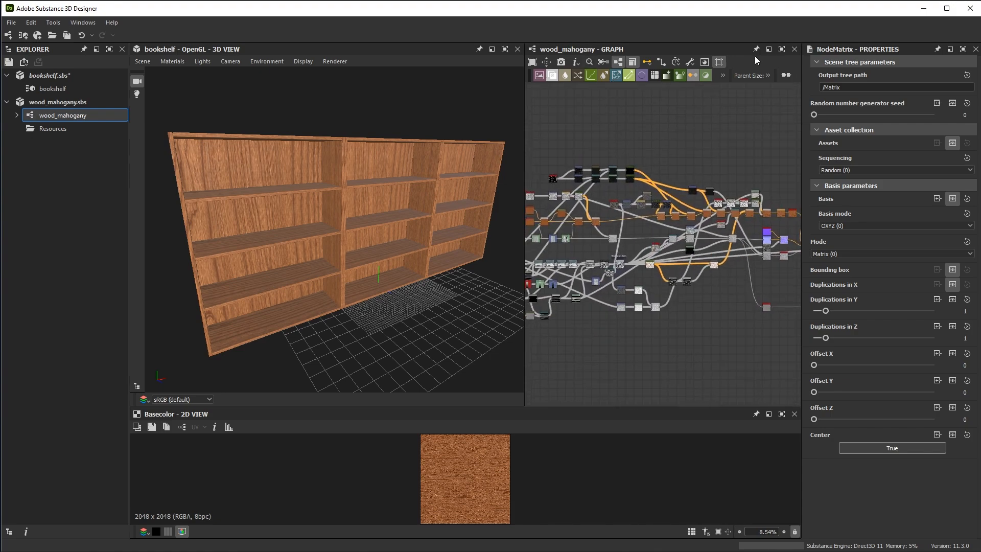
drag(596, 49, 218, 461)
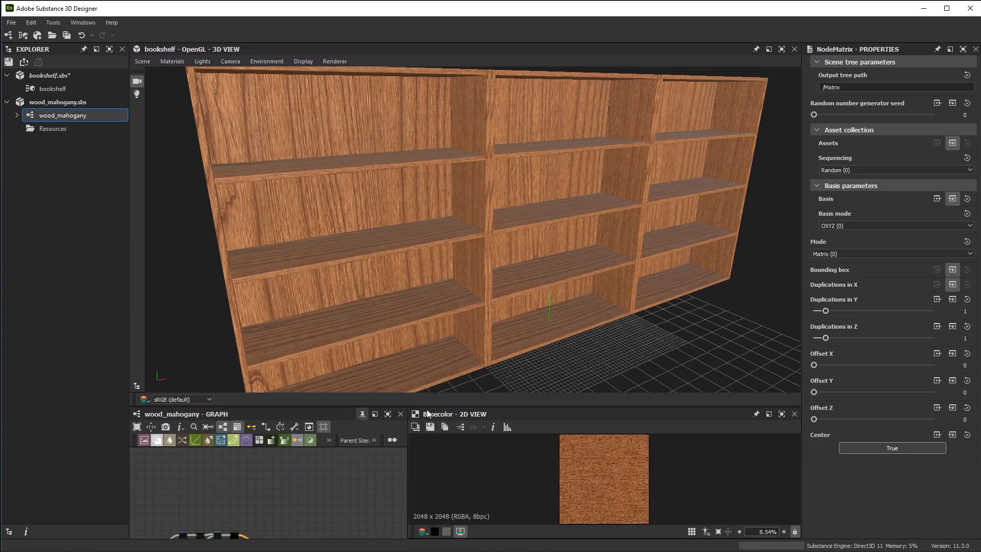
drag(427, 406, 427, 330)
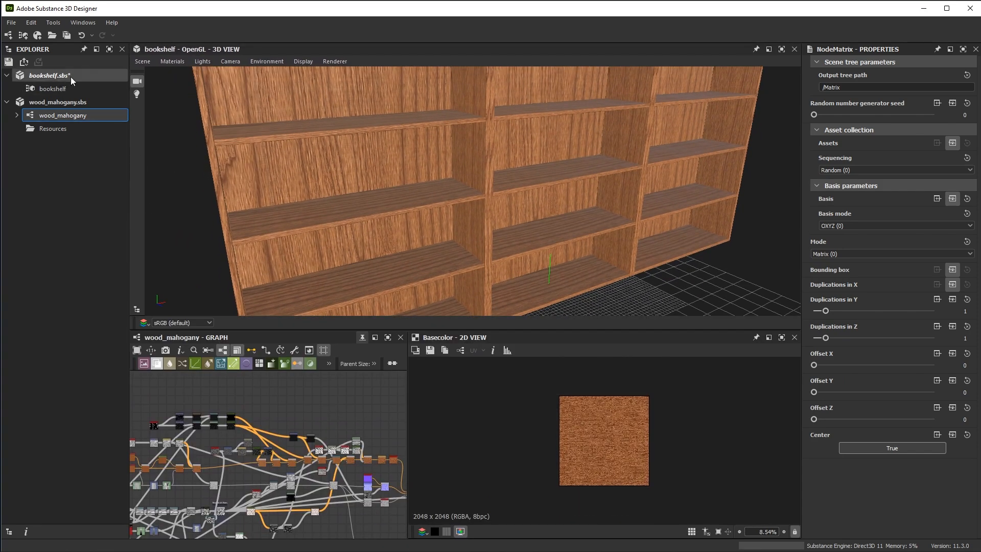
Reopen the bookshelf graph, dock it beside the 3D view above the wood graph, and widen both graph areas
click(53, 89)
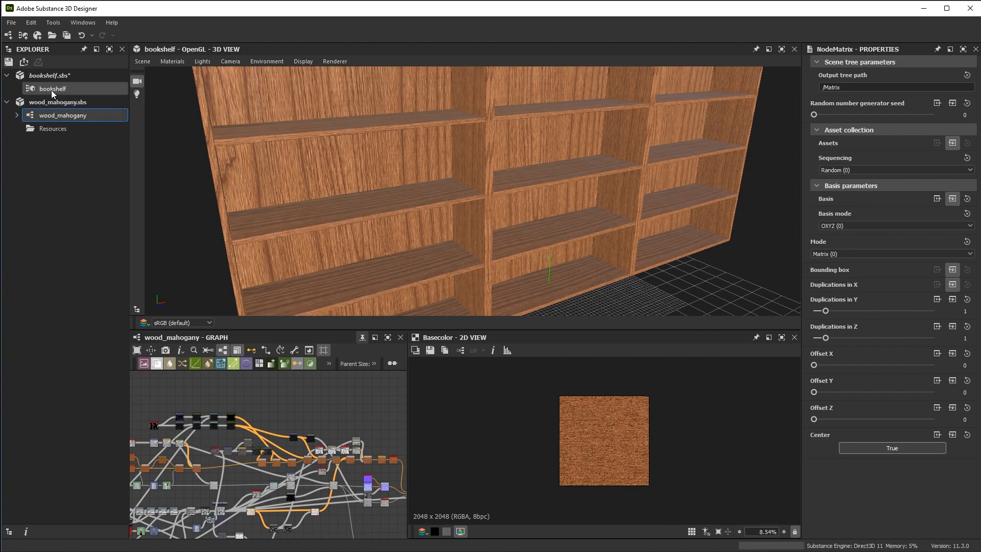
double_click(53, 92)
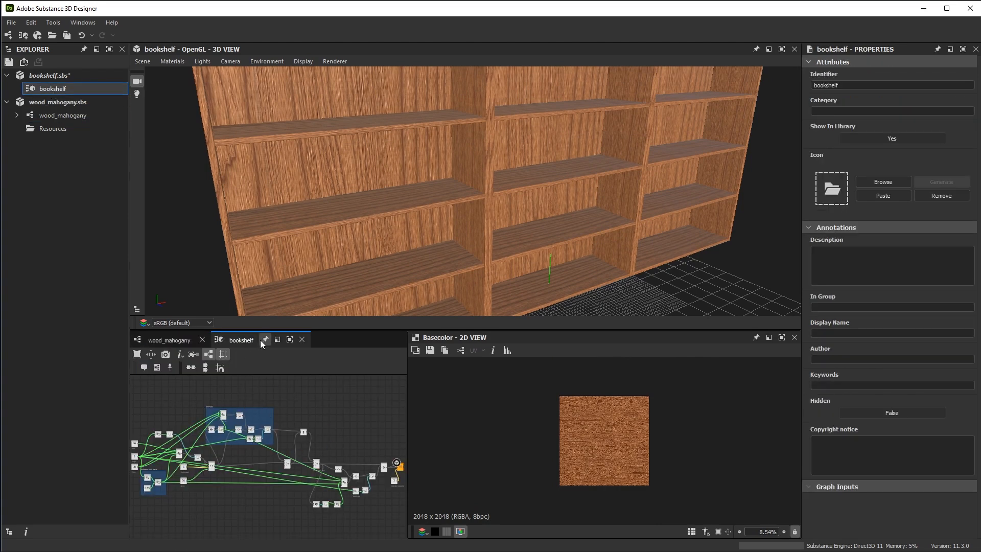
drag(251, 343, 219, 162)
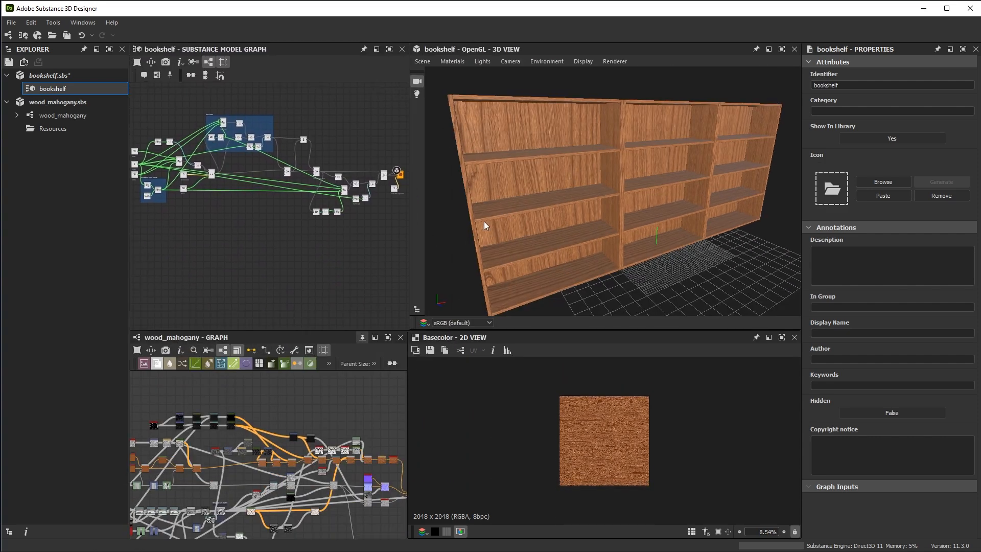
drag(408, 225, 471, 224)
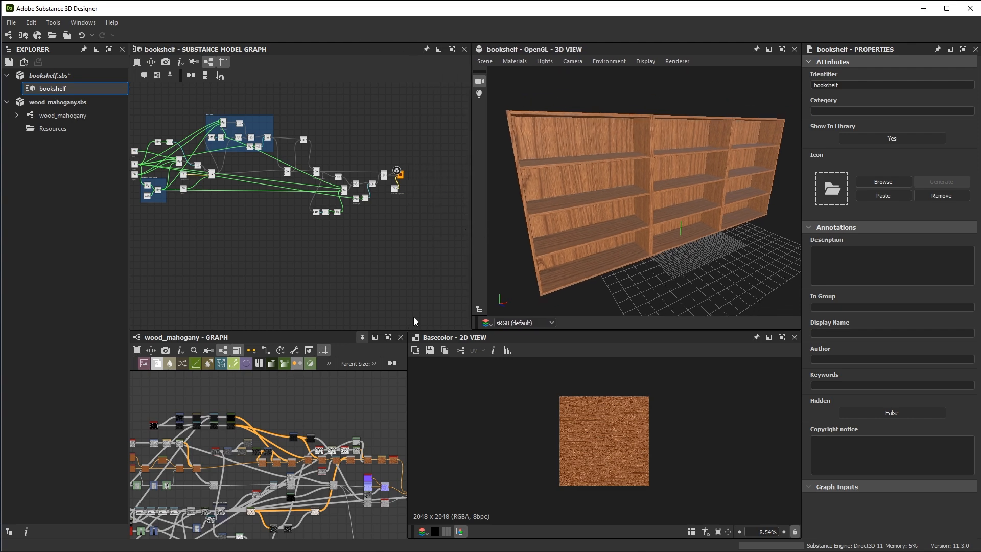
drag(407, 377, 471, 383)
scroll(323, 472, down, 2)
middle_drag(321, 473, 337, 424)
scroll(356, 463, down, 2)
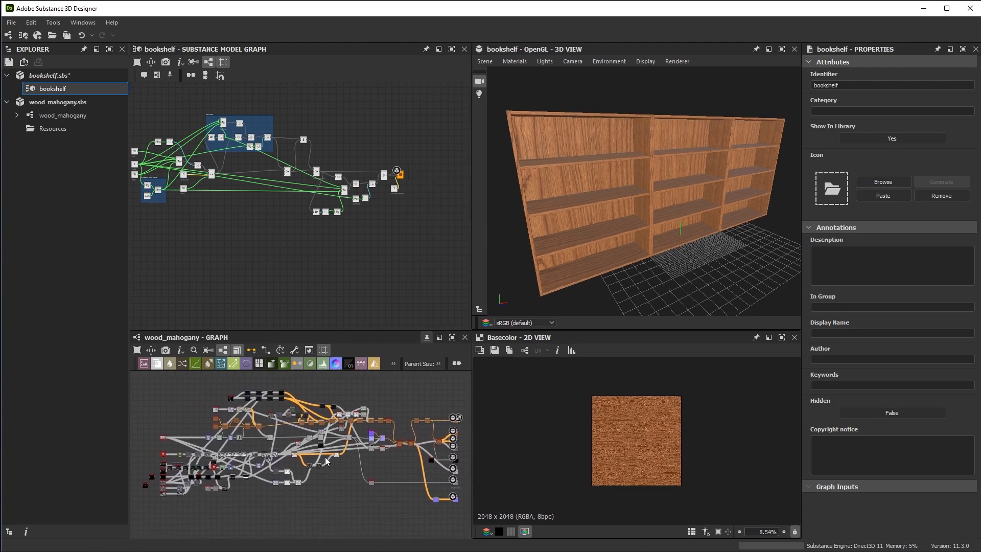
Examine the bookshelf graph, the Basecolor texture and how the wood grain repeats across the planks and shelves
scroll(313, 191, up, 3)
scroll(309, 211, up, 4)
middle_drag(309, 215, 399, 259)
scroll(398, 258, down, 3)
middle_drag(360, 234, 337, 213)
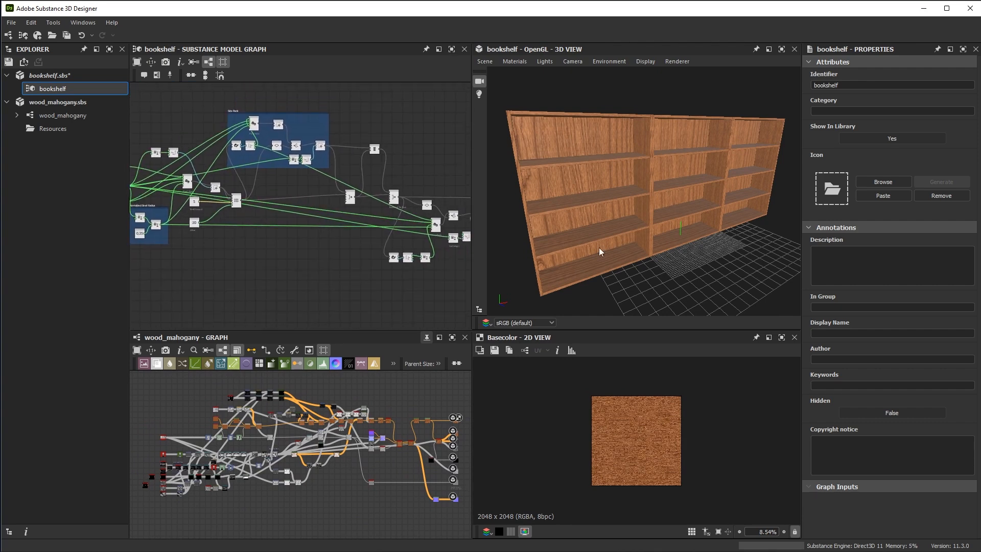
drag(687, 189, 689, 194)
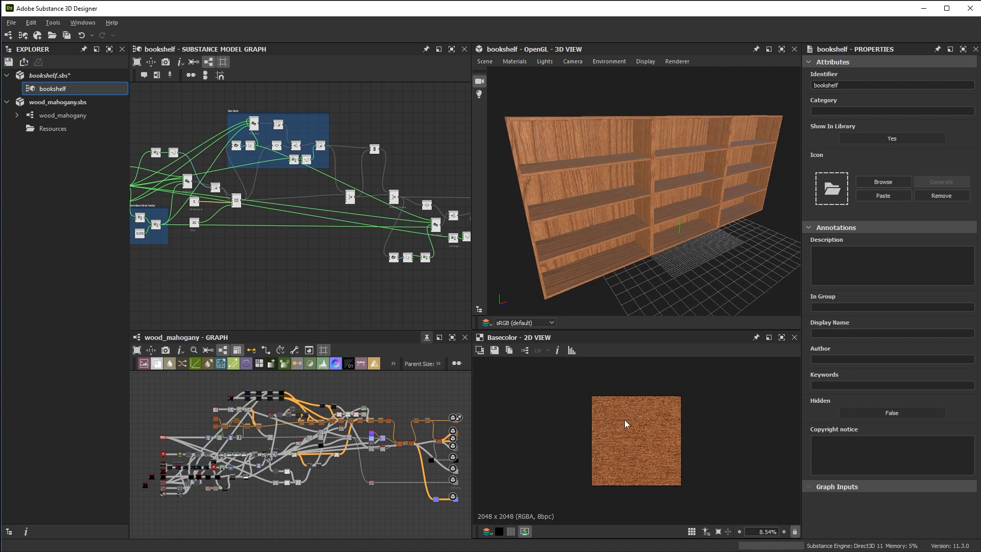
scroll(626, 422, up, 3)
scroll(642, 454, up, 1)
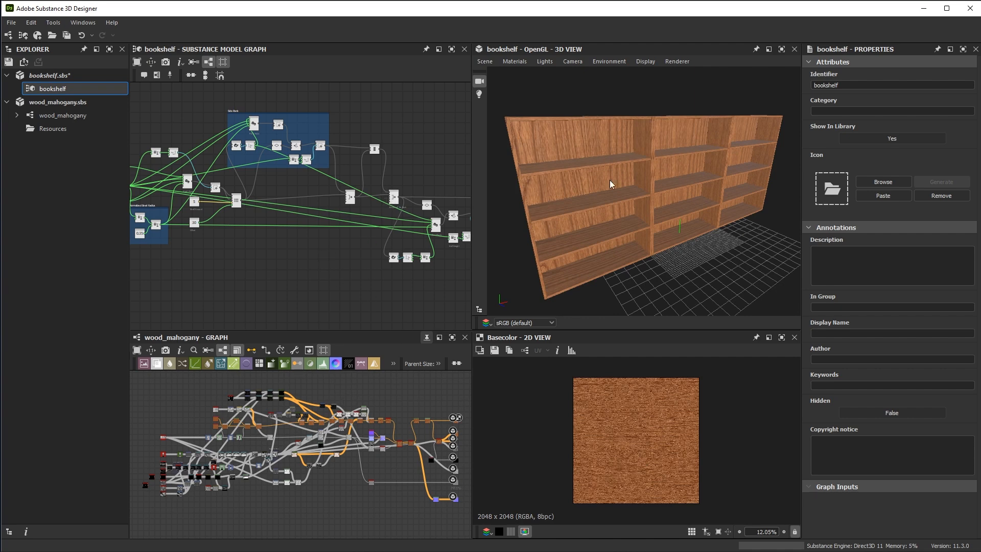
drag(672, 173, 707, 192)
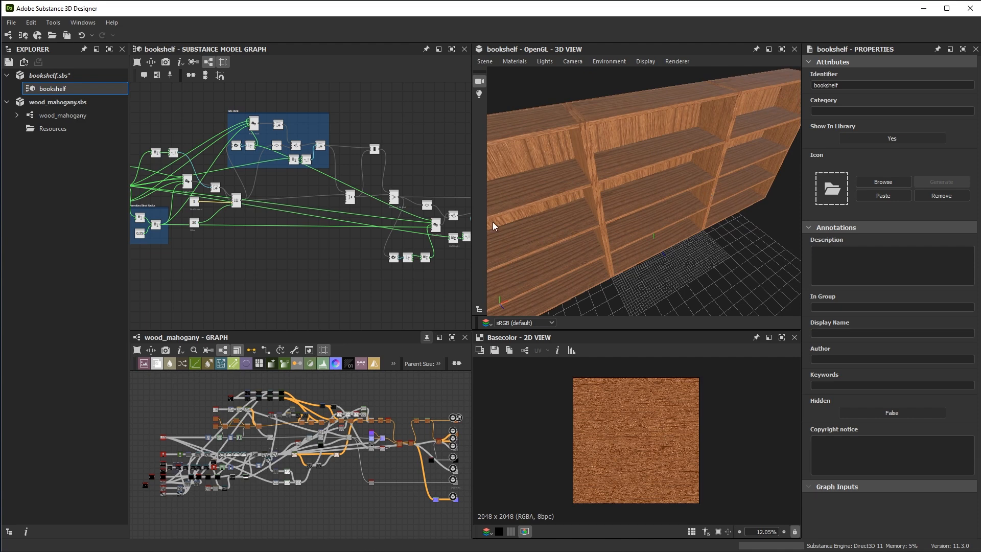
Add an Expand group instances node after the Array duplication node at the end of the bookshelf graph
middle_drag(419, 249, 274, 231)
scroll(357, 202, up, 6)
middle_drag(409, 215, 348, 225)
drag(380, 168, 432, 169)
middle_drag(432, 221, 357, 219)
drag(573, 217, 647, 220)
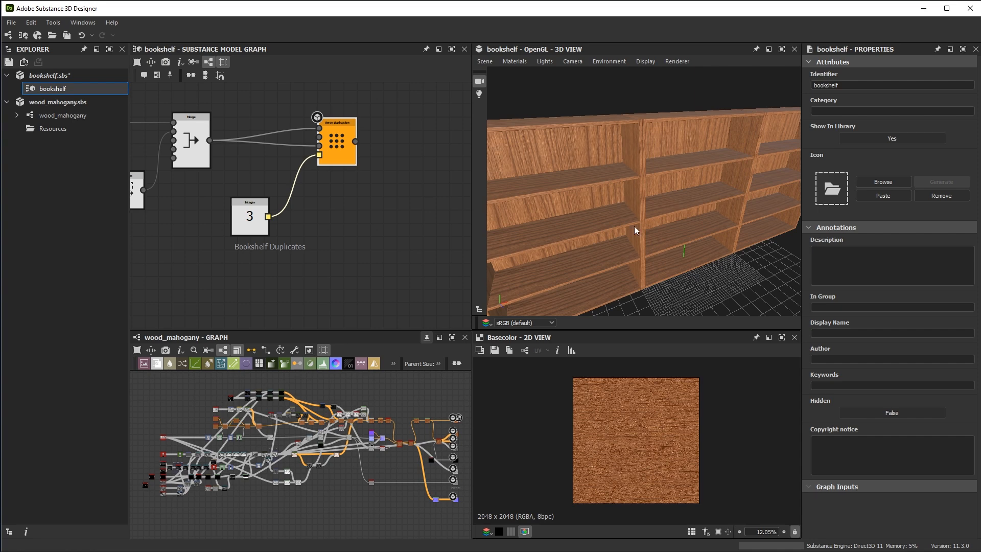
middle_drag(434, 203, 388, 193)
scroll(382, 192, up, 1)
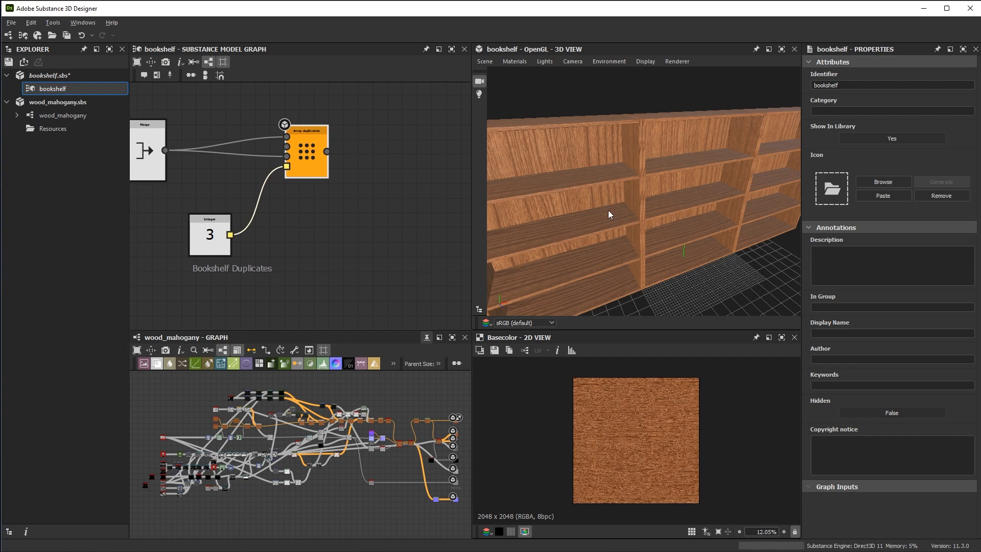
drag(609, 210, 641, 242)
alt+middle_drag(378, 192, 385, 200)
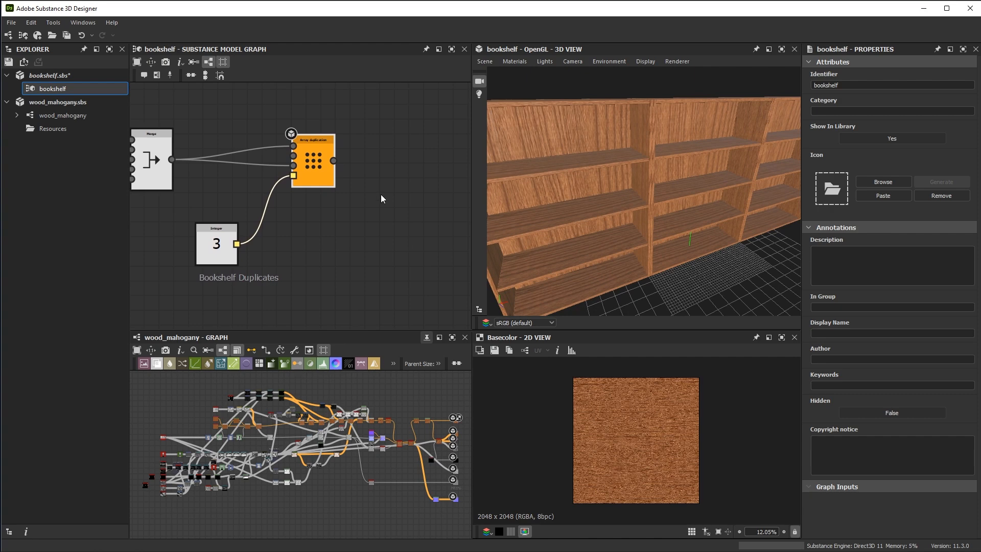
key(space)
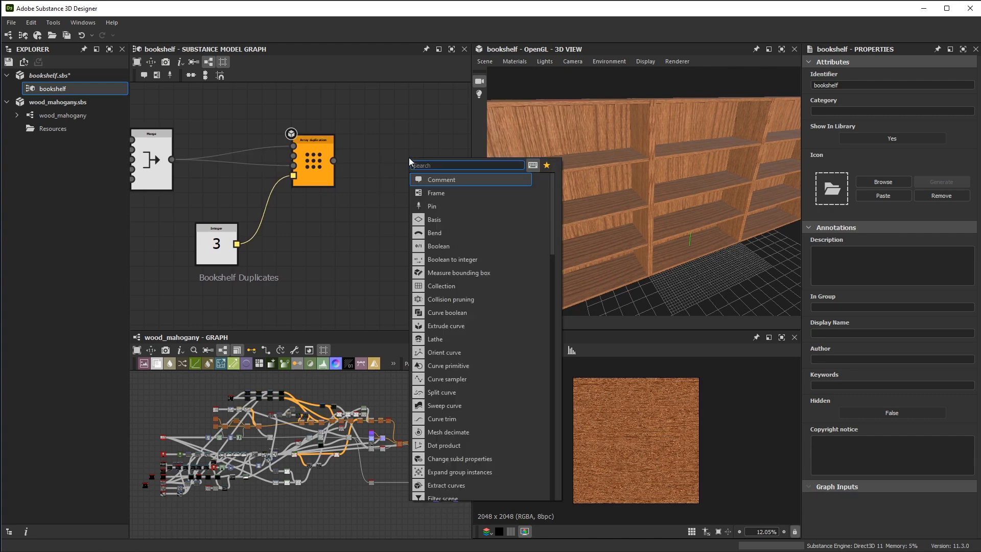
text(exp)
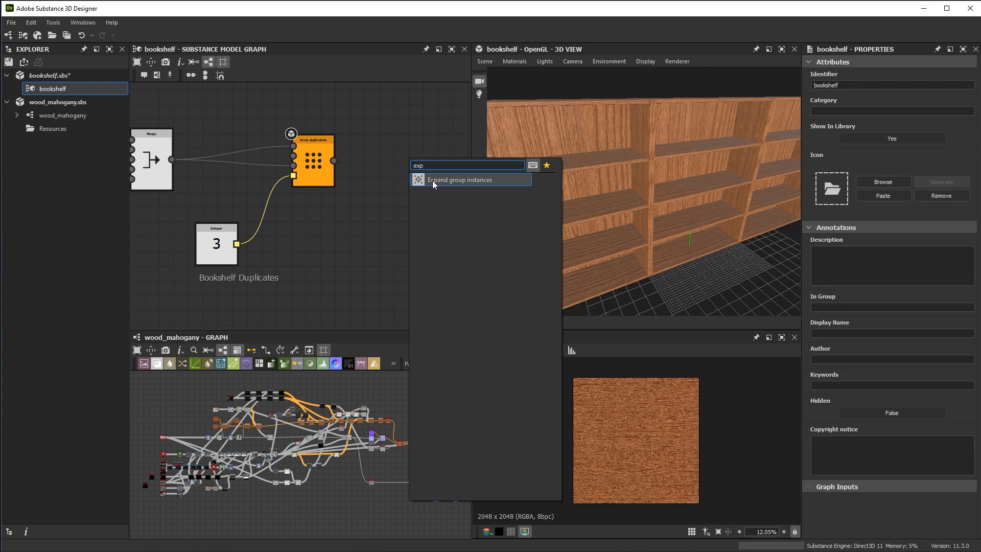
click(459, 179)
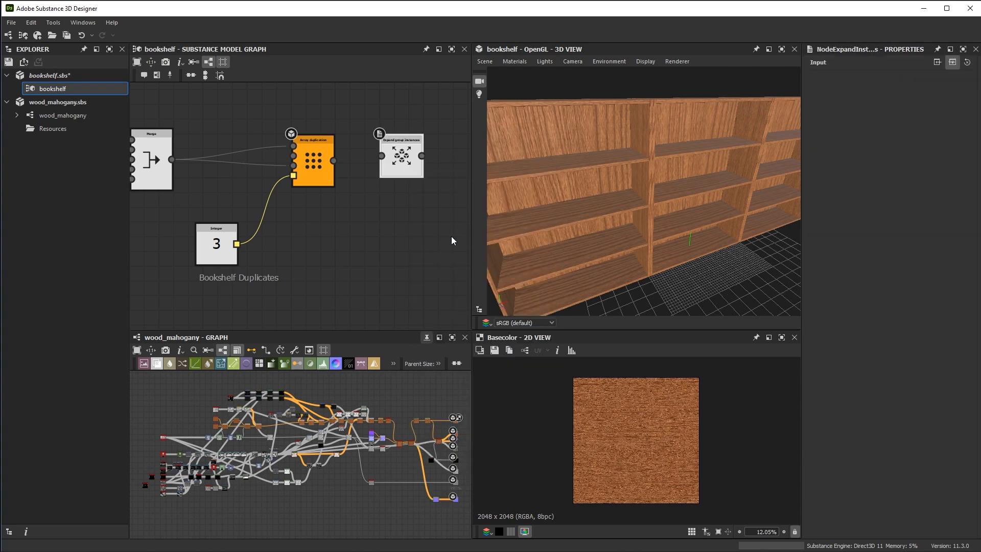
middle_drag(379, 202, 374, 205)
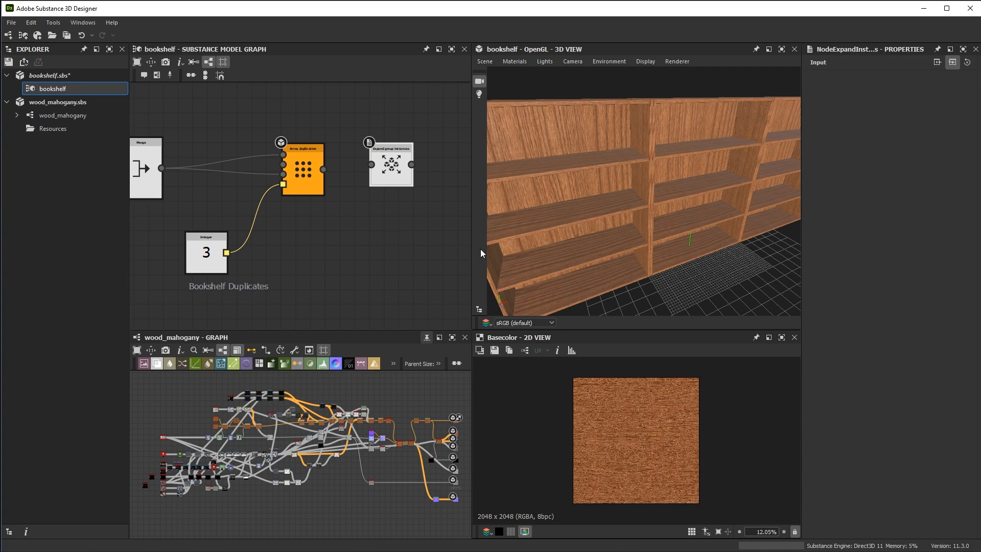
Show the scene browser and examine how the duplicated BookShelf element and its planks are instanced
click(478, 310)
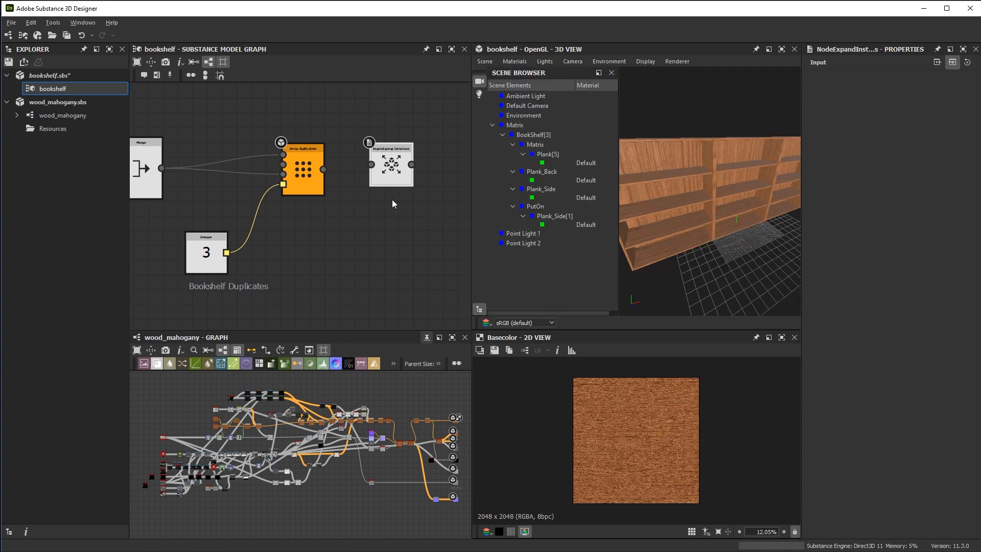
middle_drag(392, 199, 367, 201)
click(507, 135)
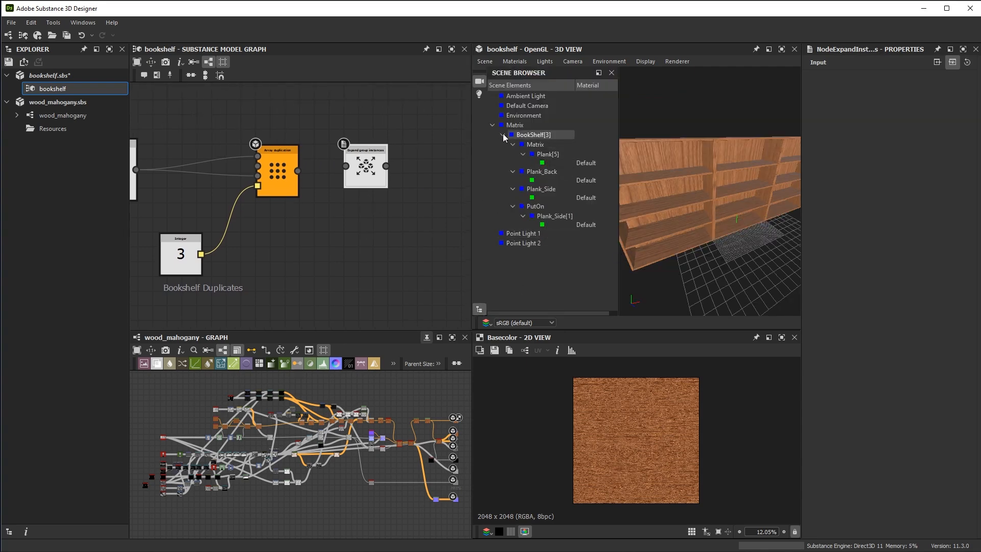
Feed Array duplication into Expand group instances, display its output, and check the expanded elements in the scene browser before closing it
scroll(313, 166, up, 2)
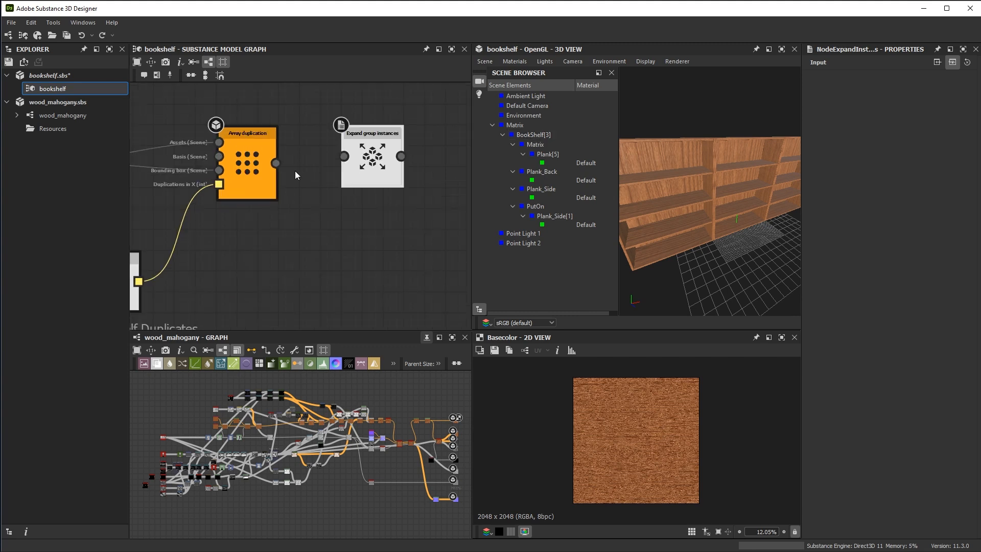
drag(275, 163, 344, 157)
click(376, 168)
scroll(549, 153, down, 2)
scroll(553, 148, down, 5)
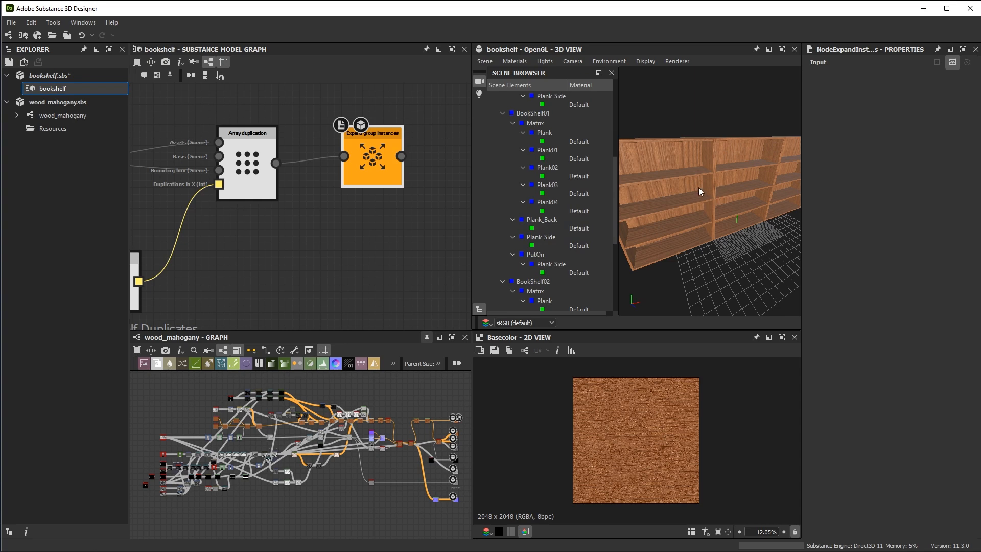
click(478, 309)
Add a Jitter UV node after the Expand group instances node
middle_drag(431, 198, 366, 209)
drag(313, 183, 293, 183)
click(394, 169)
key(space)
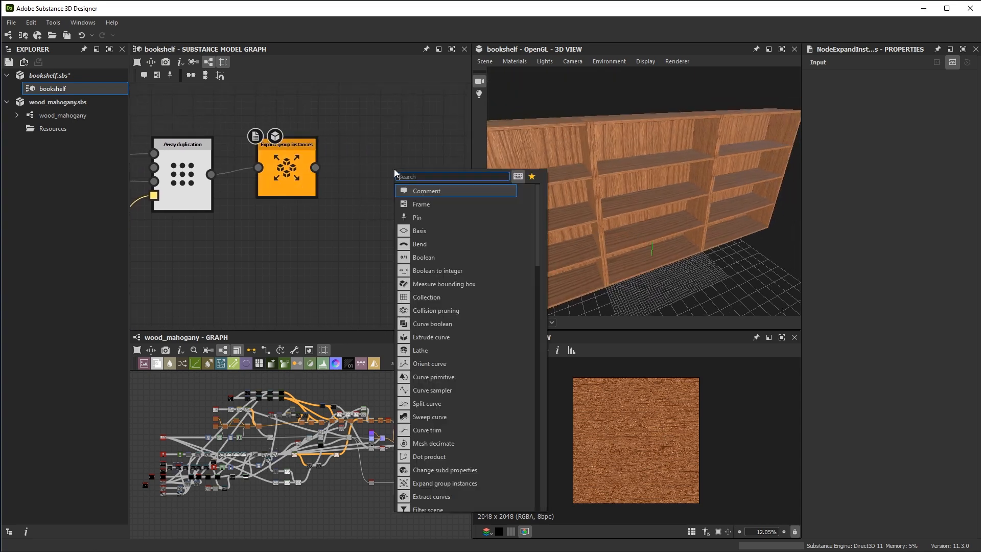
text(uv)
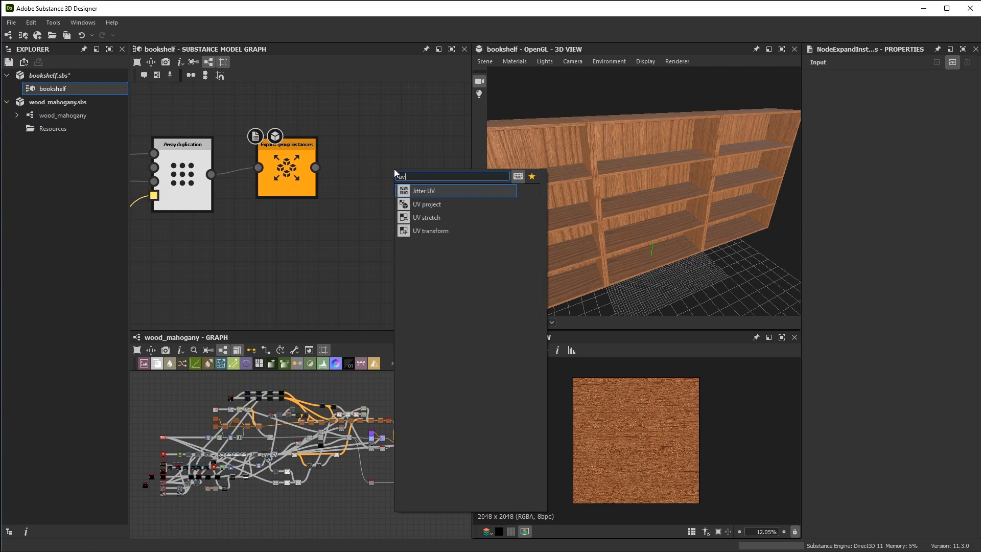
click(425, 193)
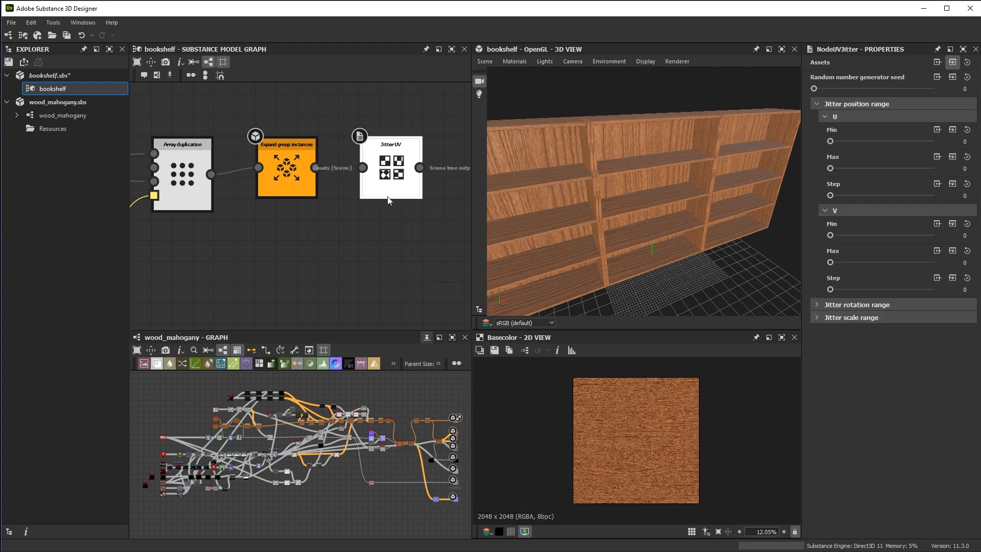
Connect the Expand group instances output to Jitter UV's Assets input and display Jitter UV in the 3D view
scroll(334, 194, up, 1)
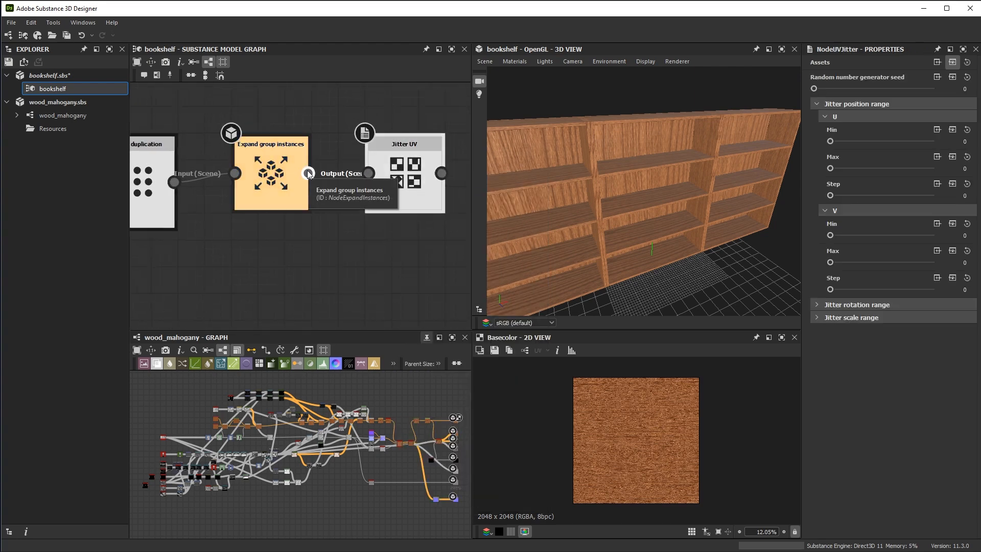
drag(308, 173, 368, 174)
middle_drag(400, 238, 350, 248)
double_click(364, 198)
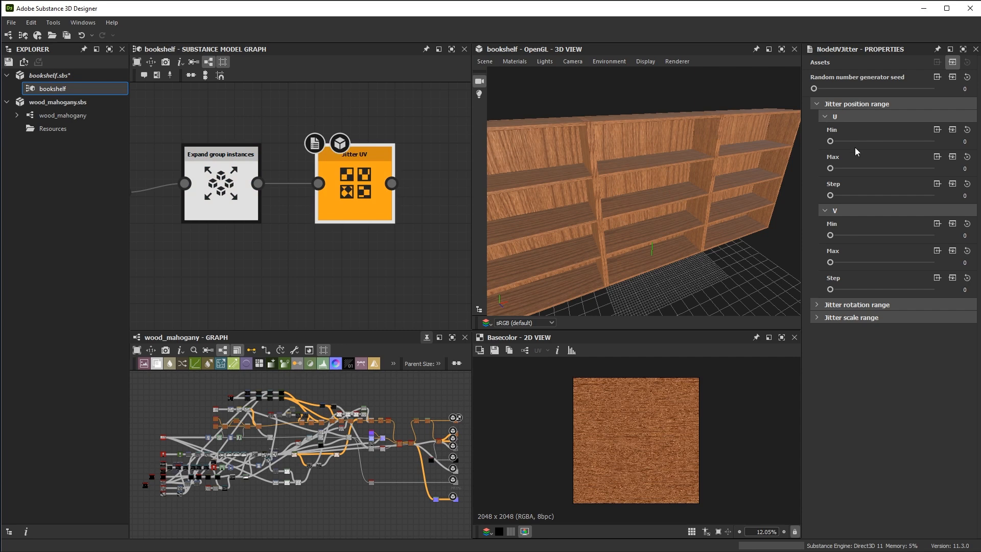
Set the Jitter UV position range in U to Min -1 and Max 1, and view the varied wood grain
click(963, 141)
key(Tab)
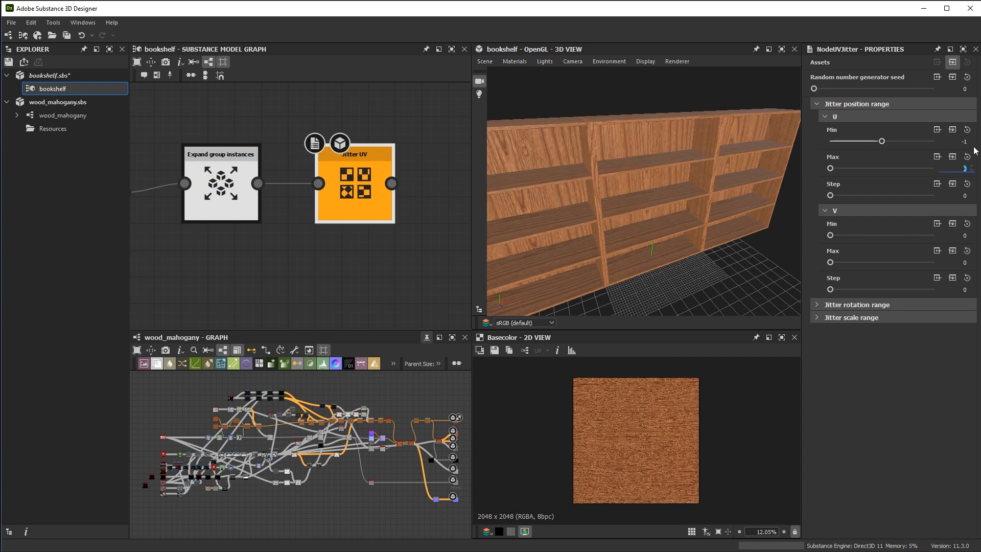
key(Tab)
alt+drag(743, 157, 707, 182)
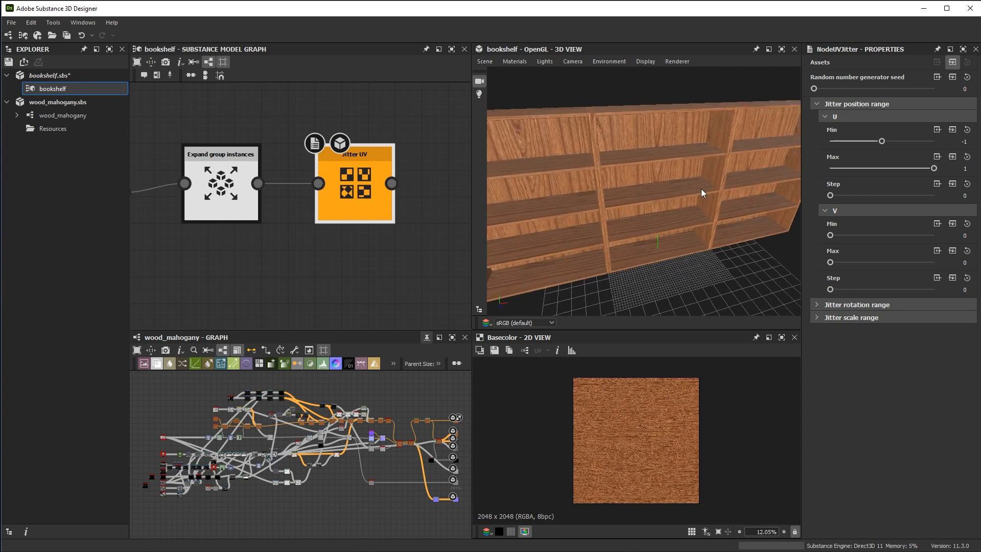
Set the Jitter UV position range in V to Min -1 and Max 1, and inspect the planks' wood grain
click(966, 236)
text(-1)
key(Tab)
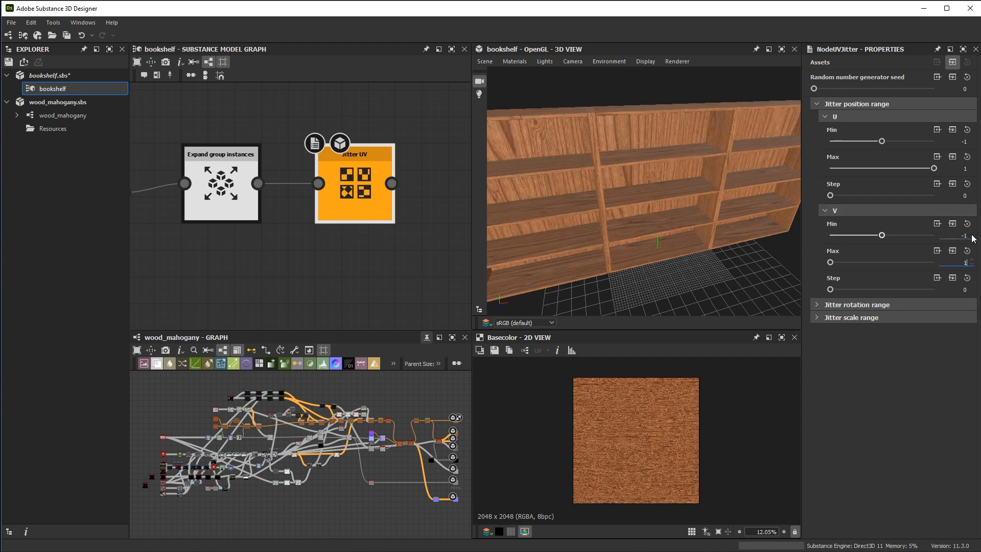
key(Return)
drag(687, 214, 710, 265)
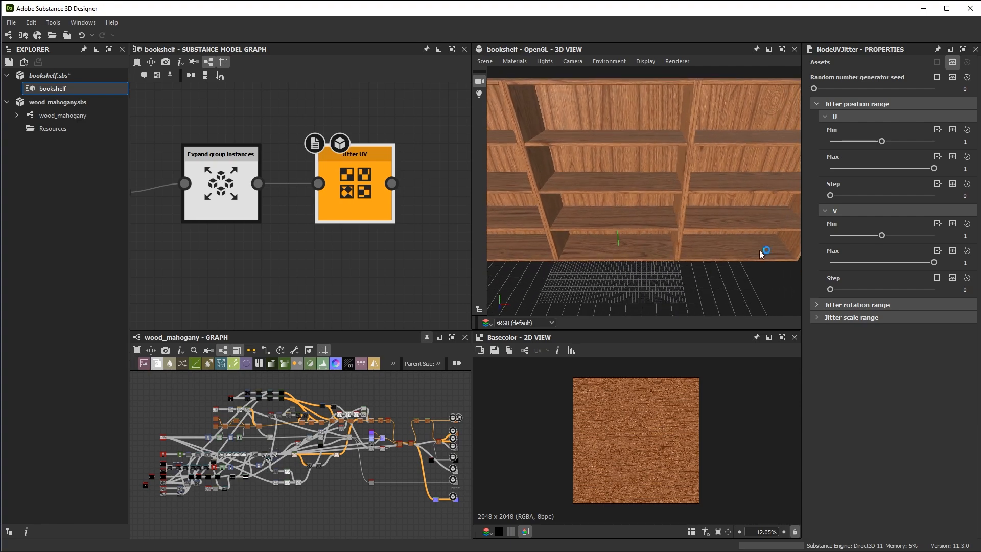
drag(694, 177, 686, 136)
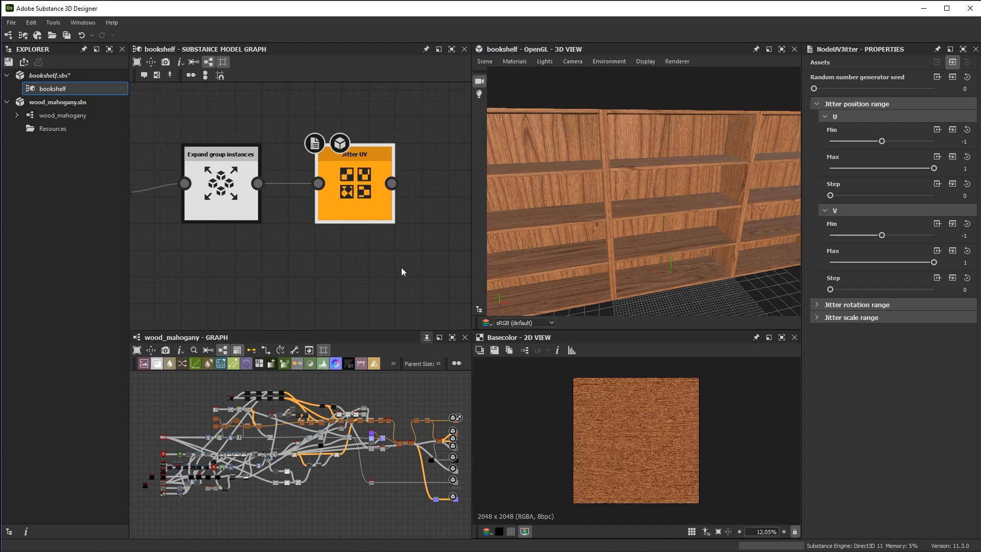
Display the final Merge node, placed before the Array duplication, in the 3D view and inspect the single bookshelf
scroll(400, 268, down, 3)
middle_drag(188, 308, 410, 197)
middle_drag(245, 272, 407, 250)
scroll(415, 263, down, 3)
middle_drag(365, 222, 328, 204)
scroll(325, 204, down, 2)
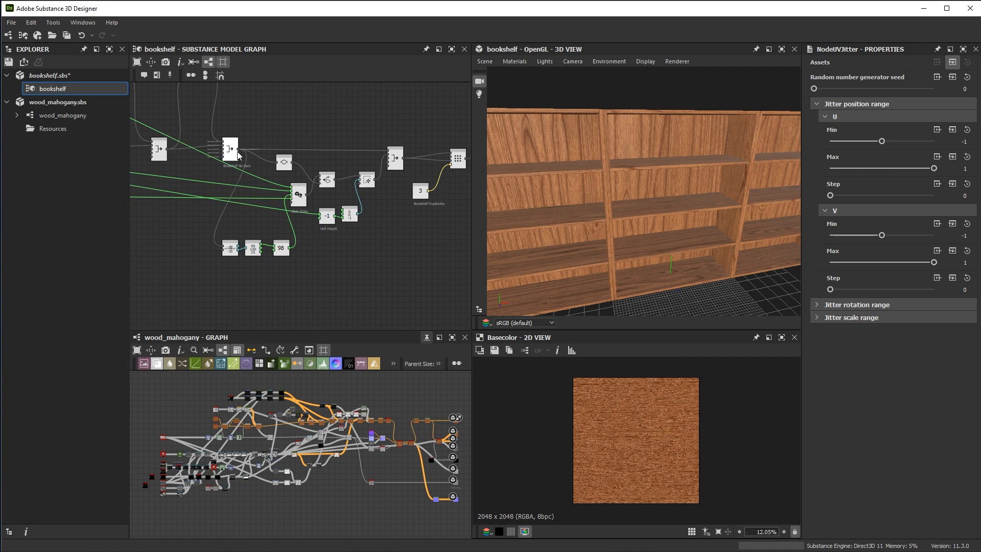
double_click(230, 148)
drag(653, 223, 696, 221)
middle_drag(405, 190, 395, 189)
click(388, 160)
drag(682, 158, 721, 139)
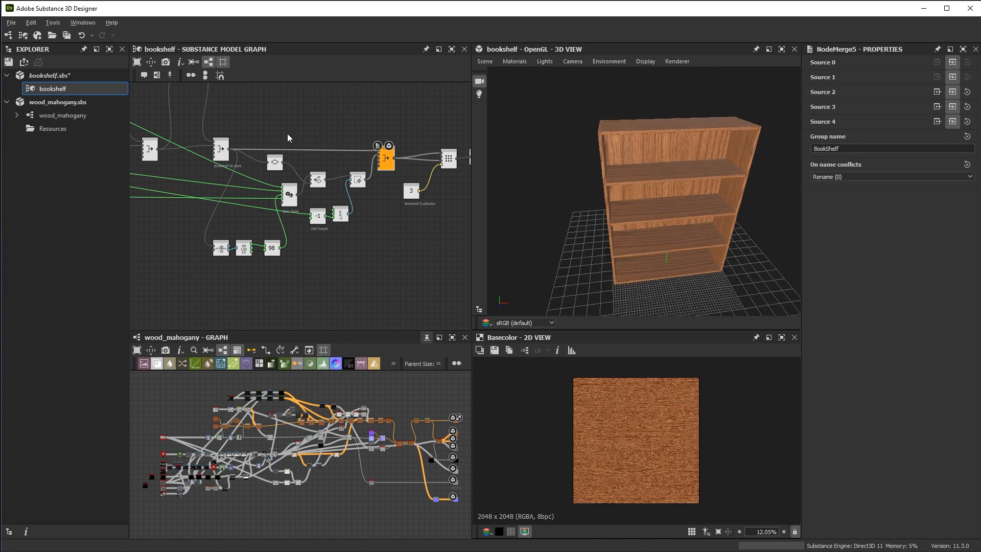
Add the comment "Bookshelf Back" to the final Merge node
scroll(391, 195, up, 5)
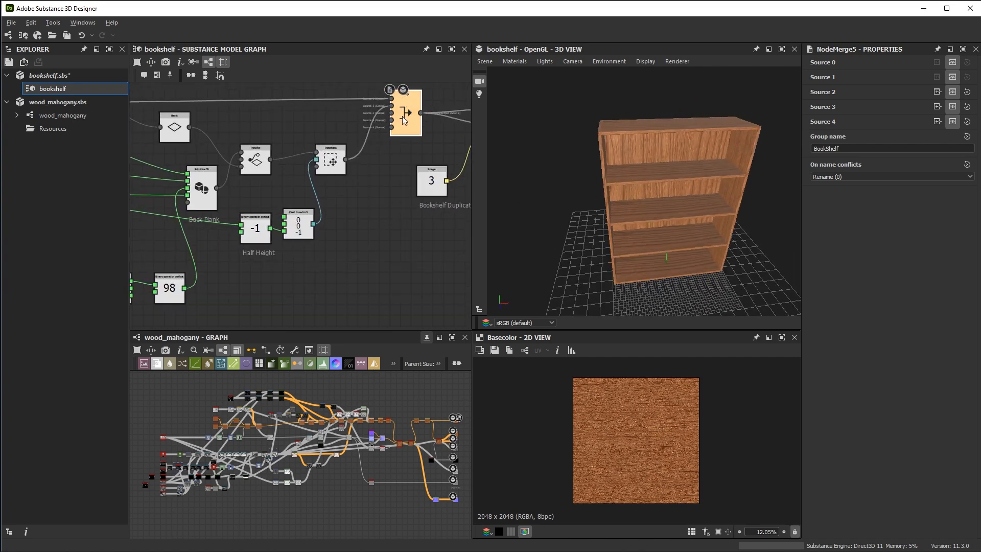
scroll(402, 116, up, 2)
right_click(373, 142)
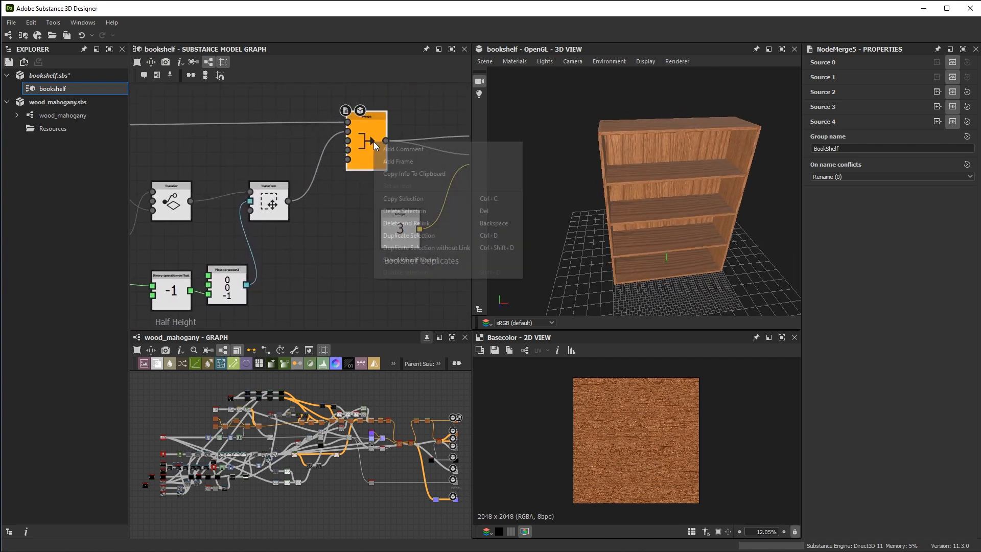
click(405, 149)
text(Bookshelf Back)
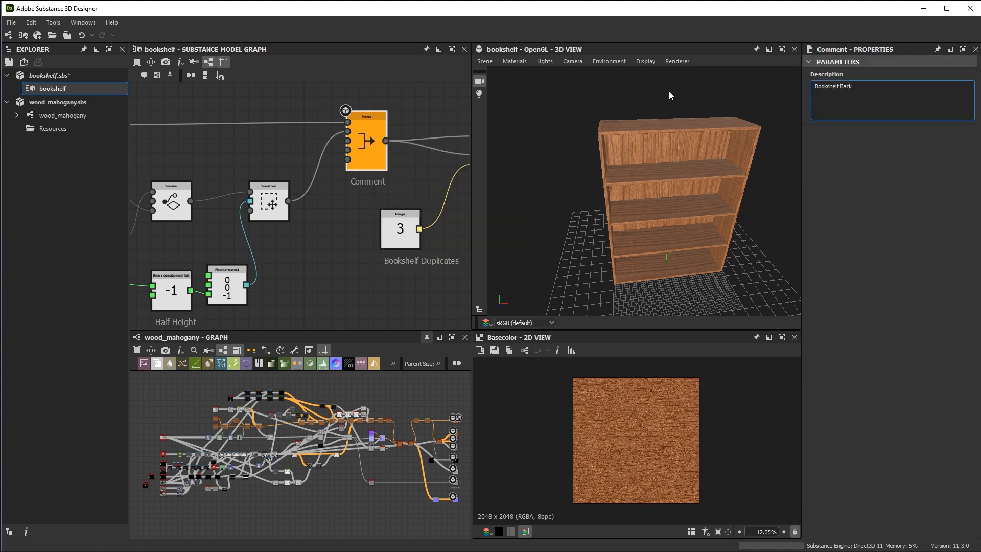
click(357, 190)
Move the three nodes that compute the back plank's width closer beneath the Back Plank primitive node
scroll(330, 247, down, 2)
middle_drag(255, 217, 457, 198)
middle_drag(366, 223, 202, 208)
middle_drag(329, 246, 418, 199)
scroll(396, 210, down, 2)
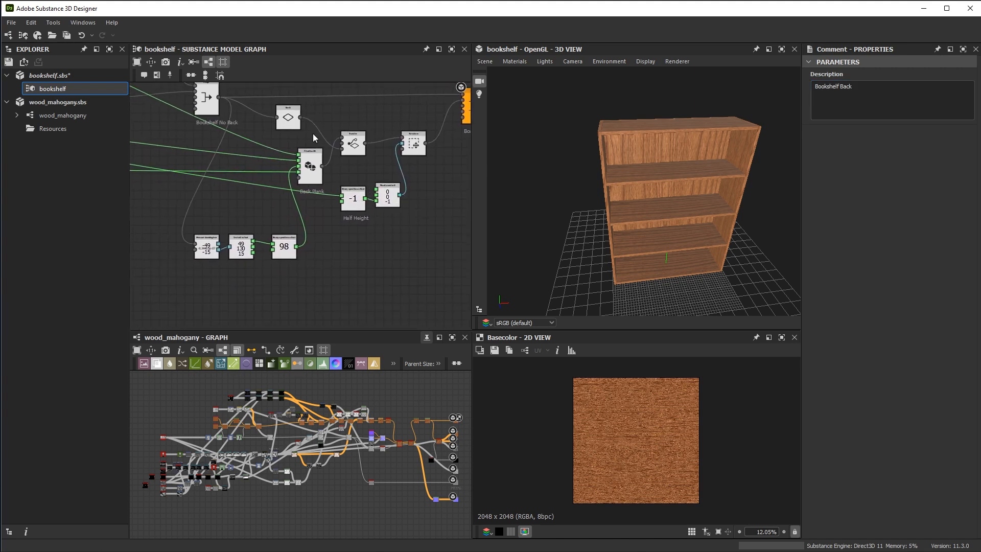
drag(293, 121, 292, 130)
scroll(330, 166, down, 2)
drag(221, 257, 296, 227)
drag(293, 228, 300, 208)
middle_drag(292, 188, 294, 196)
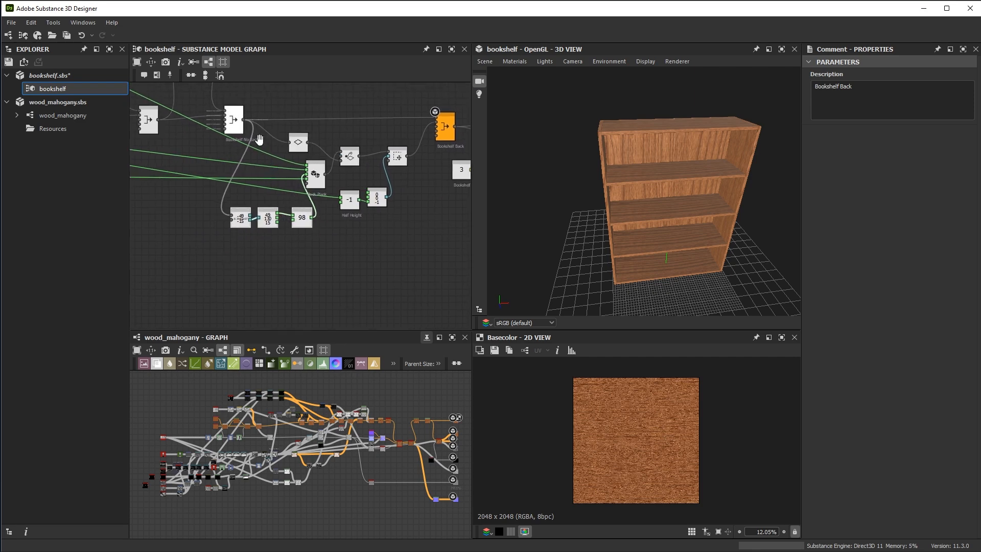
Shift the whole group of back plank nodes down, clear of the Bookshelf No Back merge
drag(260, 139, 397, 238)
drag(378, 199, 393, 223)
drag(240, 217, 253, 231)
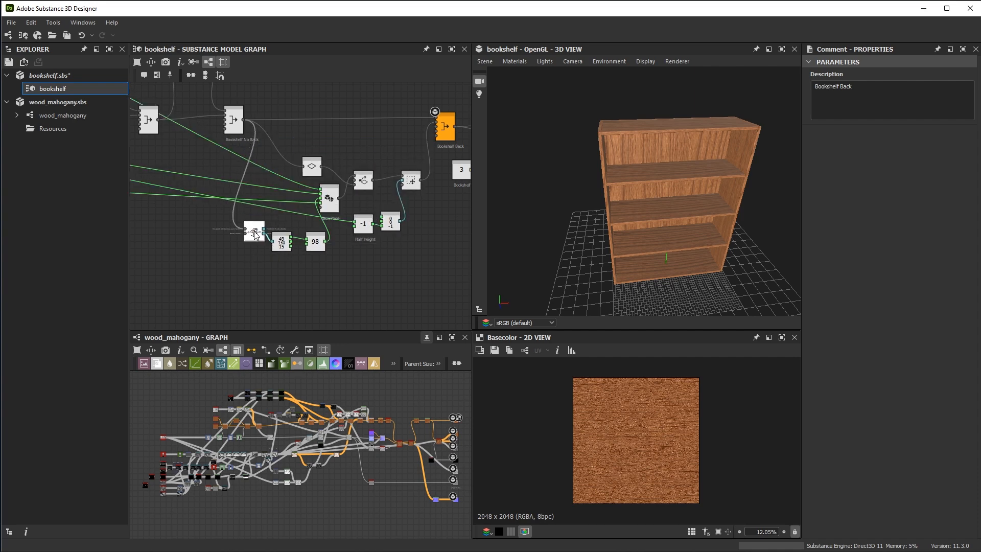
Put a frame around the back plank nodes and title it "Back Plank"
drag(255, 144, 409, 280)
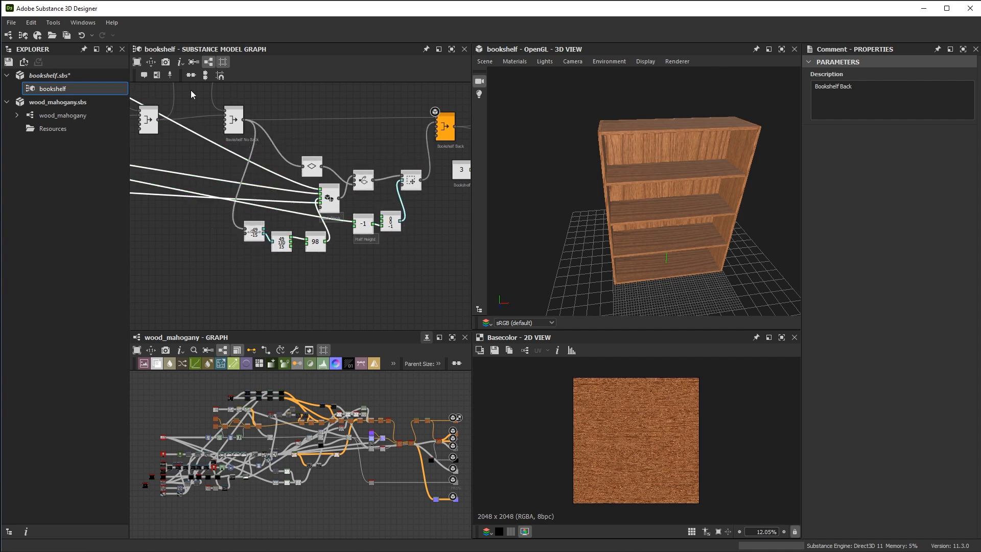
click(157, 75)
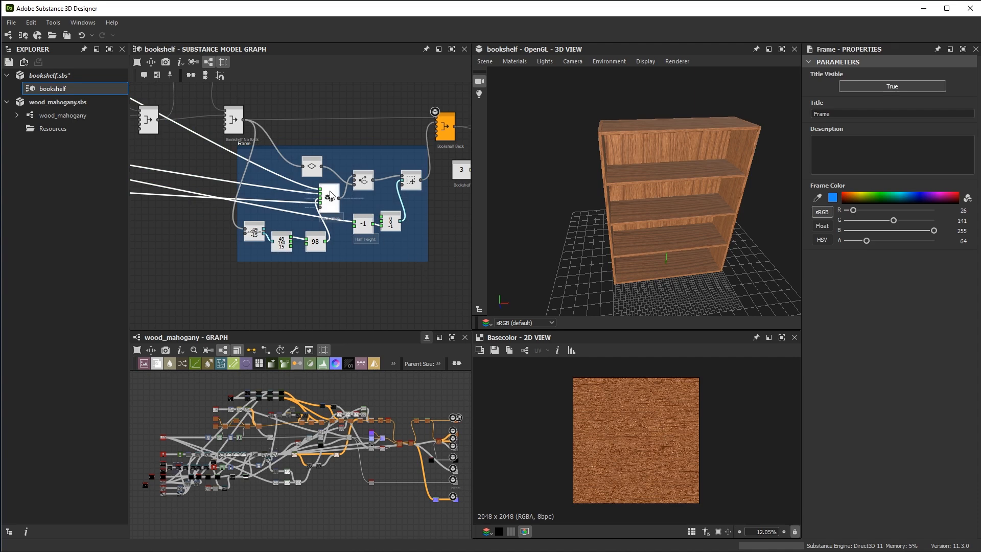
double_click(822, 113)
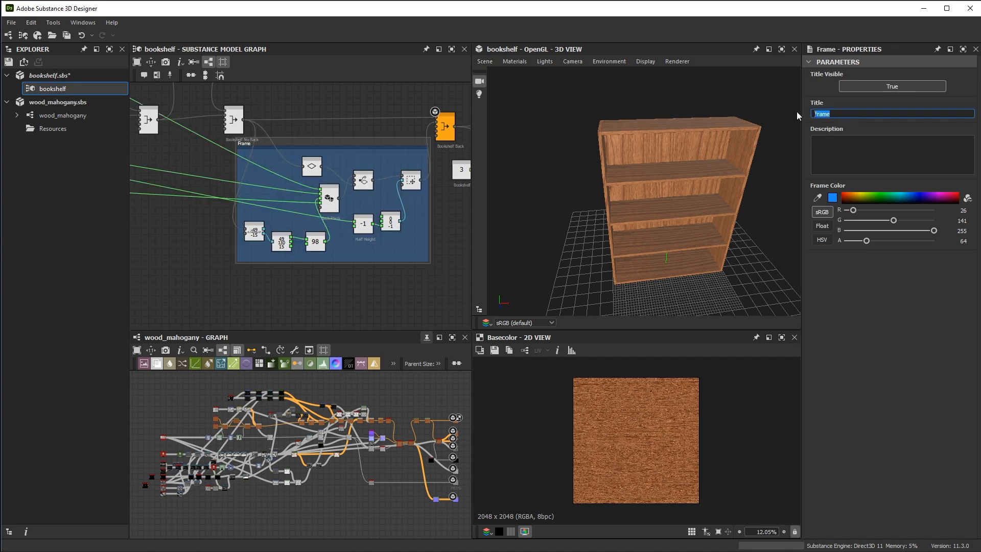
text(Back Plank)
key(Return)
Move the Bookshelf Back merge, the duplication nodes and the UV nodes further away from the Back Plank frame
middle_drag(298, 177, 289, 189)
scroll(388, 234, up, 1)
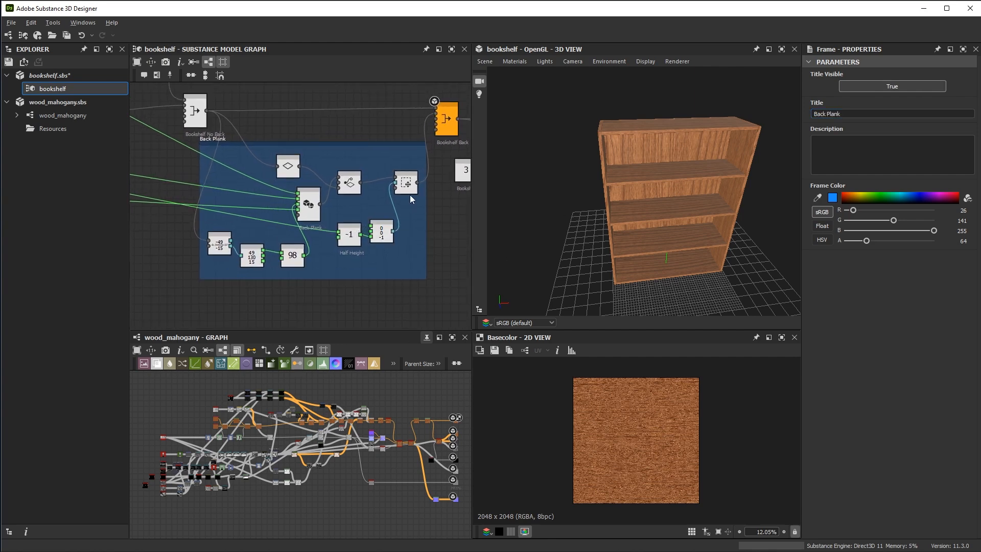
middle_drag(467, 98, 309, 93)
middle_drag(381, 119, 357, 156)
scroll(358, 156, down, 1)
drag(280, 113, 435, 200)
drag(412, 157, 457, 160)
middle_drag(468, 168, 466, 158)
Display the Jitter UV output in the 3D view again and inspect the duplicated bookshelf
drag(687, 167, 692, 194)
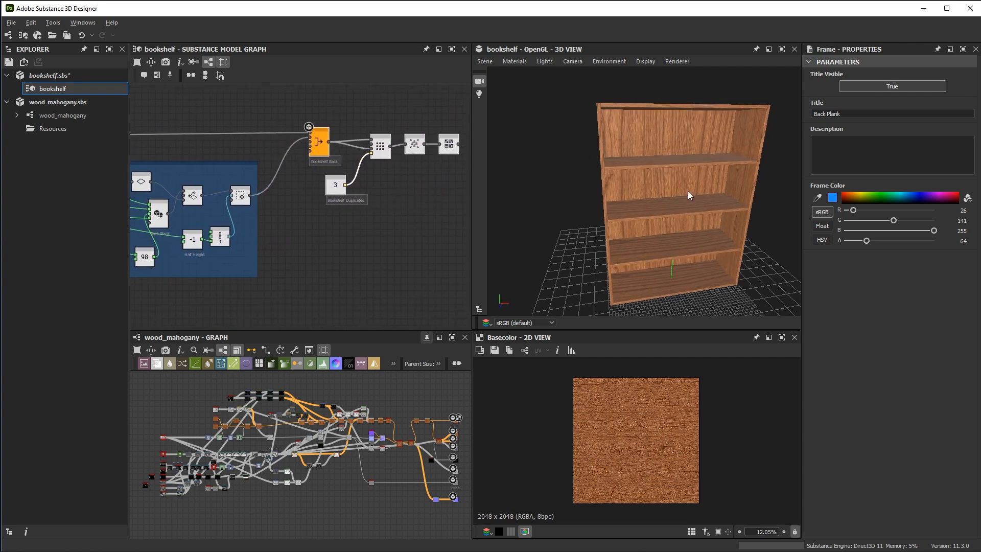
middle_drag(419, 185, 404, 189)
scroll(461, 157, up, 2)
click(445, 137)
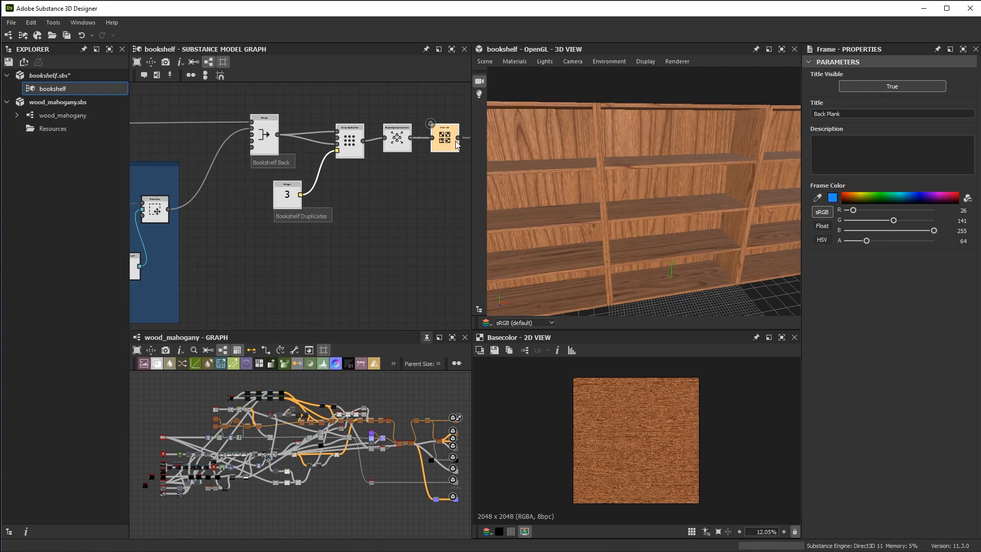
drag(581, 176, 680, 189)
Widen the Back Plank frame to make room after its Transform node
middle_drag(198, 223, 308, 215)
scroll(358, 188, up, 2)
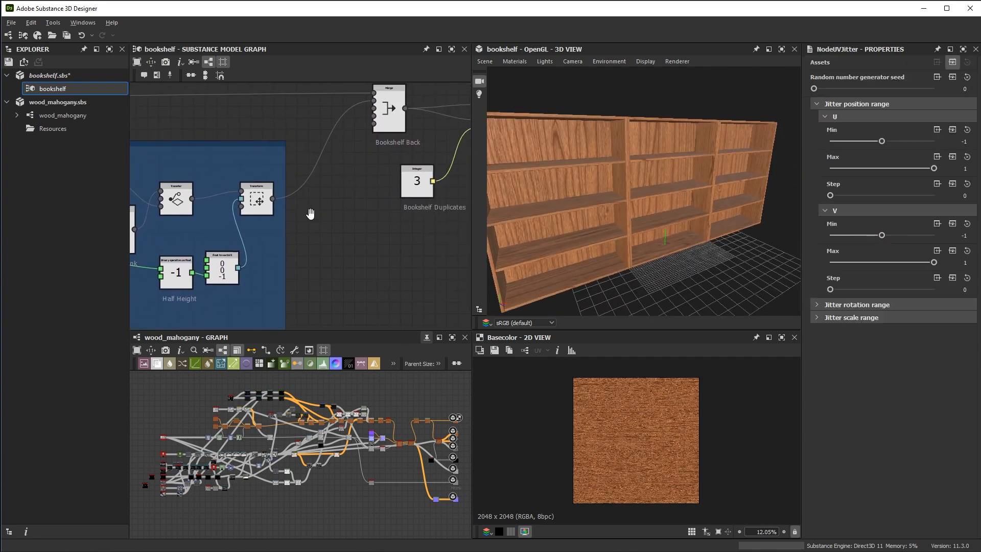
drag(286, 225, 379, 235)
middle_drag(326, 226, 312, 218)
Add a UV transform node in the Back Plank frame and connect it between Transform and Source 1 of the Bookshelf Back merge
click(324, 219)
key(space)
text(uv)
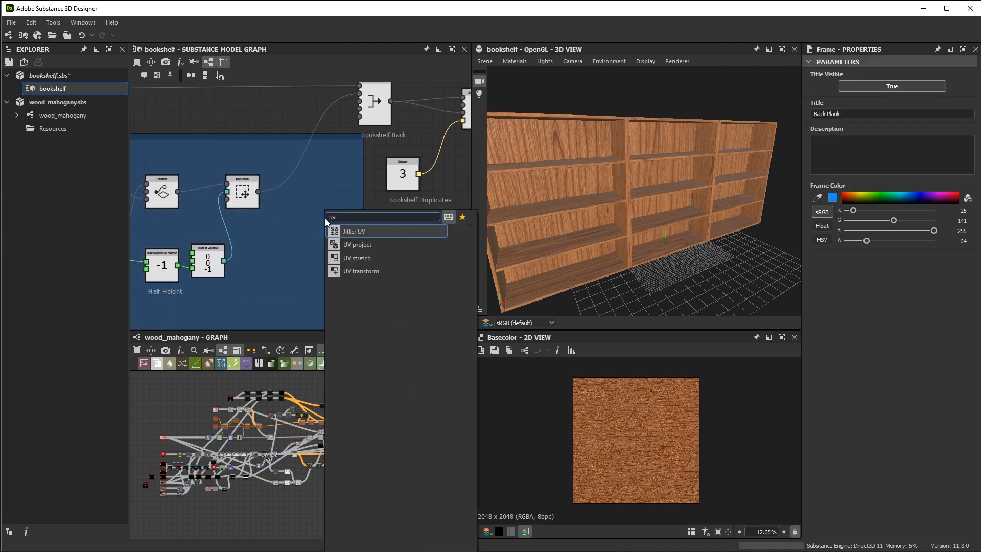
click(369, 273)
scroll(319, 246, up, 2)
drag(324, 227, 308, 185)
middle_drag(309, 190, 320, 280)
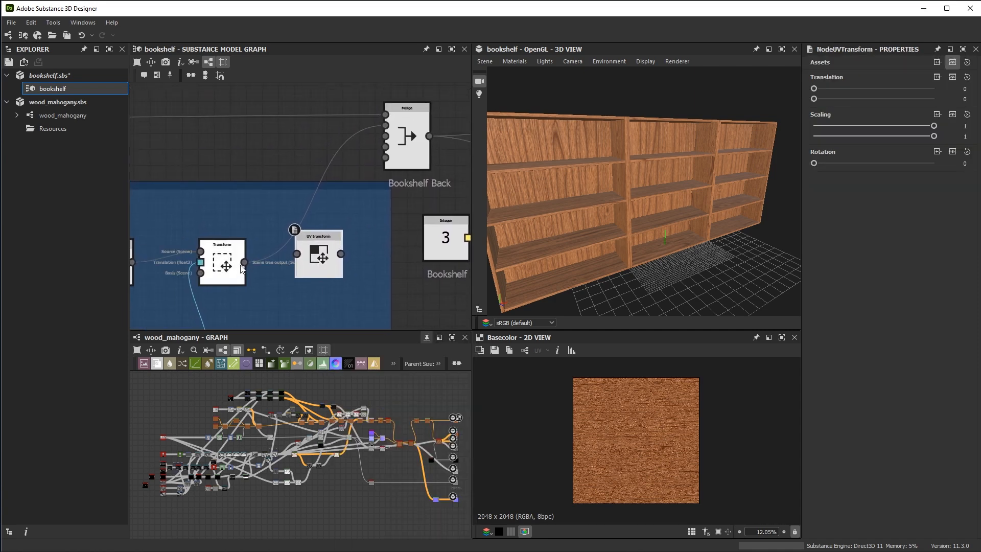
drag(341, 253, 386, 125)
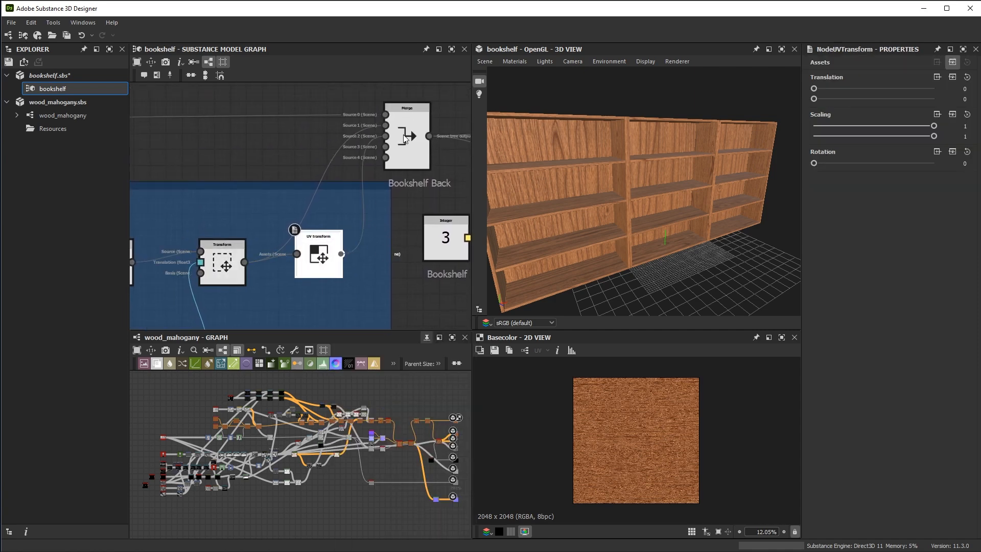
middle_drag(332, 257, 322, 221)
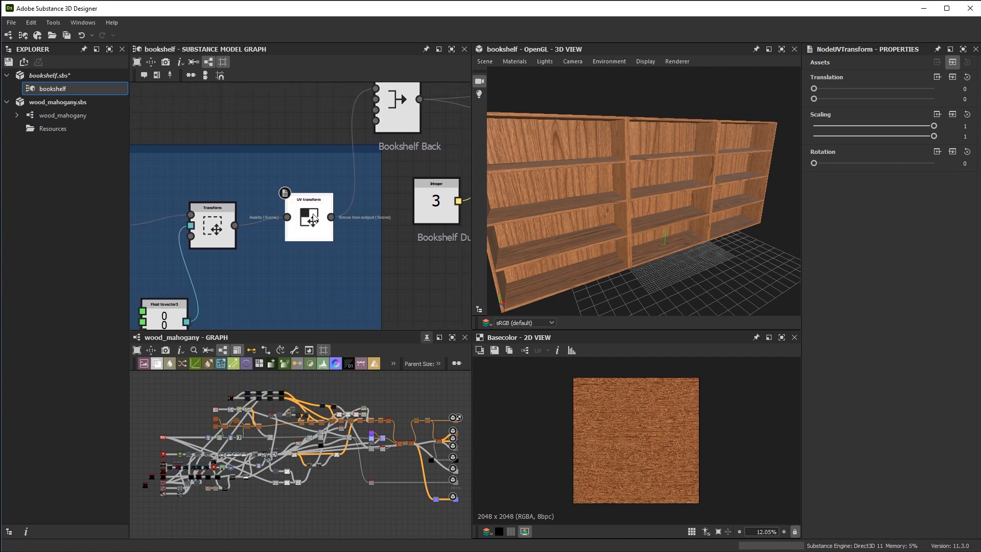
Set both UV transform Scaling values to 2 and inspect the back planks' wood grain
click(965, 127)
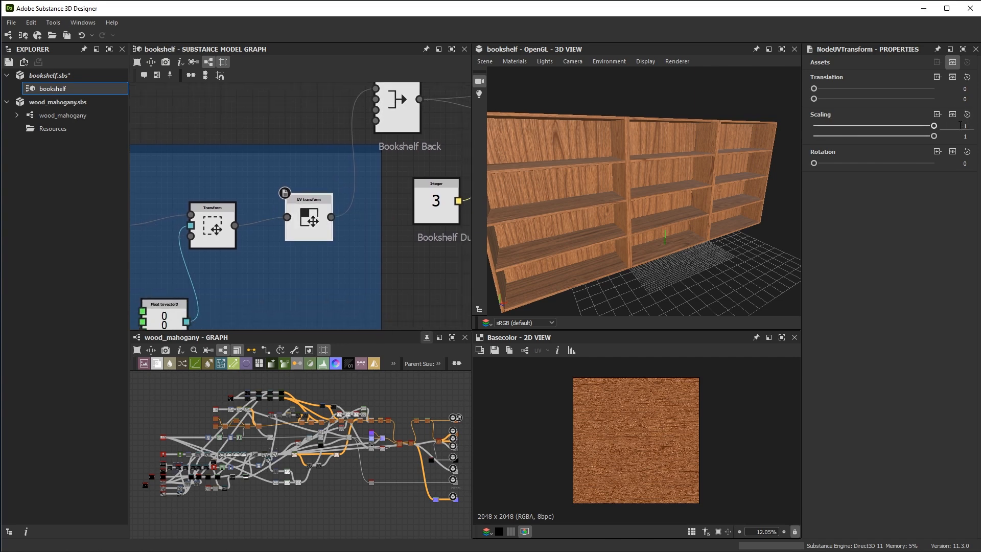
text(2)
key(Return)
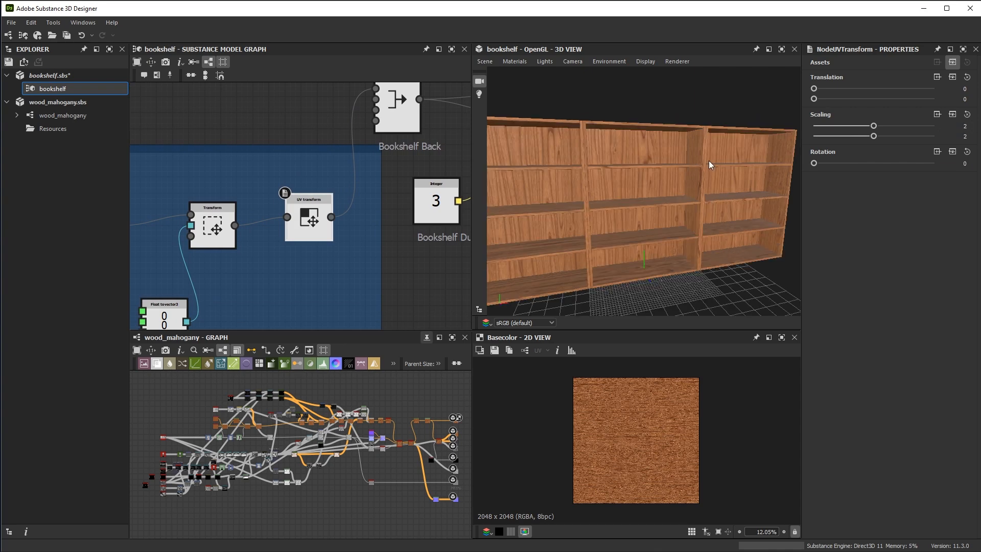
drag(658, 186, 681, 240)
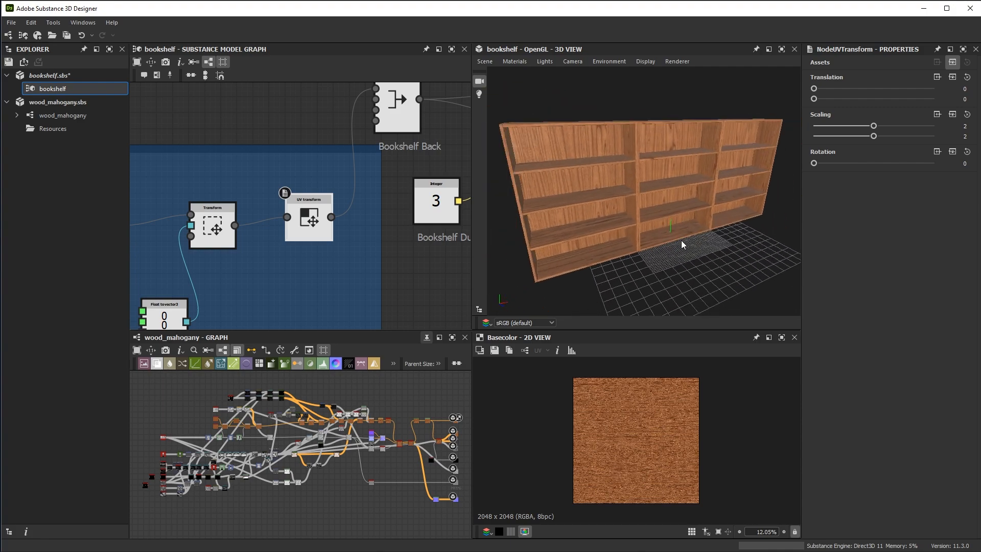
Change the default of the wood_mahogany graph's Color input parameter to the duller brown #6c4732
scroll(373, 471, up, 1)
middle_drag(372, 471, 348, 486)
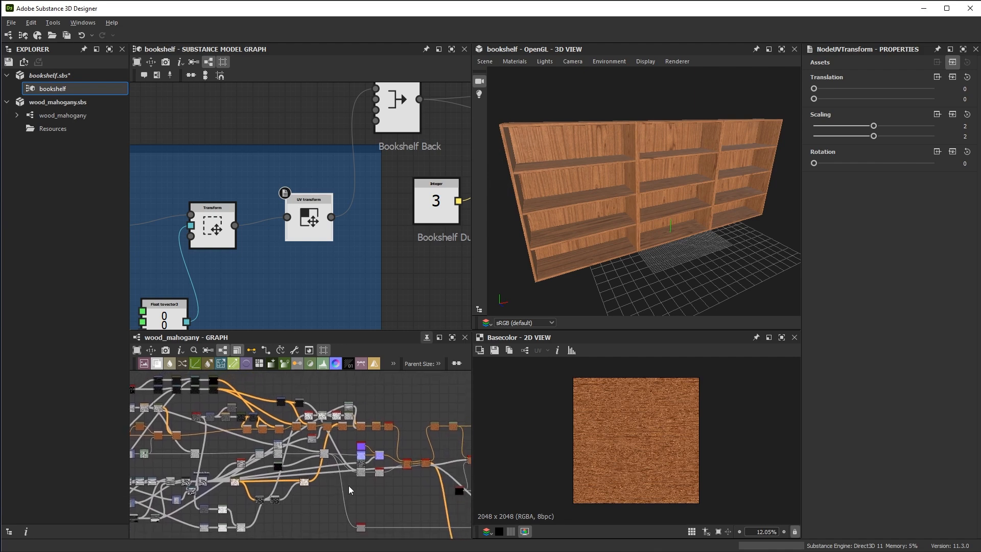
click(396, 391)
scroll(879, 269, down, 6)
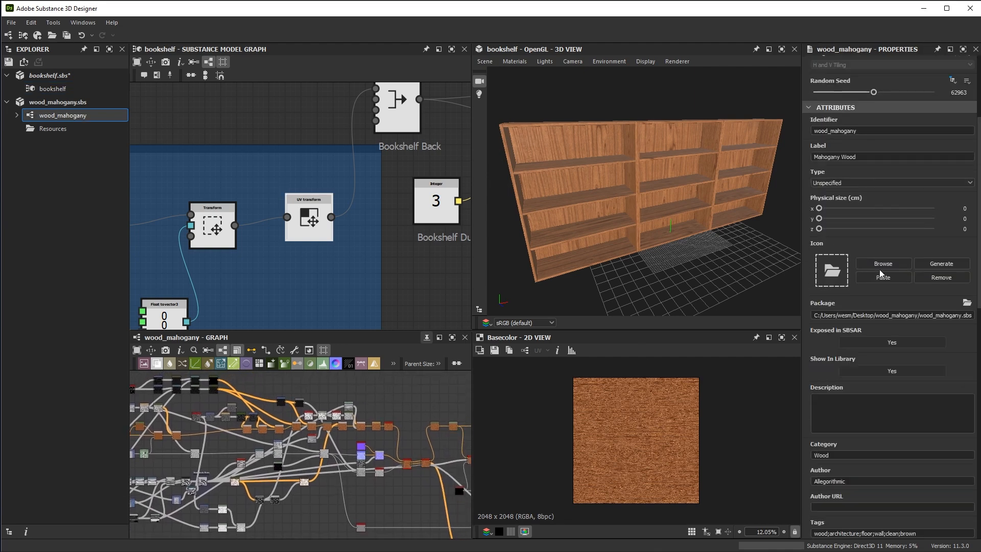
scroll(878, 272, down, 6)
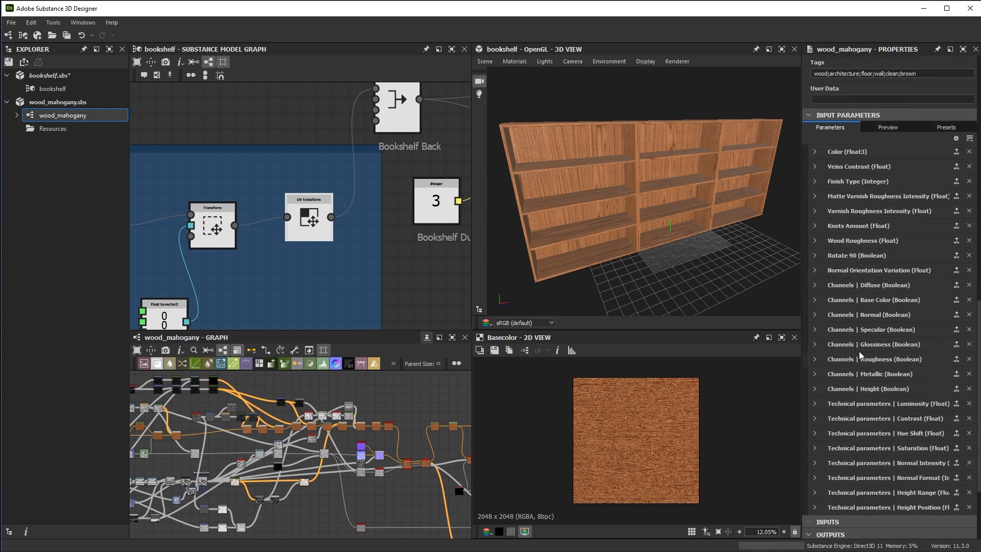
click(815, 152)
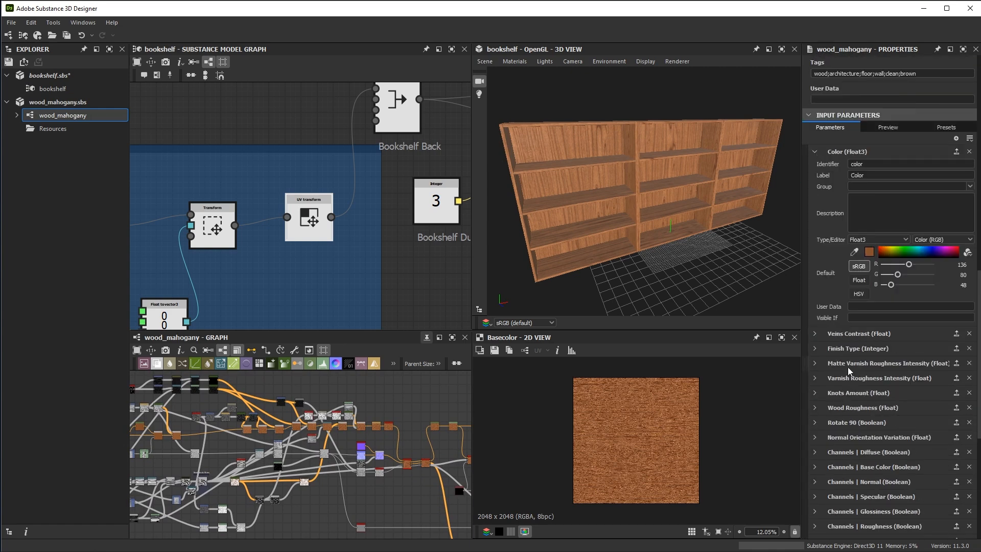
click(869, 251)
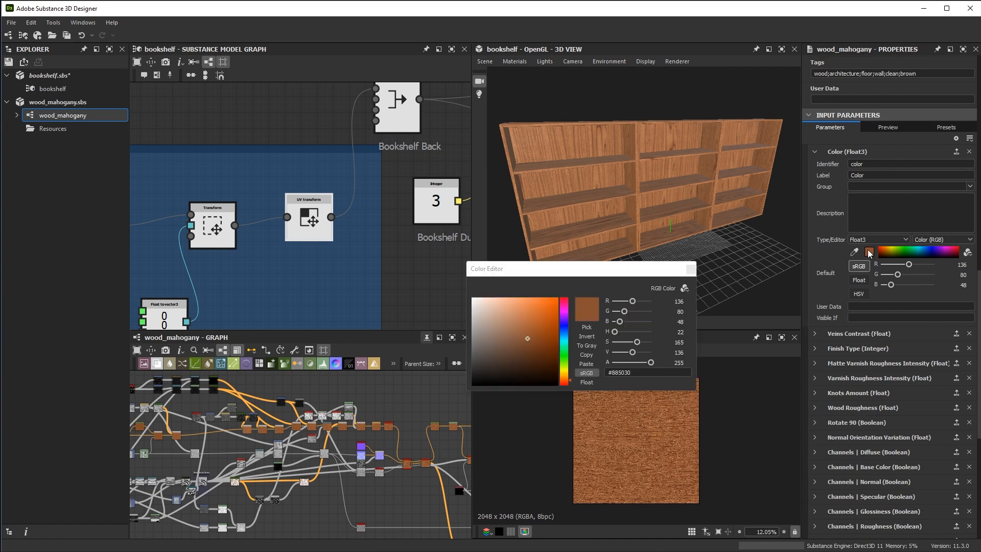
click(527, 348)
click(517, 347)
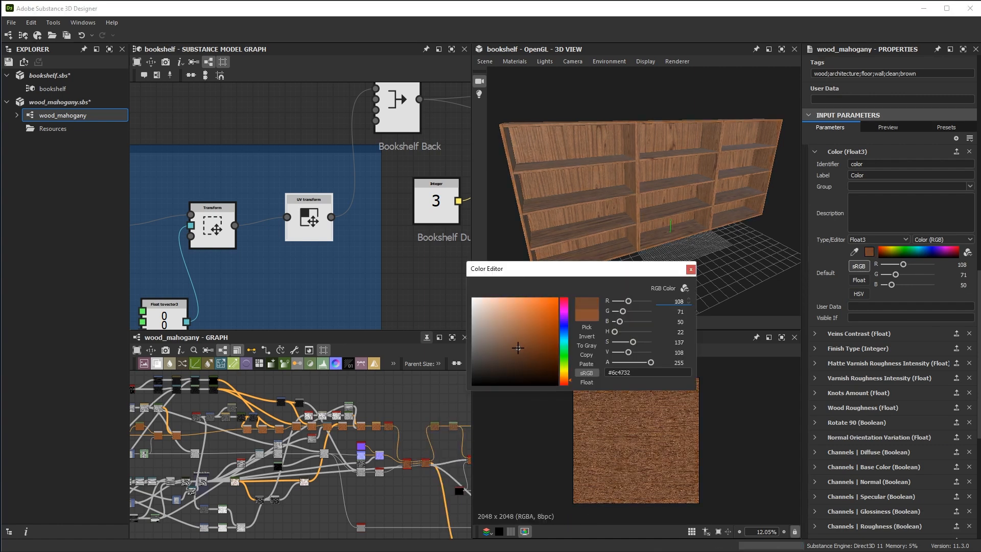
click(690, 269)
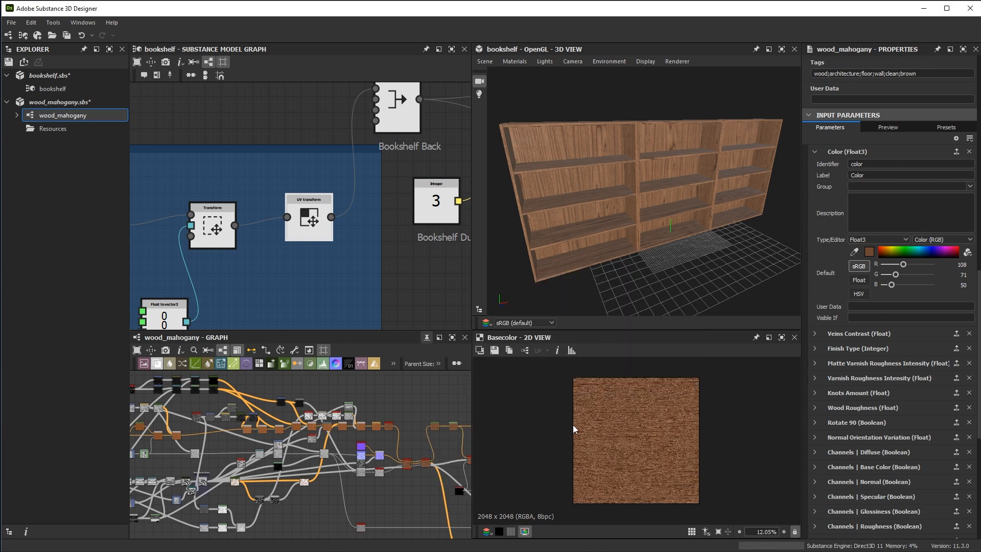
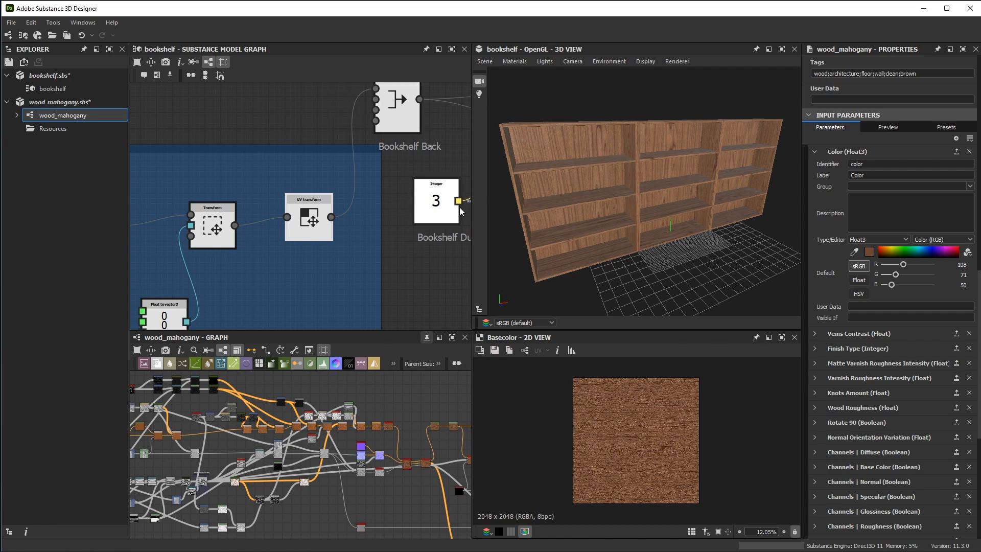
drag(792, 249, 728, 192)
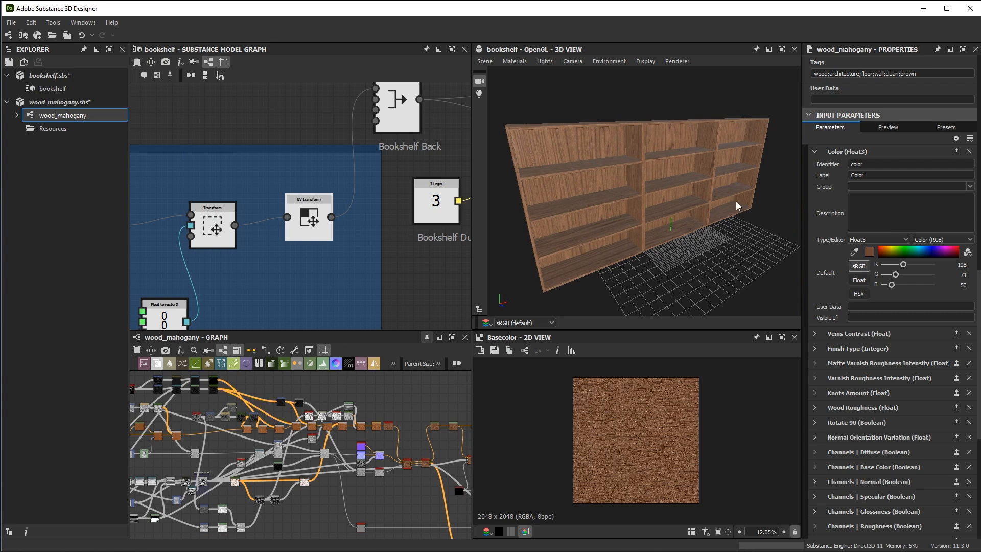
drag(653, 204, 669, 223)
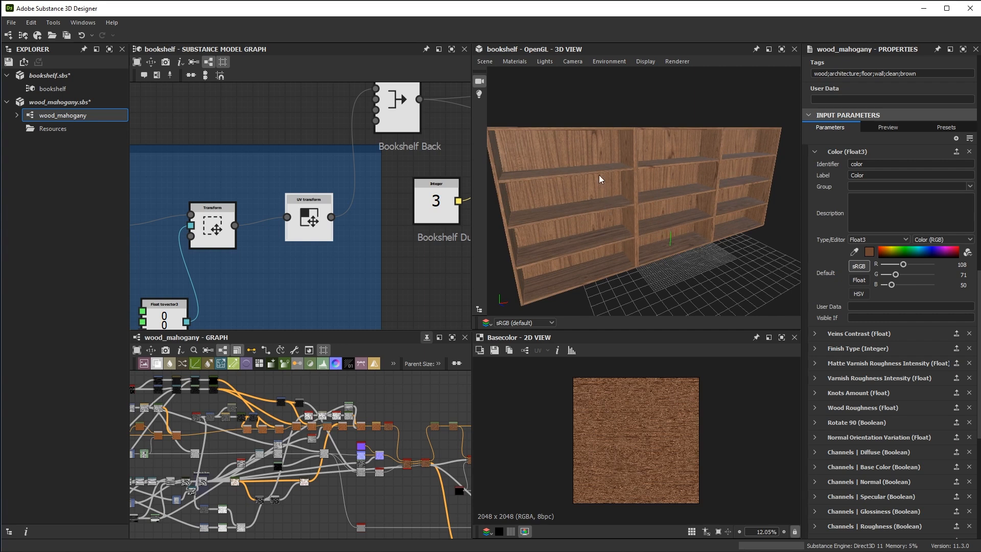
drag(608, 203, 586, 179)
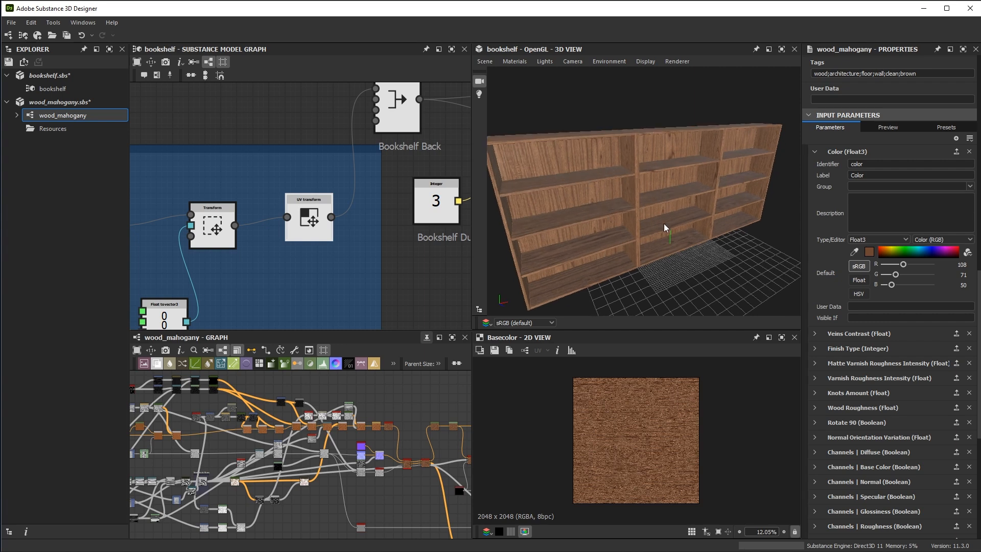
Move the Shelf Plank node and its Transform node apart to make room between them
scroll(327, 215, down, 6)
middle_drag(150, 217, 570, 259)
middle_drag(386, 218, 259, 251)
scroll(388, 159, up, 1)
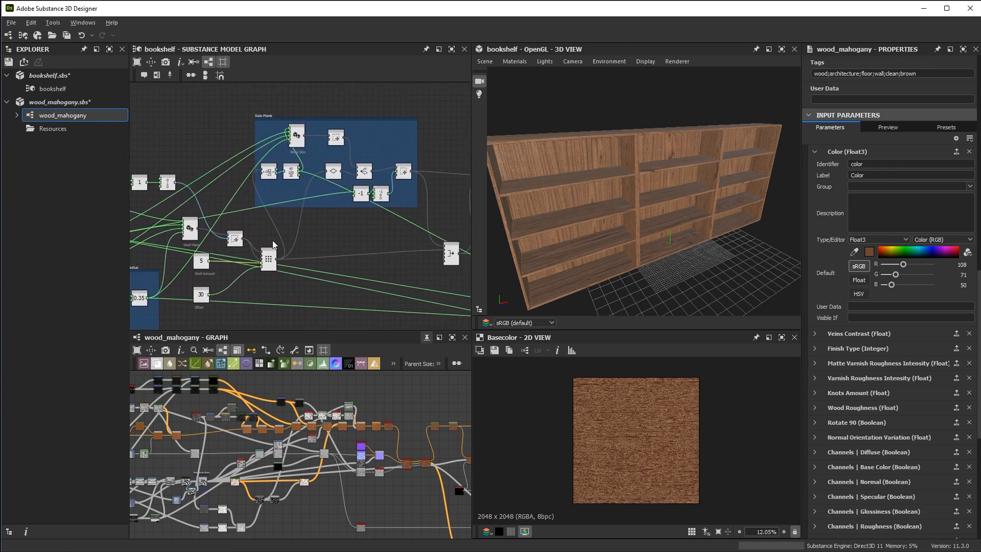
scroll(291, 185, up, 2)
middle_drag(345, 193, 424, 200)
middle_drag(230, 229, 316, 122)
scroll(351, 161, up, 1)
scroll(352, 160, up, 1)
middle_drag(351, 160, 363, 196)
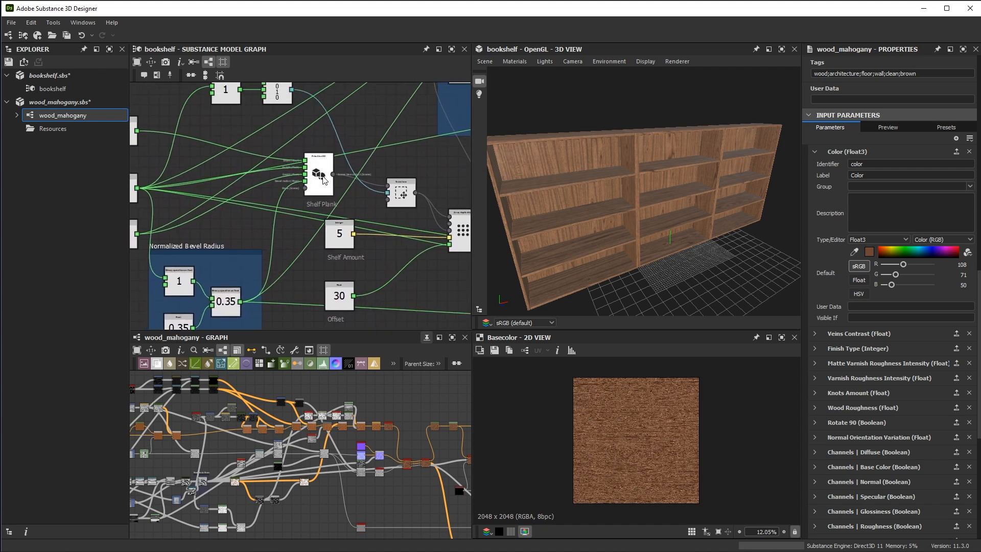
drag(323, 177, 260, 170)
middle_drag(385, 211, 238, 185)
drag(322, 213, 408, 212)
drag(256, 169, 312, 168)
middle_drag(285, 225, 402, 259)
drag(226, 179, 237, 174)
click(274, 209)
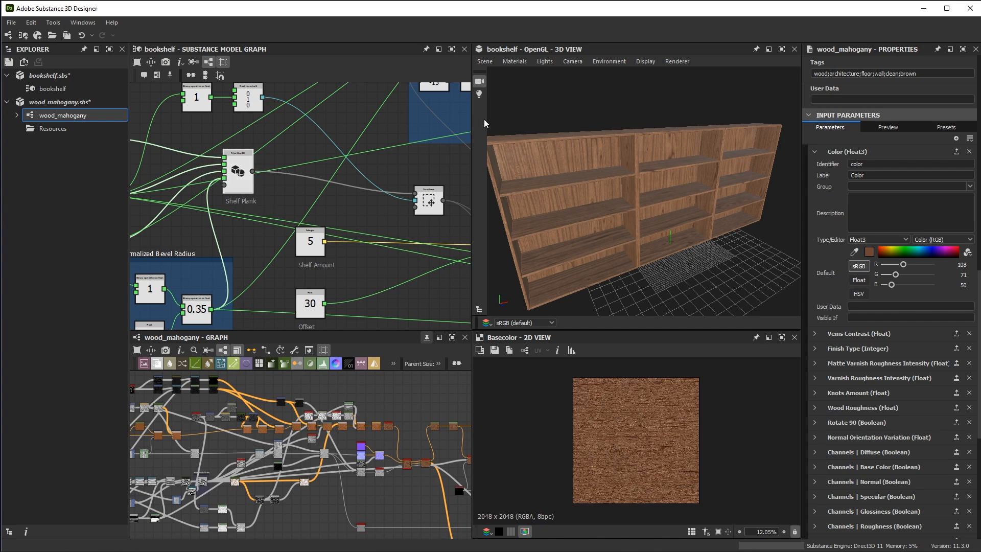
Add a Set material node after Shelf Plank and connect the plank's output to its Geometry input
middle_drag(340, 198, 329, 207)
scroll(339, 211, up, 1)
click(340, 208)
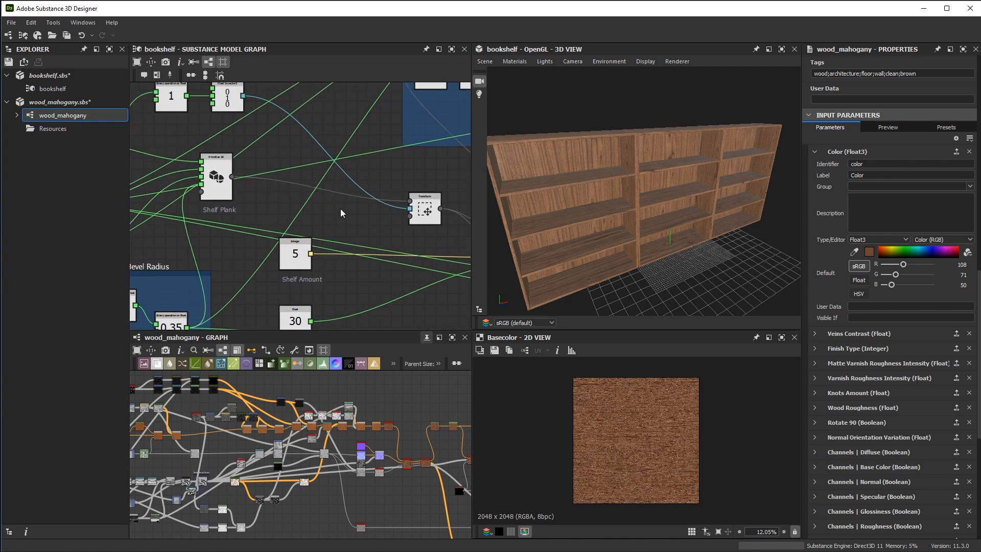
key(space)
text(mate)
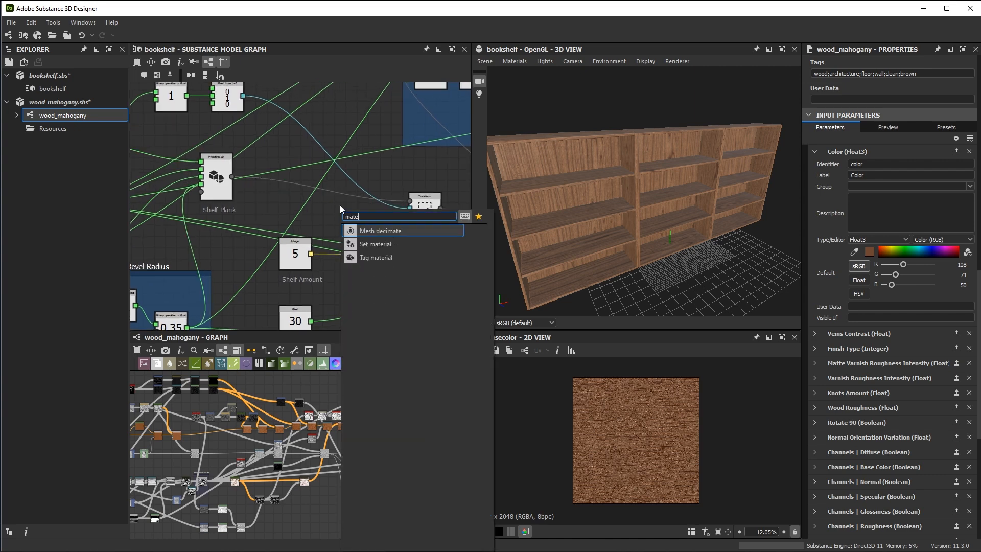
click(372, 244)
scroll(372, 240, up, 2)
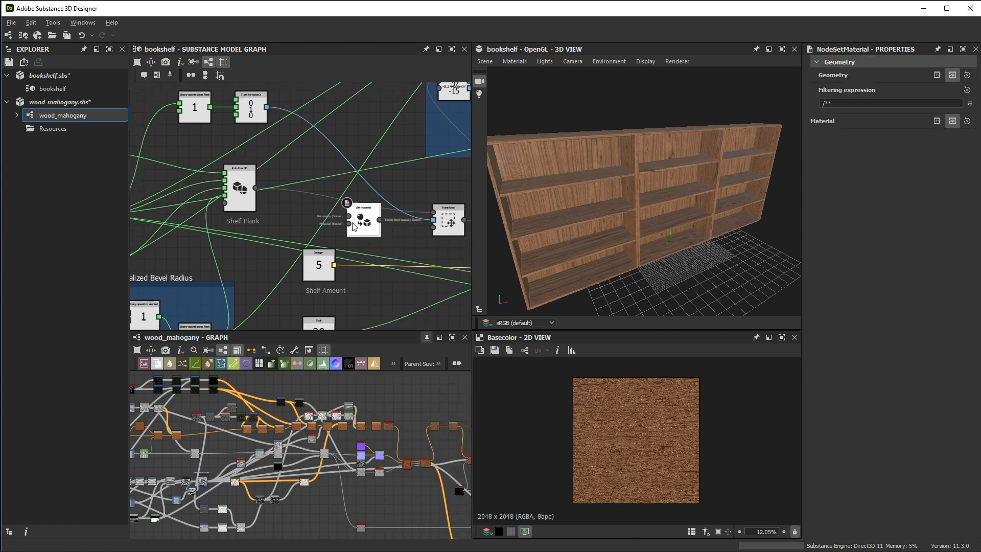
drag(371, 232, 309, 207)
scroll(259, 192, up, 2)
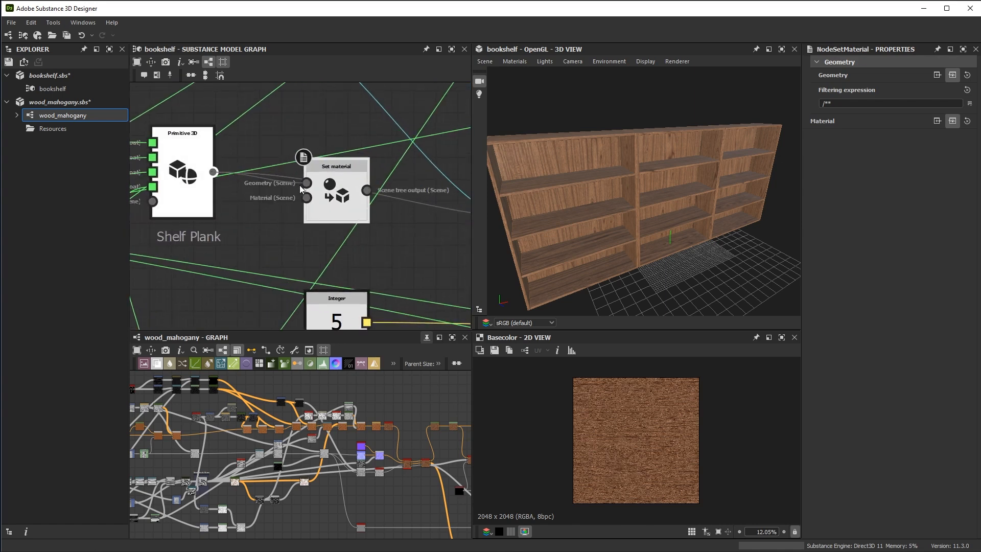
drag(335, 206, 330, 226)
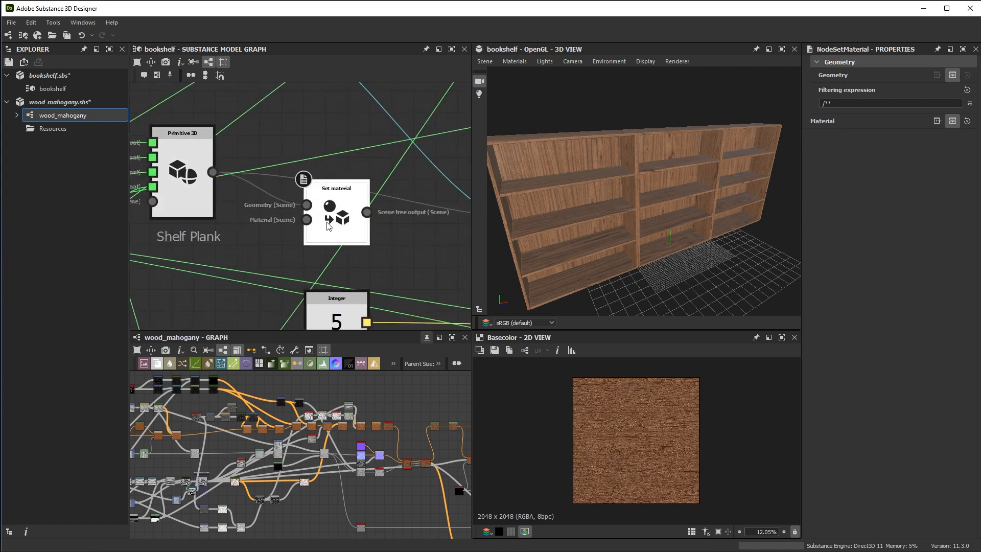
Add a Tag material node with the material name Shelves and connect it to Set material's Material input
scroll(330, 227, down, 2)
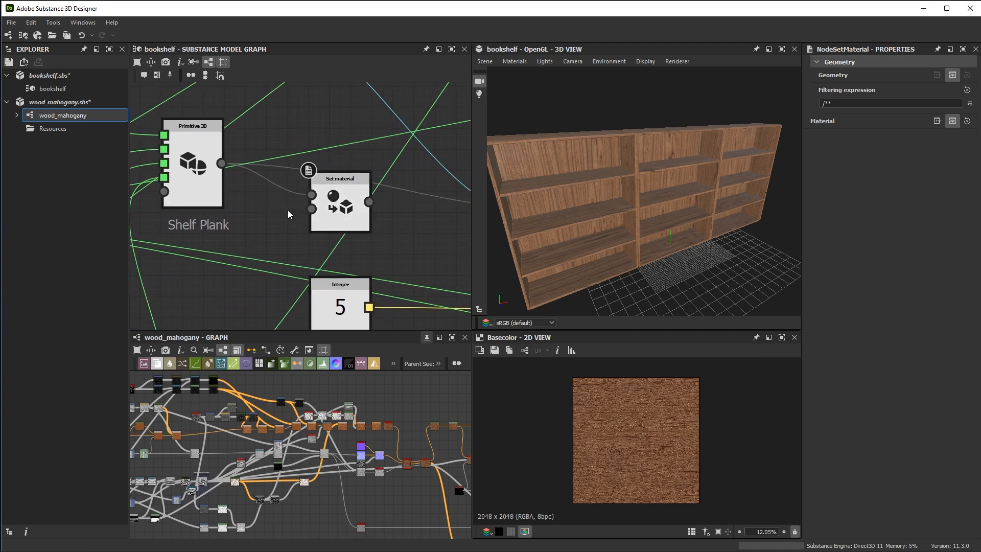
scroll(293, 207, up, 2)
key(space)
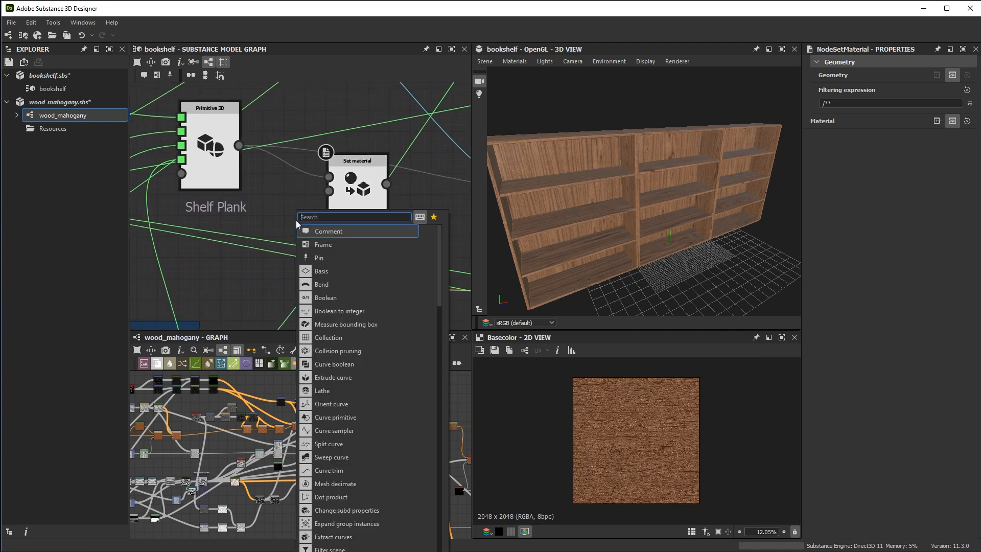
text(mater)
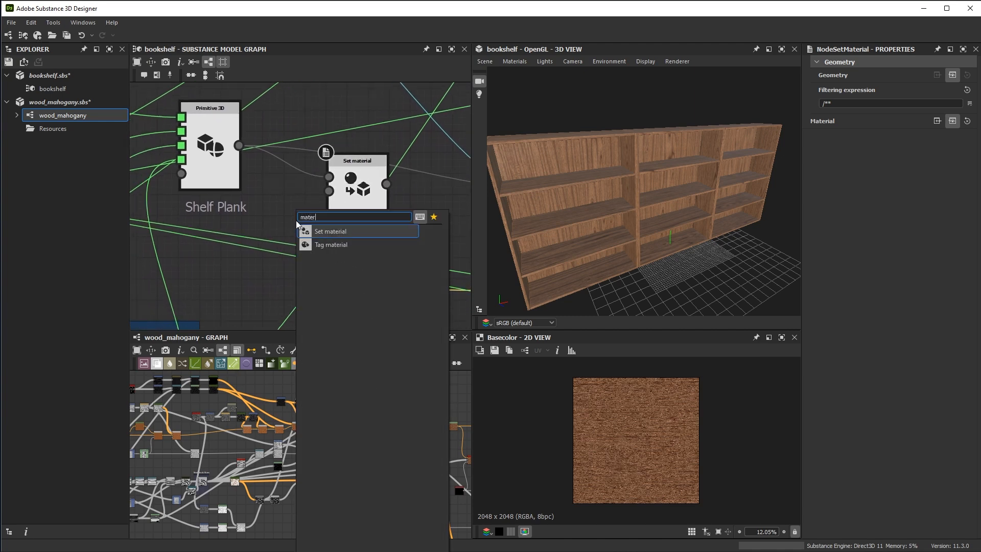
click(343, 248)
middle_drag(303, 220, 391, 216)
drag(392, 215, 418, 186)
drag(318, 242, 360, 221)
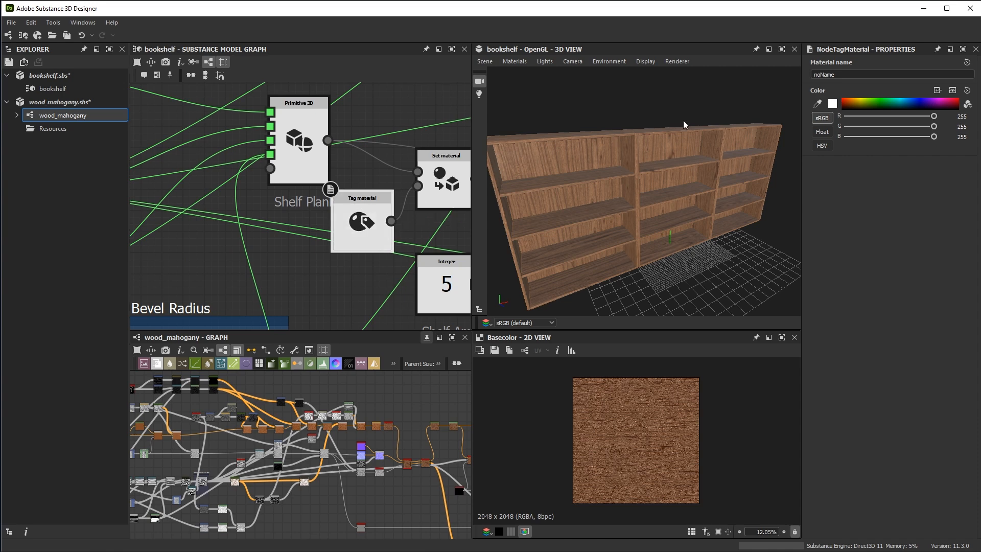
double_click(825, 75)
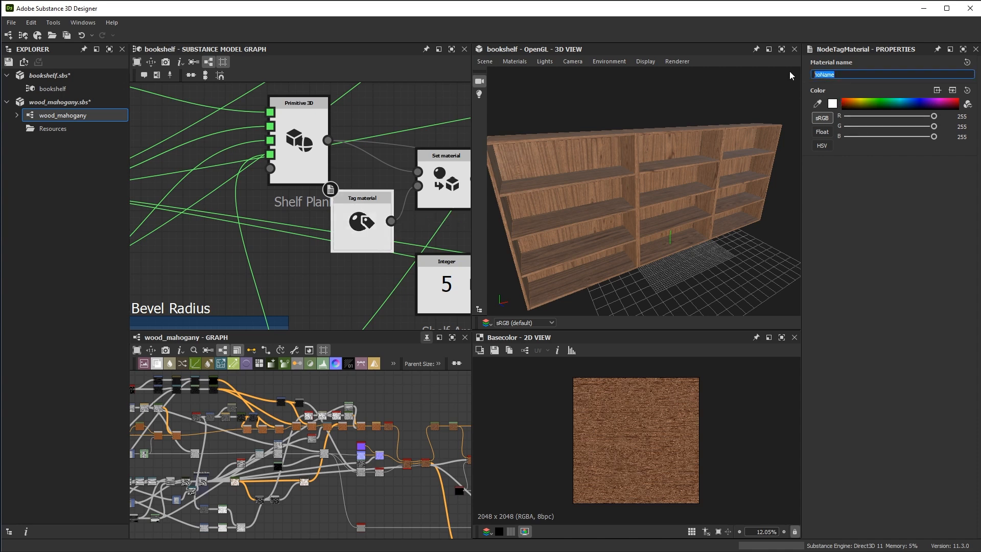
text(Shelves)
Connect the Set material output to the shelf Transform node's Scene input and check the shelves in the 3D view
middle_drag(405, 158, 272, 186)
scroll(341, 235, down, 2)
middle_drag(340, 235, 289, 224)
drag(265, 220, 282, 236)
scroll(342, 240, up, 2)
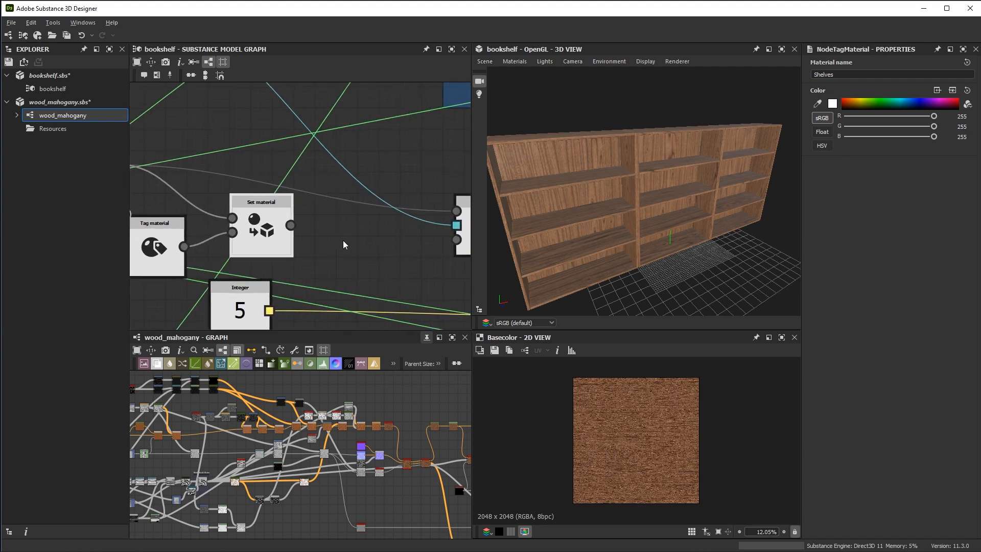
middle_drag(342, 244, 294, 244)
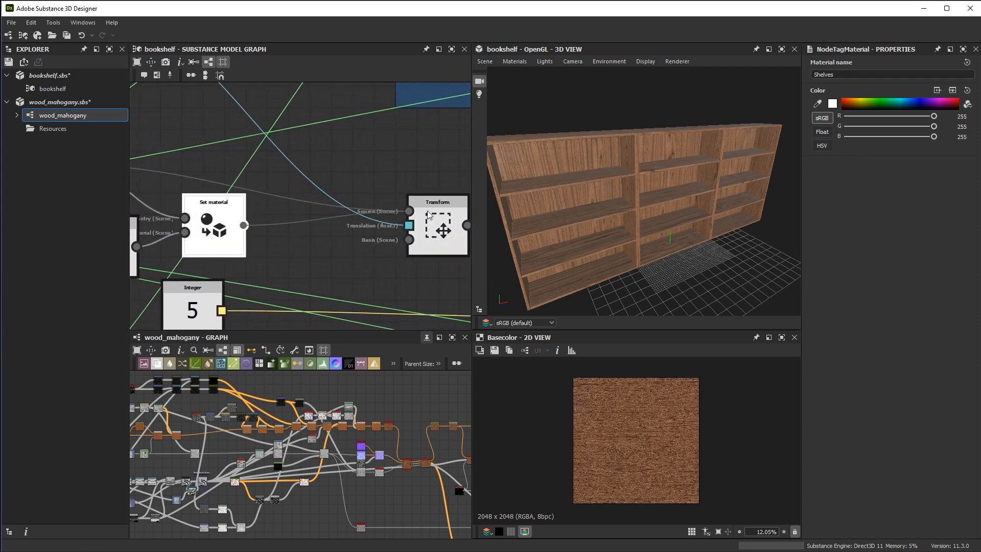
drag(427, 211, 426, 211)
click(176, 233)
middle_drag(158, 265, 232, 264)
scroll(671, 212, down, 1)
drag(672, 216, 658, 220)
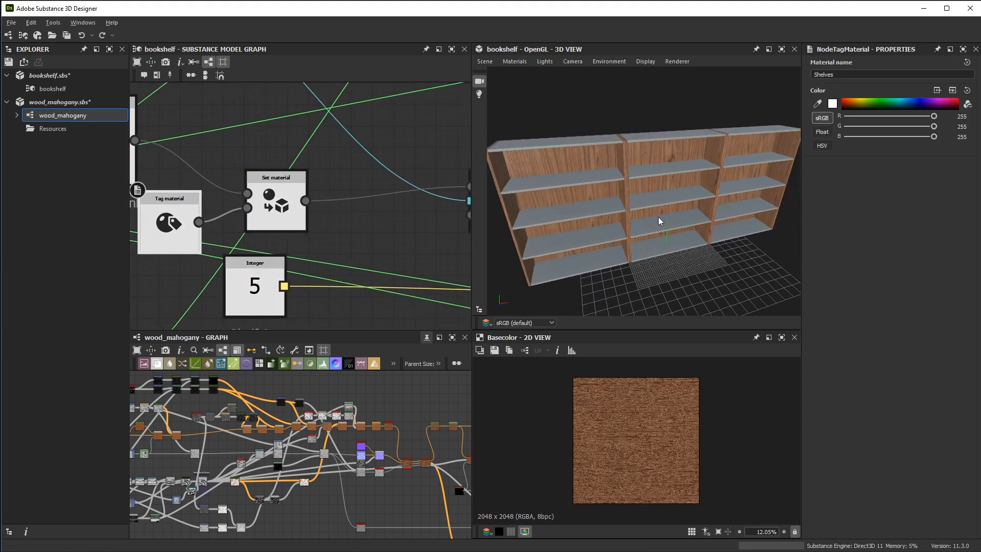
Move the Tag material and Set material nodes into the gap between Shelf Plank and Transform, above Shelf Amount
scroll(297, 194, down, 3)
drag(321, 218, 357, 207)
drag(261, 228, 311, 215)
scroll(371, 222, down, 1)
middle_drag(372, 222, 337, 181)
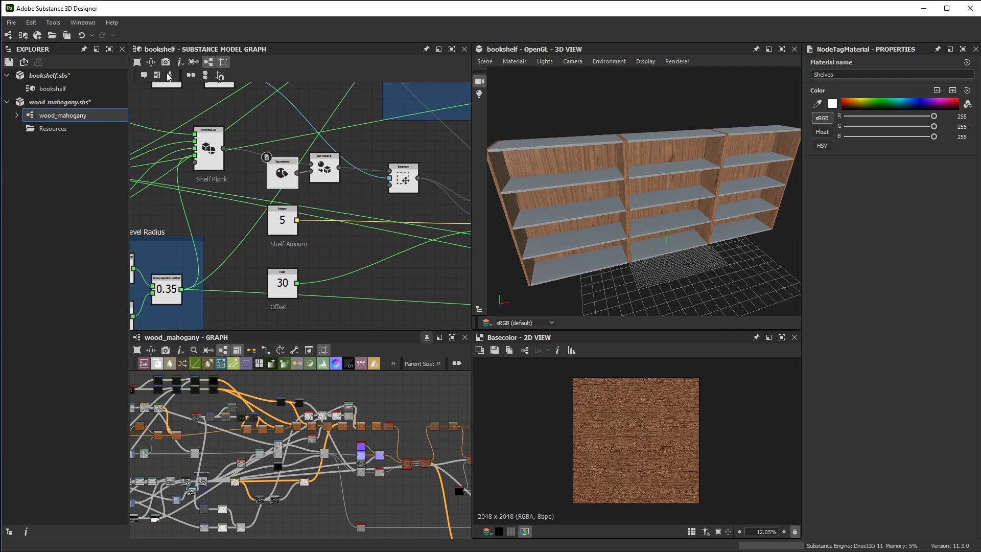
Open the sandblasted_steel.sbs package, then return to the bookshelf model graph and pin its graph view
click(13, 24)
click(20, 47)
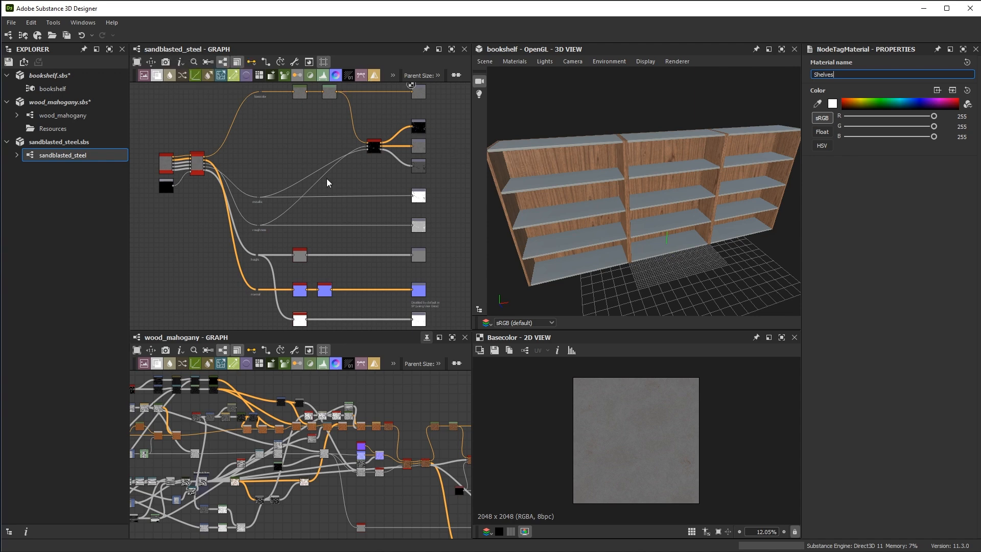
click(49, 89)
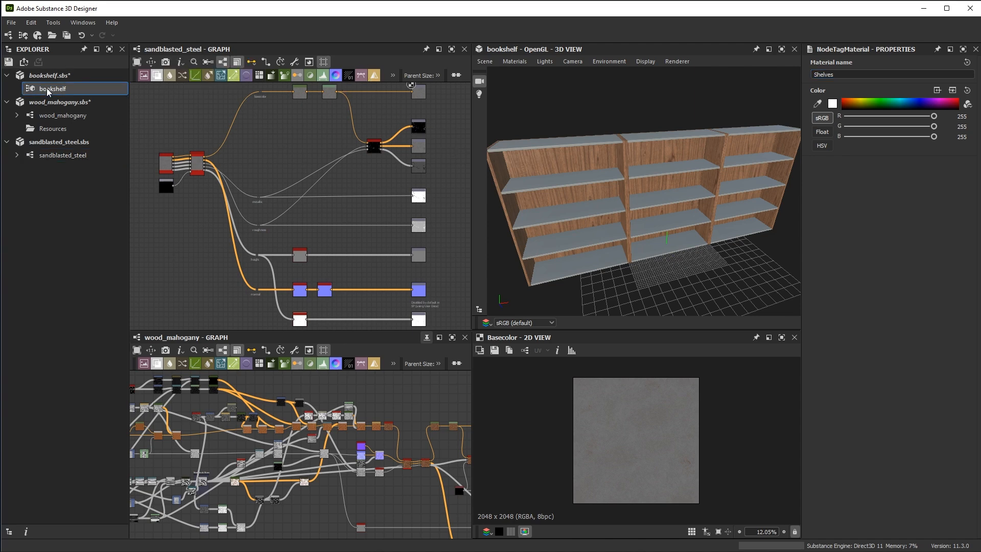
double_click(49, 89)
click(426, 50)
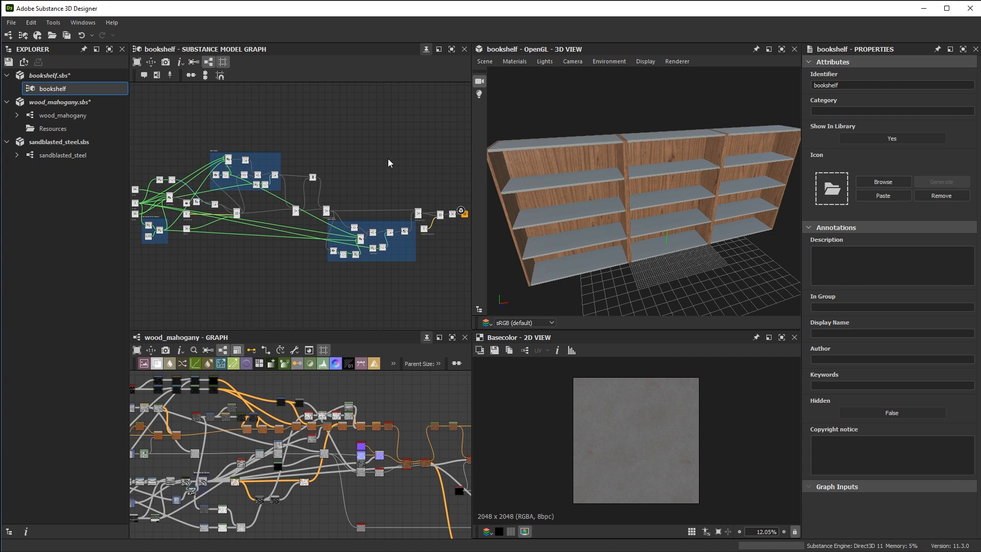
Apply the sandblasted_steel graph's outputs to the Shelves material in the 3D view
right_click(74, 154)
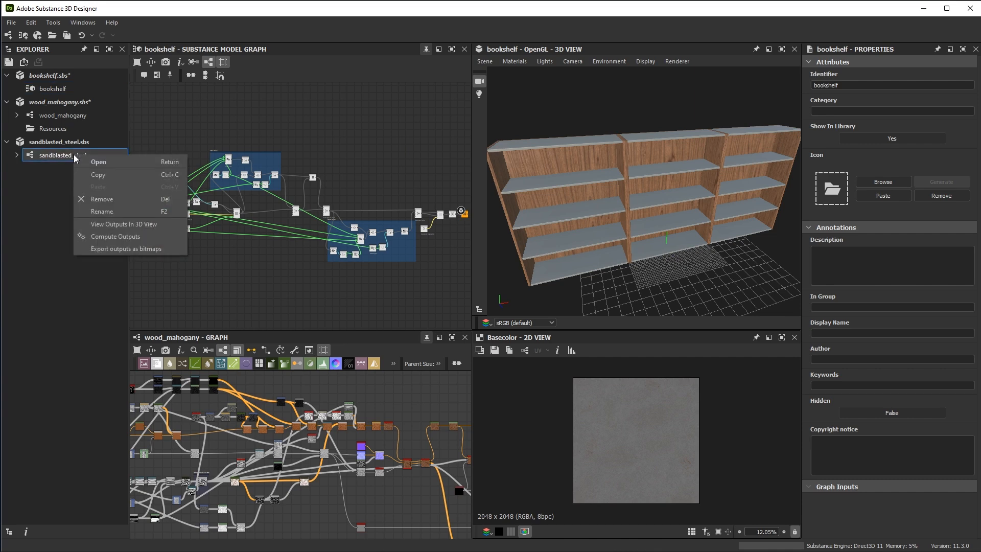
click(126, 225)
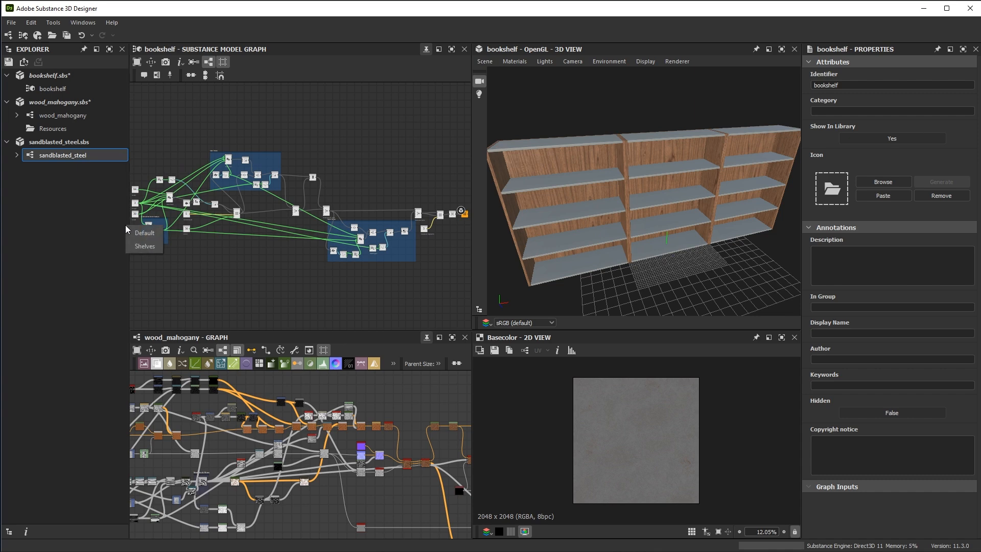
click(149, 248)
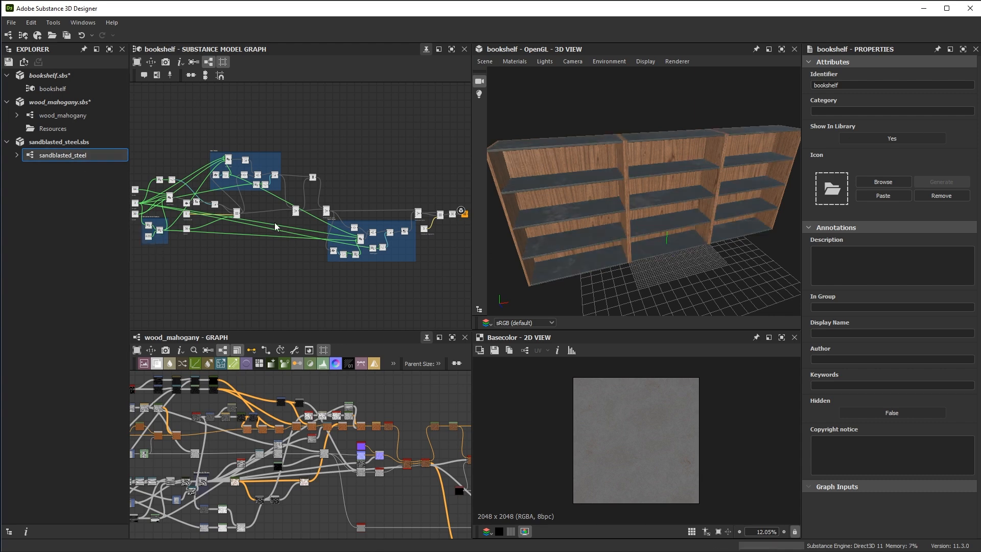
scroll(327, 207, up, 10)
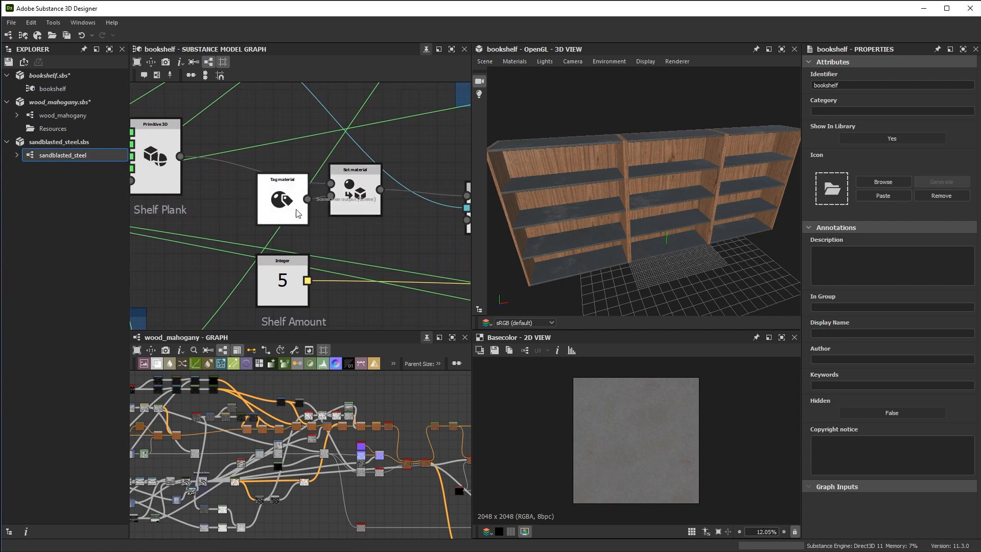
Switch the 3D view's renderer to IRay and inspect the bookshelf with its steel shelves
drag(648, 234, 681, 198)
click(677, 61)
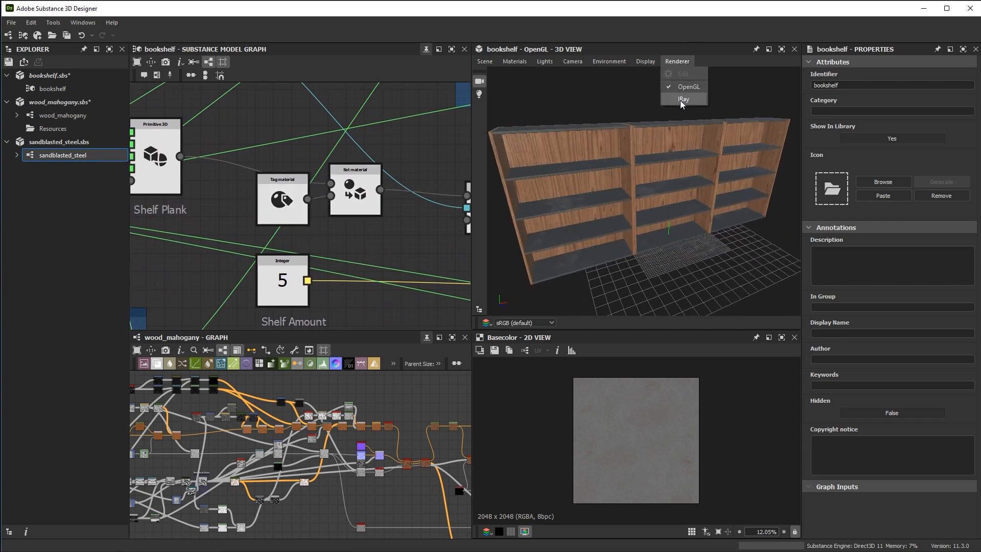
click(682, 100)
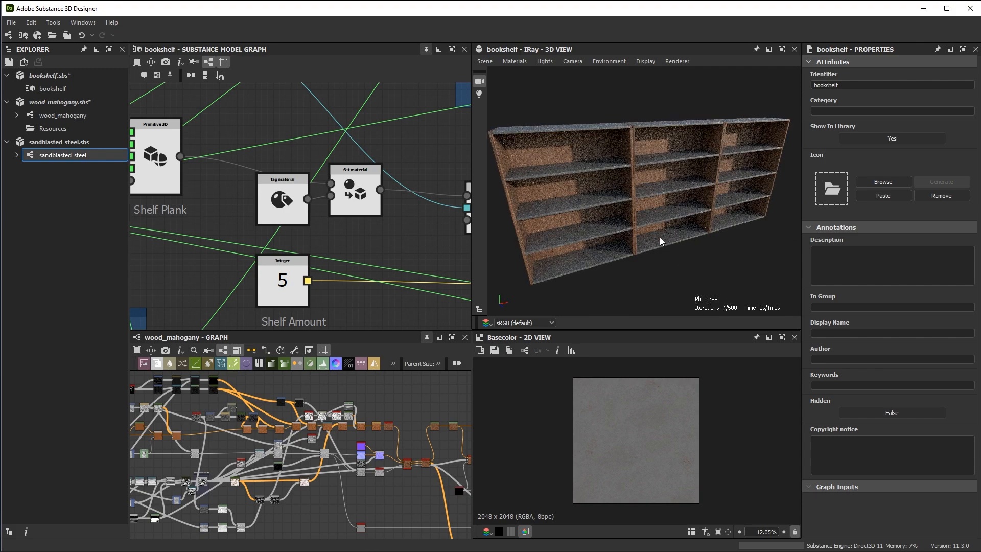
mouse_move(683, 244)
mouse_down()
mouse_move(600, 248)
mouse_move(679, 261)
mouse_move(692, 245)
mouse_up()
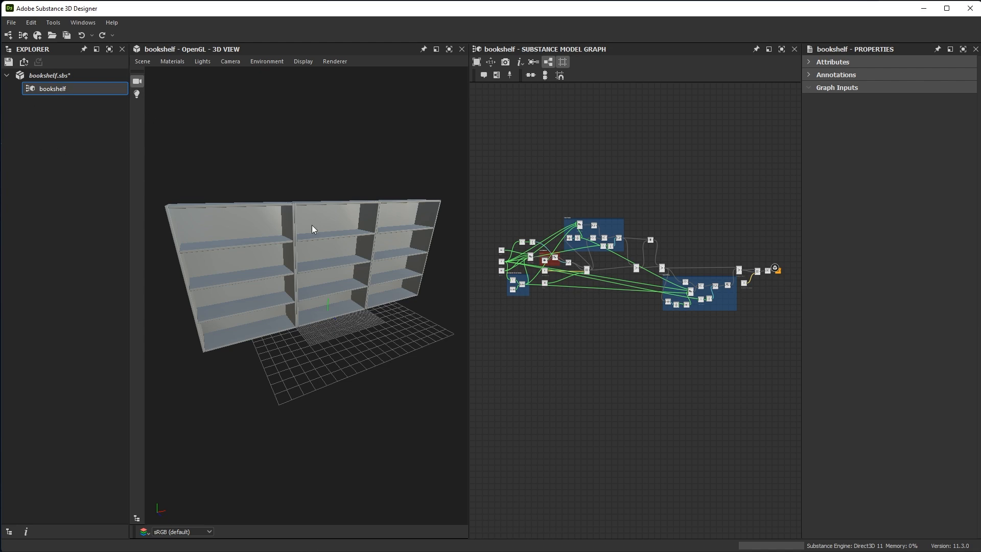
Examine the Set Material frame and the Width, Height and Depth nodes in the bookshelf graph
alt+right_drag(547, 249, 611, 352)
alt+middle_drag(610, 352, 703, 272)
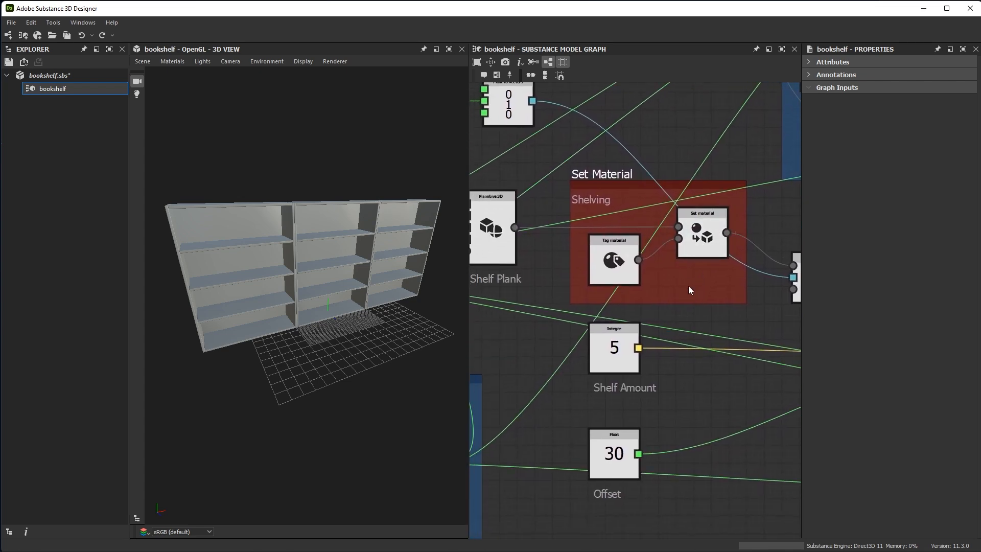
scroll(690, 388, down, 5)
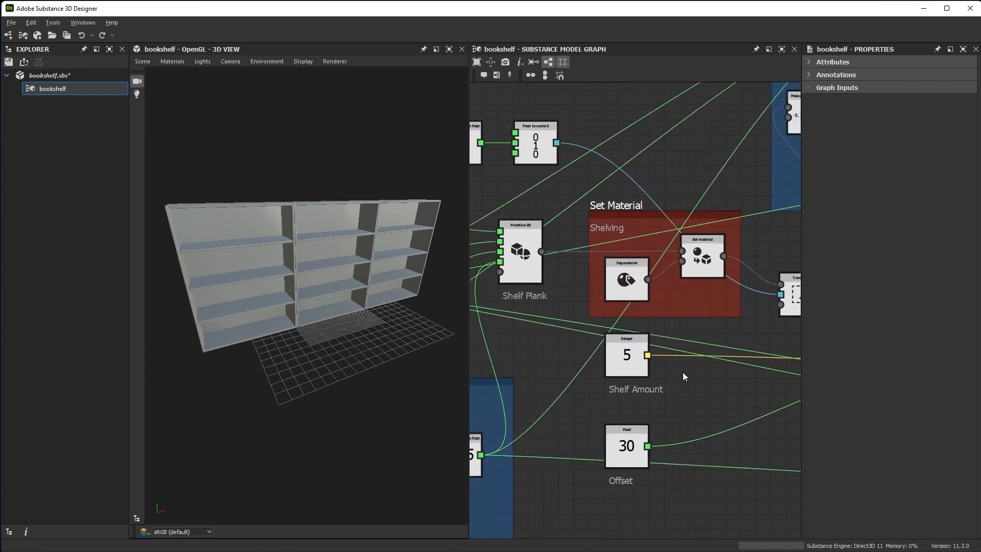
middle_drag(621, 379, 644, 315)
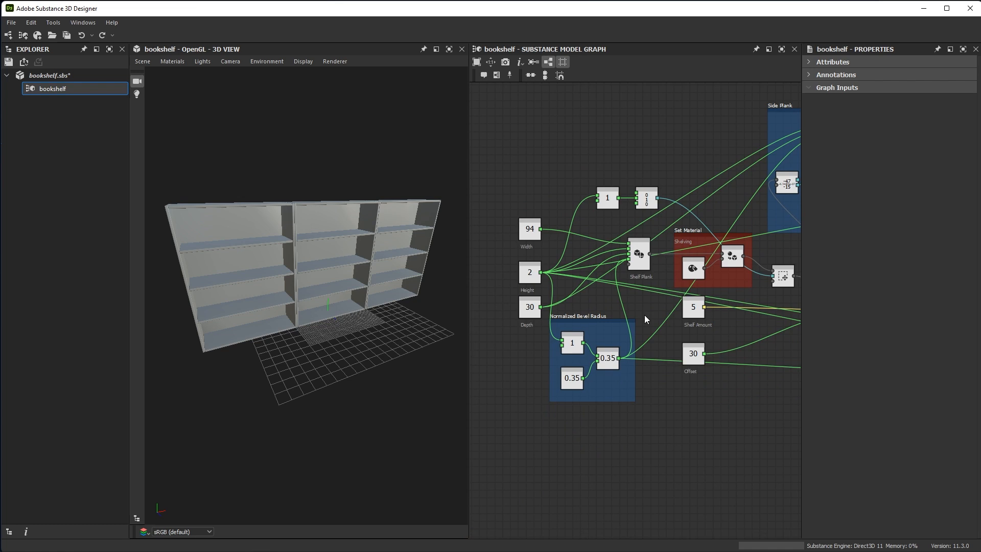
scroll(565, 283, up, 4)
middle_drag(565, 284, 657, 261)
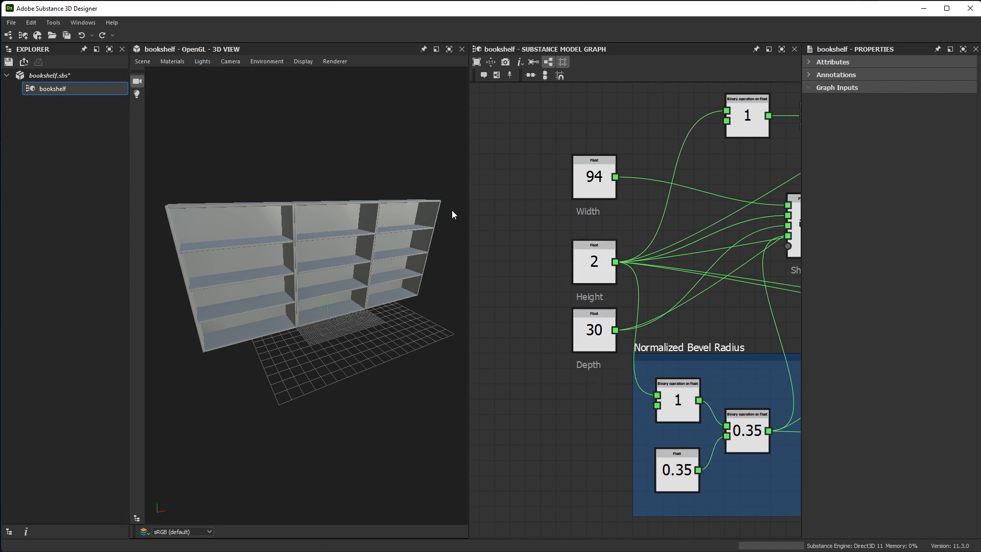
scroll(635, 211, up, 3)
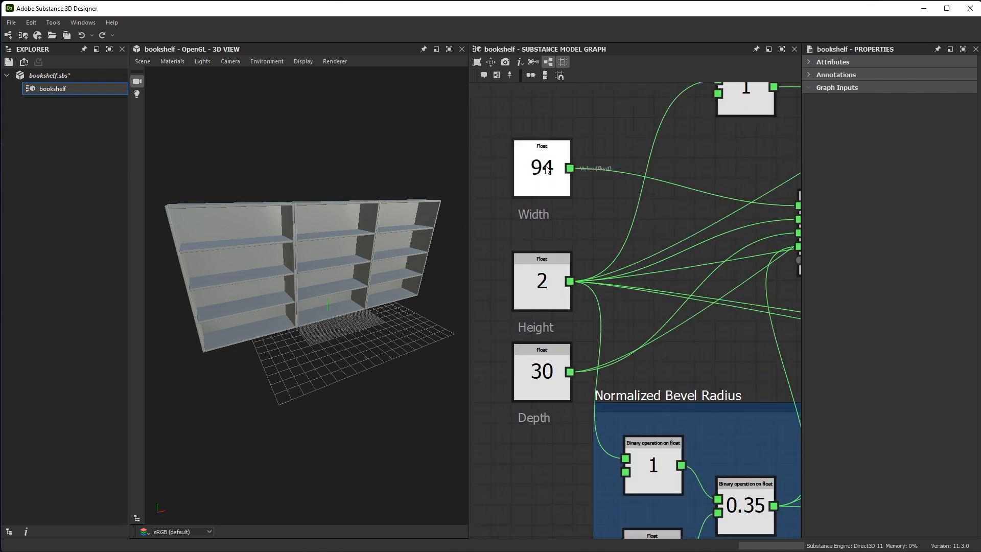
Examine the Width node's expose option and the Shelf Plank primitive's dimension and segment parameters in the bookshelf graph
click(548, 179)
right_click(547, 155)
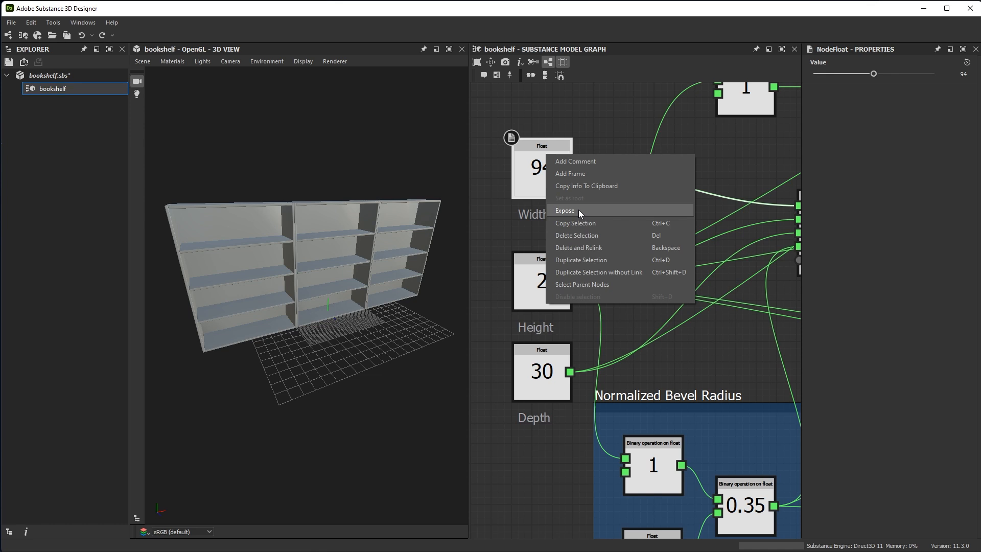
click(601, 123)
middle_drag(698, 212, 533, 181)
click(662, 200)
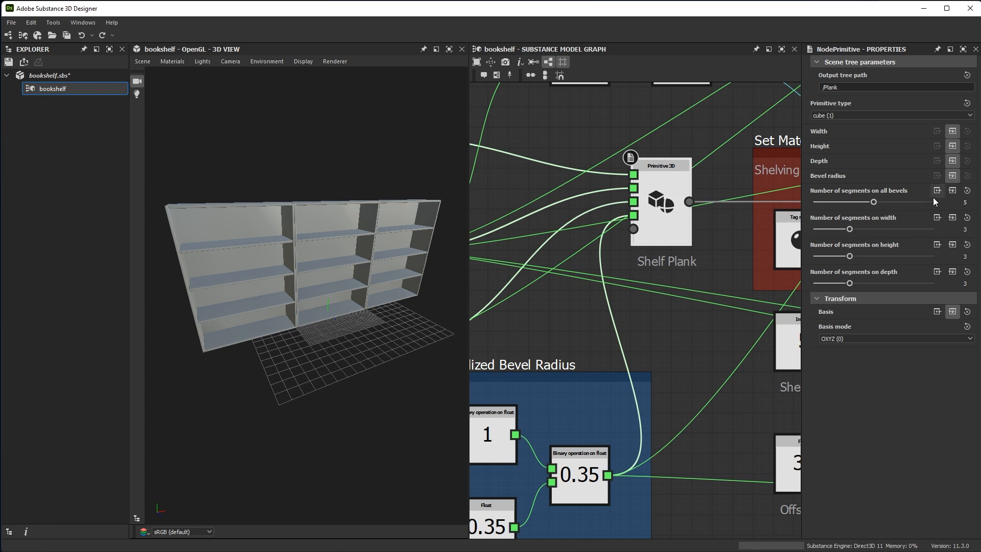
click(876, 199)
middle_drag(593, 228, 797, 286)
scroll(717, 271, down, 2)
middle_drag(718, 270, 613, 198)
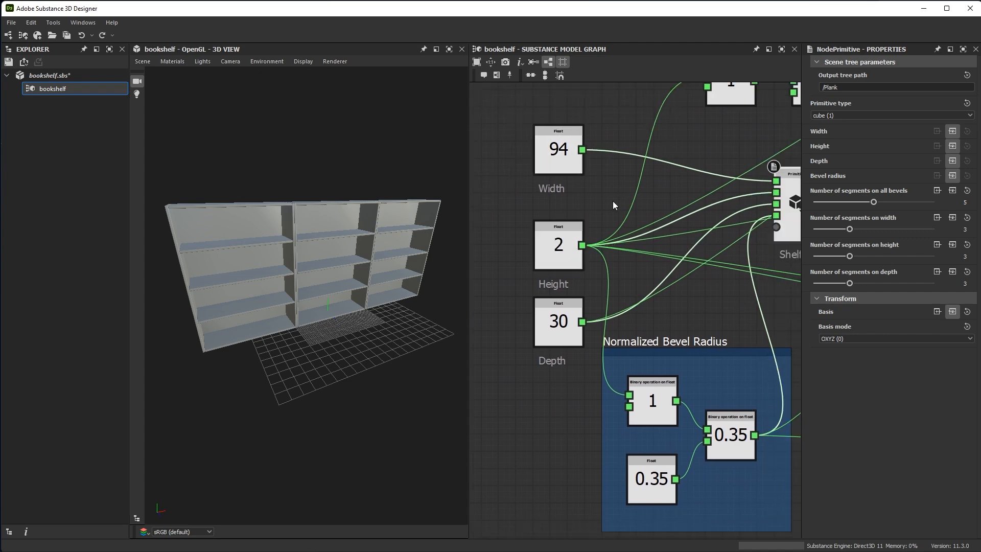
Expose the Width node as a graph input and give it the display name Shelf Width
click(554, 163)
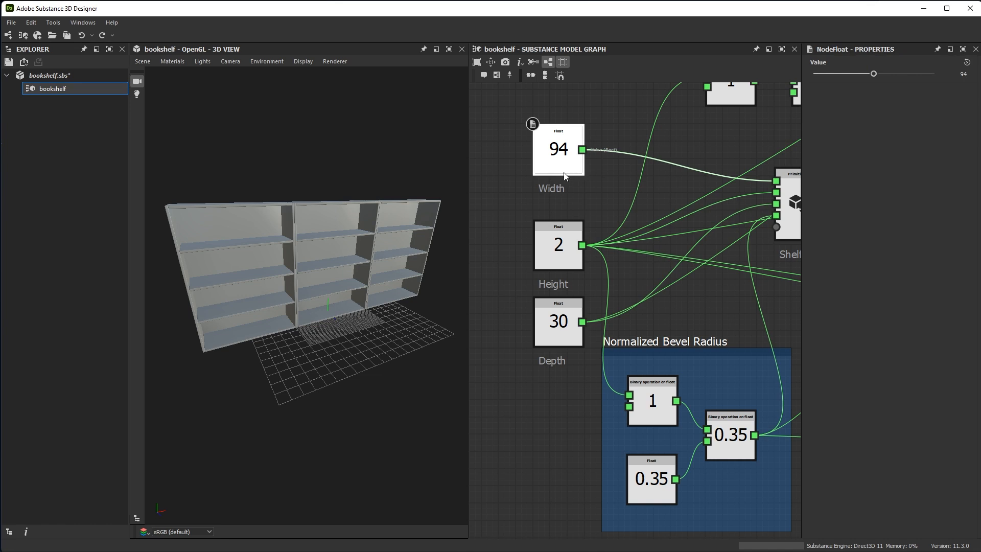
right_click(562, 151)
click(590, 208)
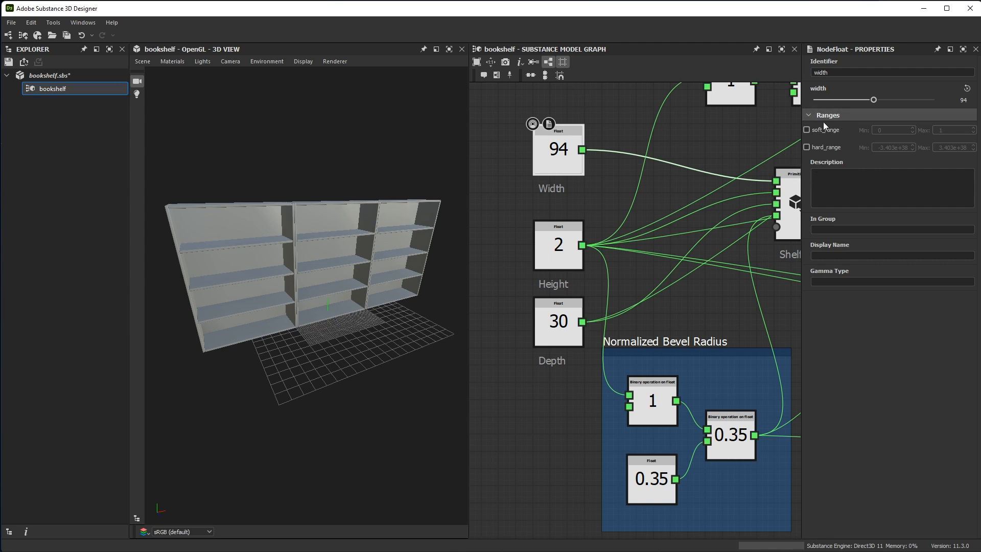
click(850, 257)
text(Shelf)
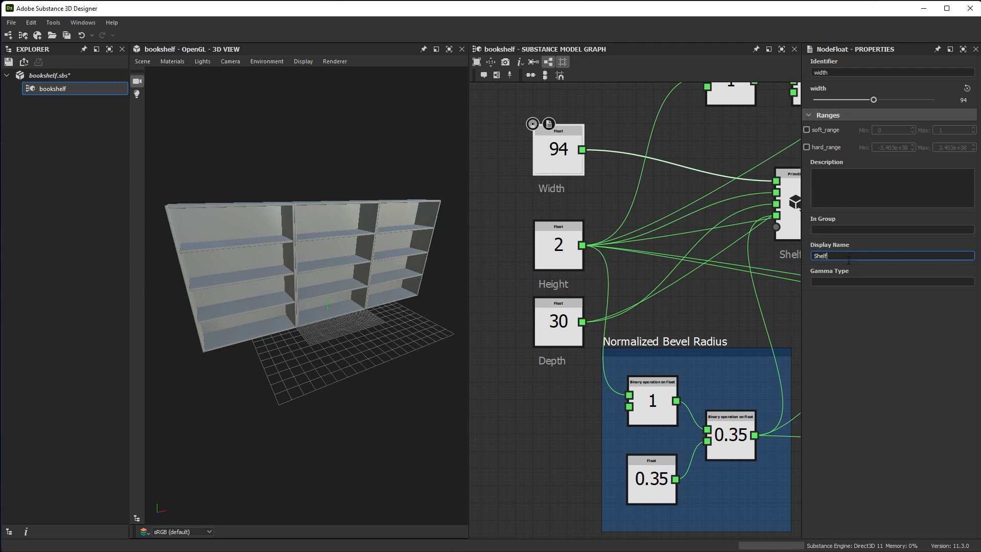
text( Width)
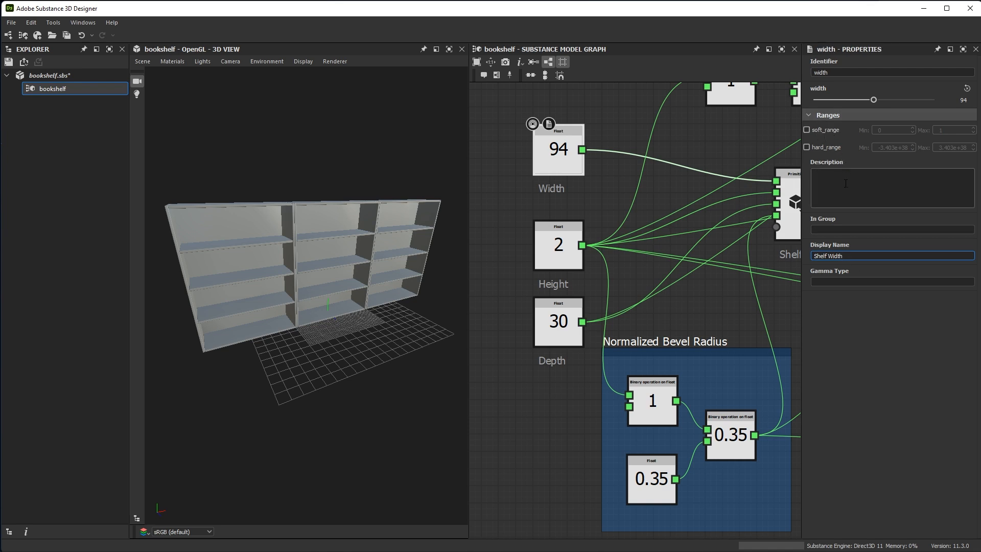
Enable both ranges on the width input, with a soft range of 5 to 94 and a hard range of 5 to 100
click(807, 130)
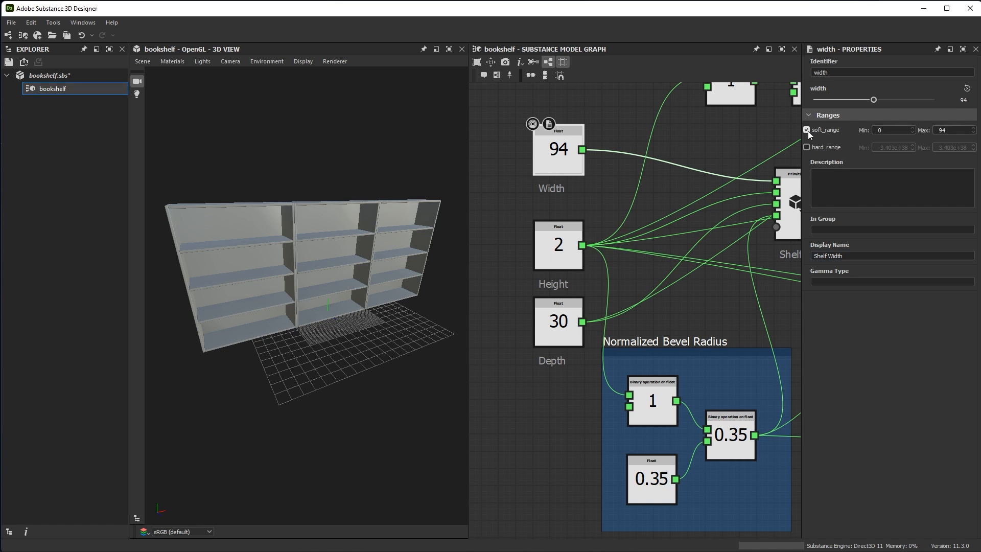
key(Tab)
click(807, 148)
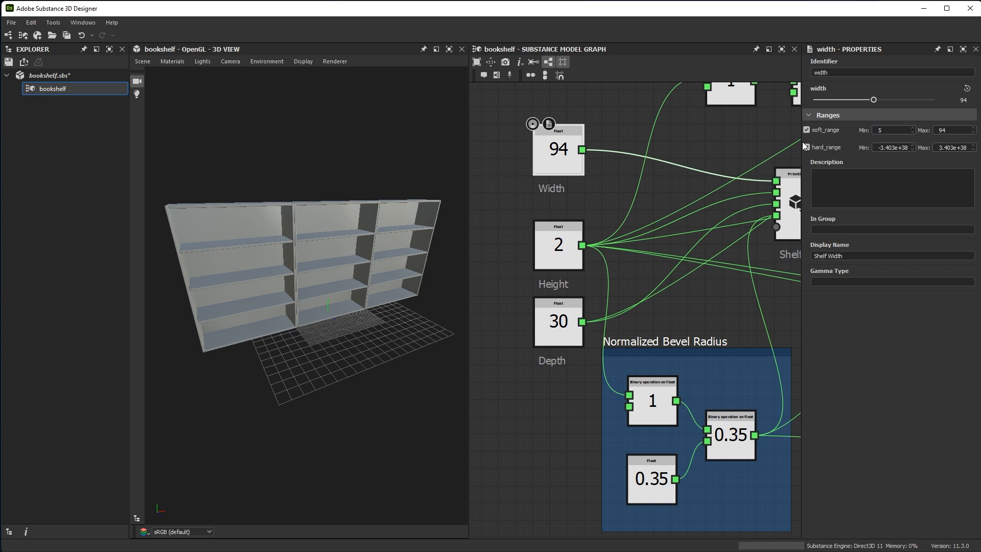
drag(875, 147, 929, 150)
text(5)
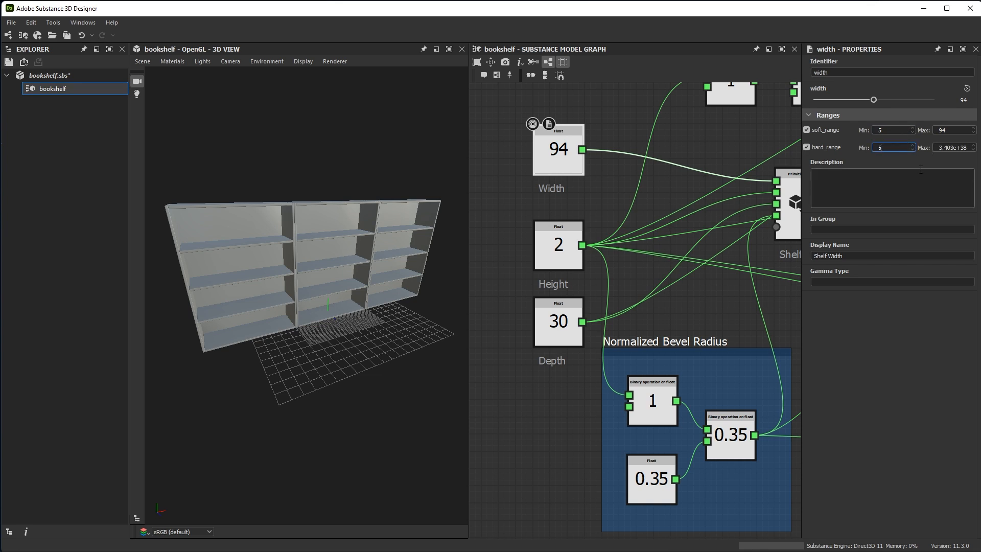
click(939, 149)
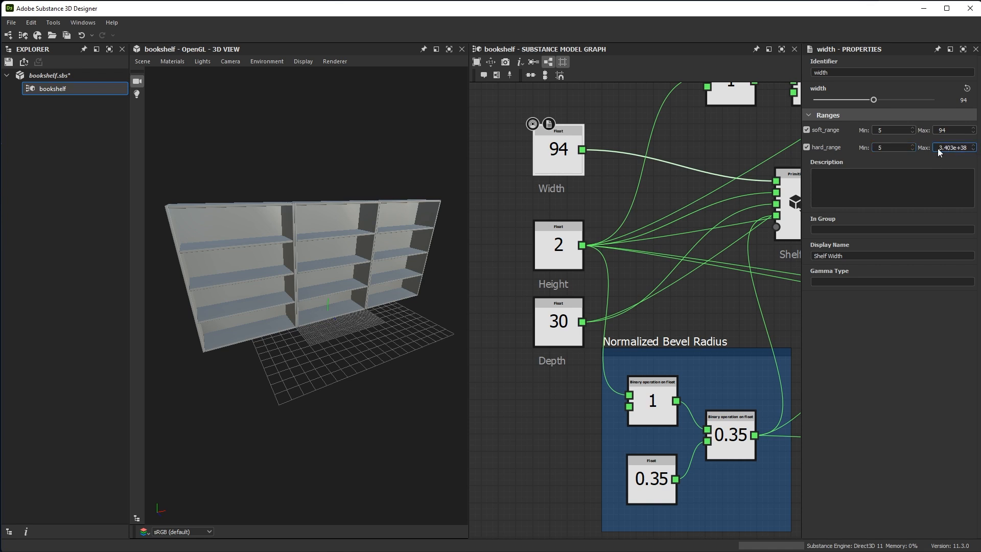
drag(970, 148, 911, 149)
text(100)
Test the Shelf Width graph input with a value of 125, and set it back to 94
middle_drag(553, 123, 563, 126)
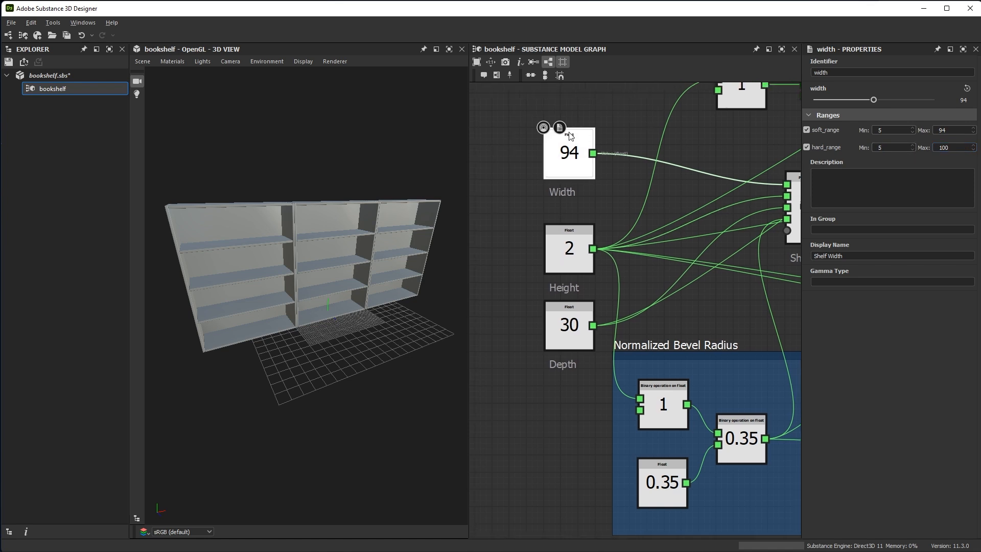
click(520, 188)
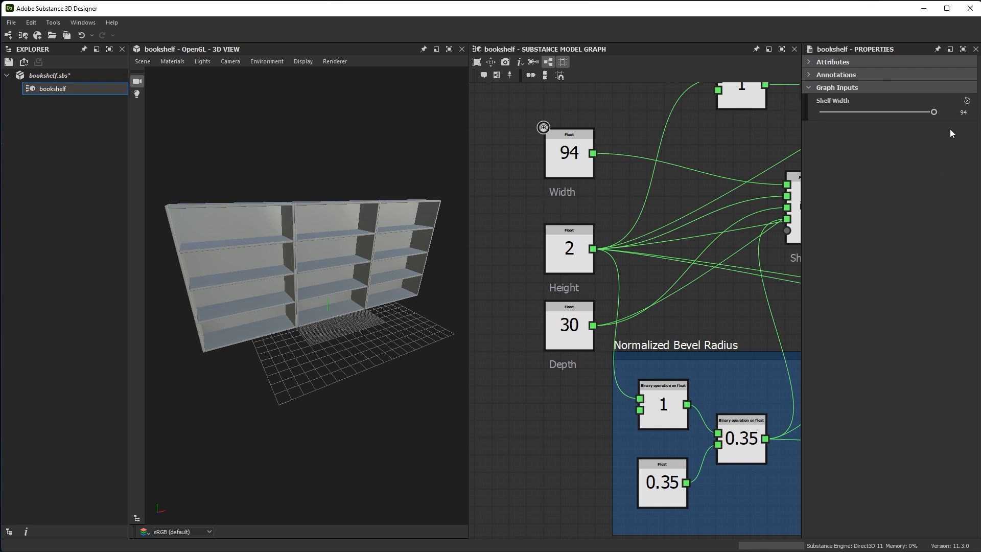
click(959, 112)
text(125)
key(Return)
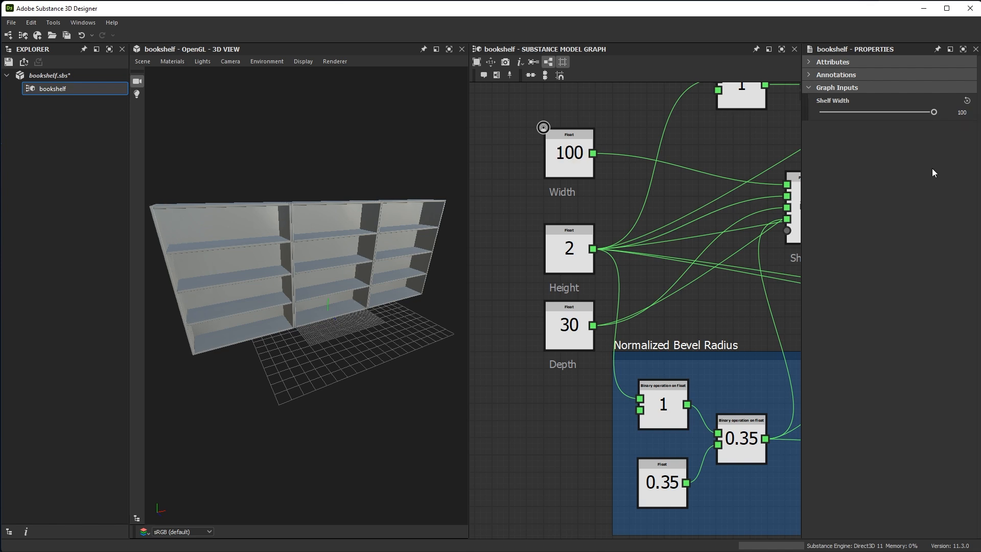
click(961, 112)
text(94)
key(Return)
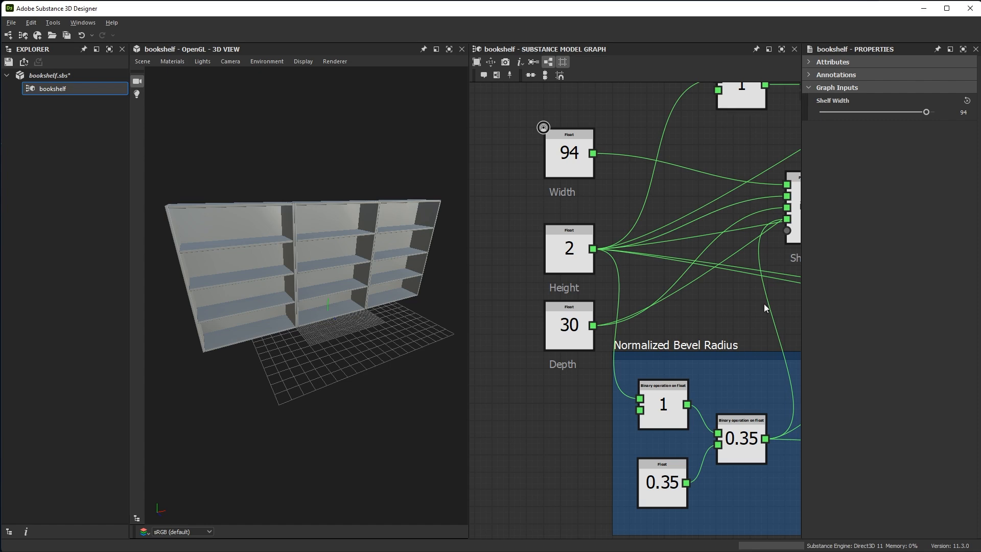
Expose the Shelf Amount node with identifier shelf_amount, display name Shelf Amount, soft range 1 to 10 and hard range 1 to 15
scroll(661, 241, down, 5)
scroll(623, 244, up, 6)
click(623, 244)
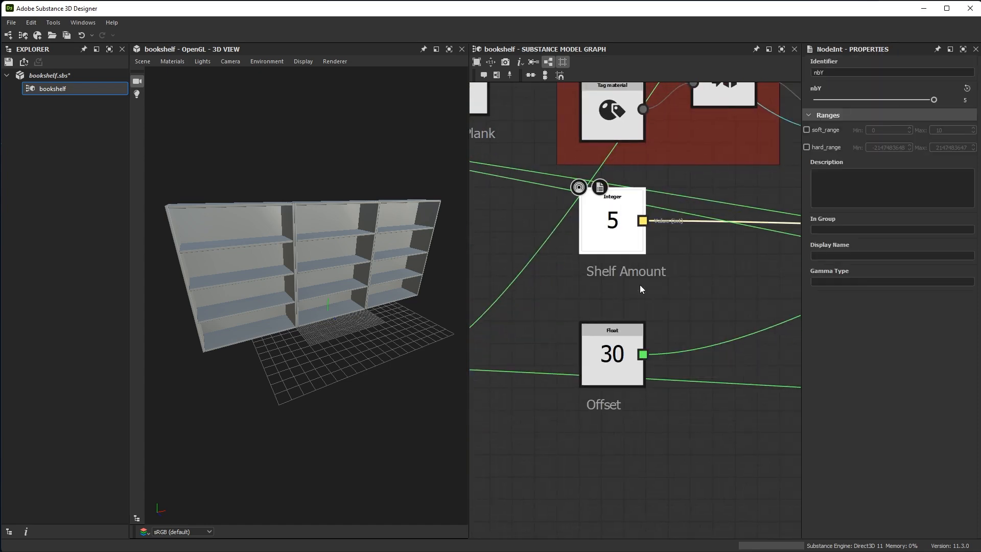
drag(835, 75, 789, 76)
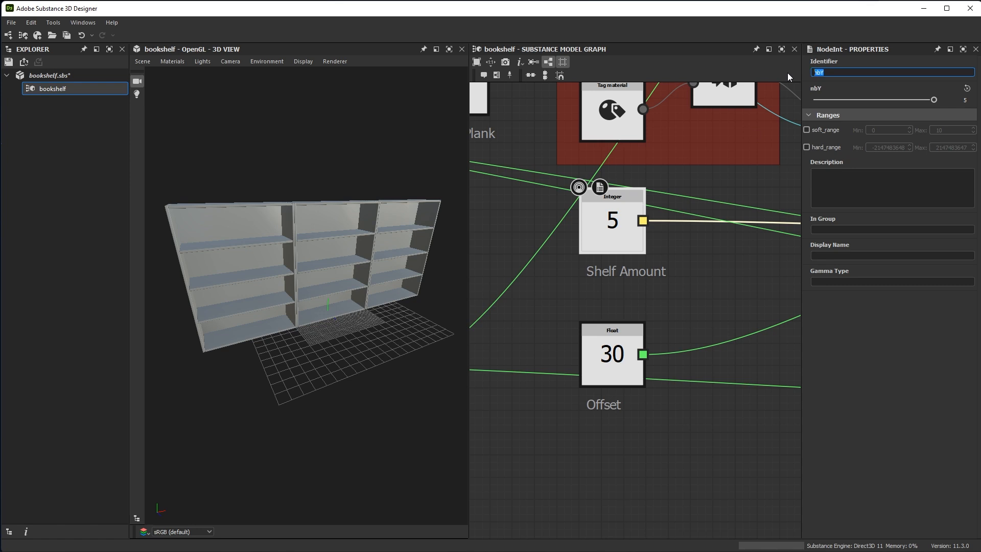
text(shelf_amount)
click(830, 254)
text(Shelf Amount)
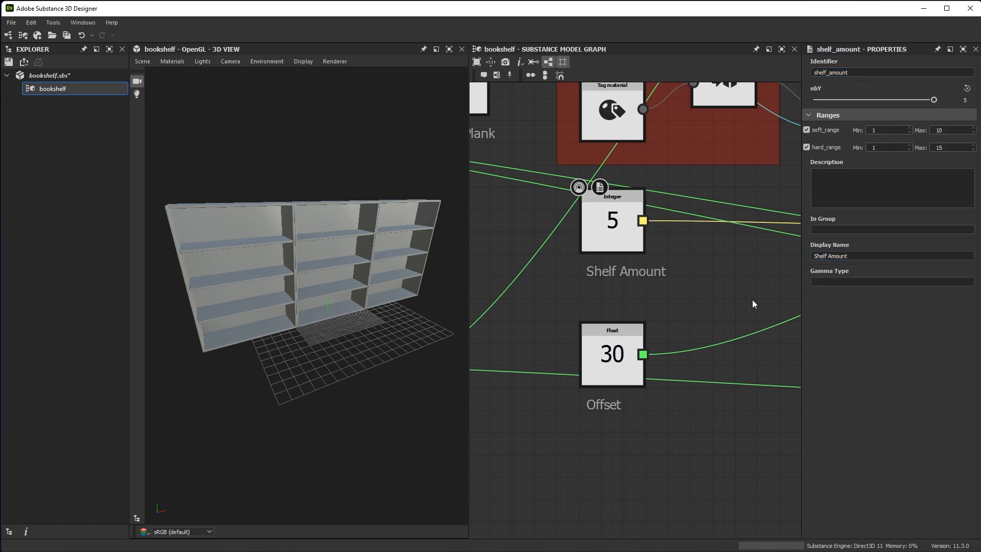
Expose the Bookshelf Duplicates integer node and set its identifier to bookshelf_duplicates
scroll(752, 300, down, 7)
middle_drag(761, 250, 501, 250)
scroll(647, 260, up, 5)
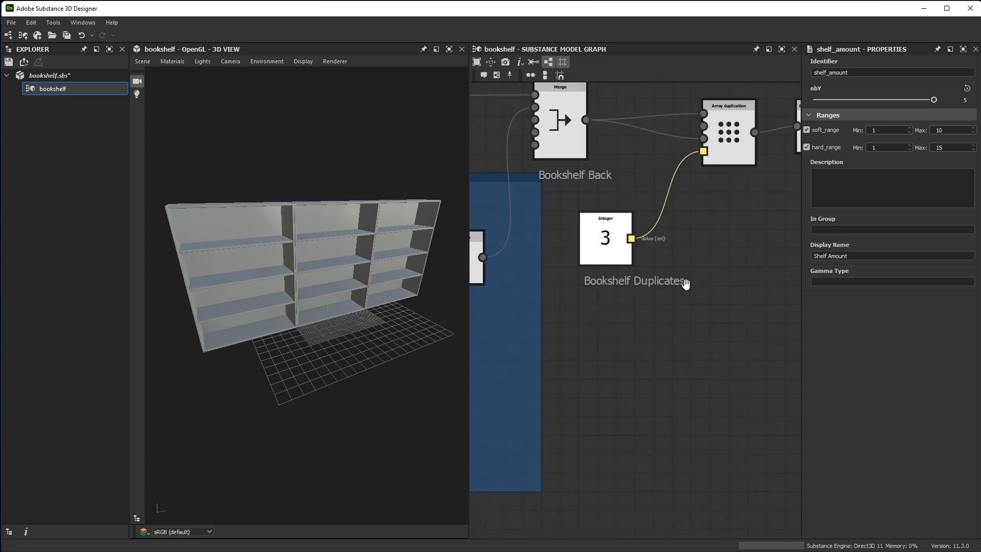
click(627, 261)
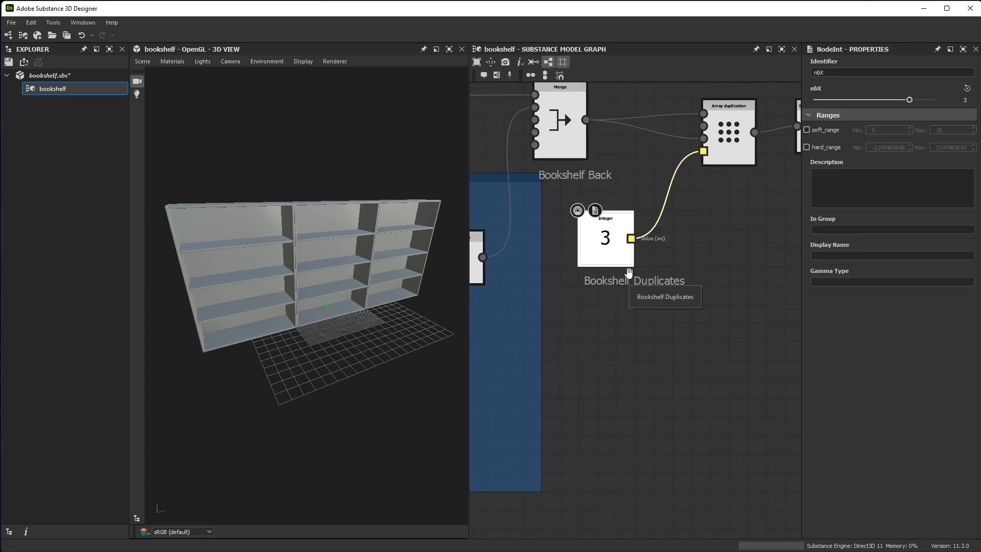
double_click(822, 72)
text(bookshelf_duplicates)
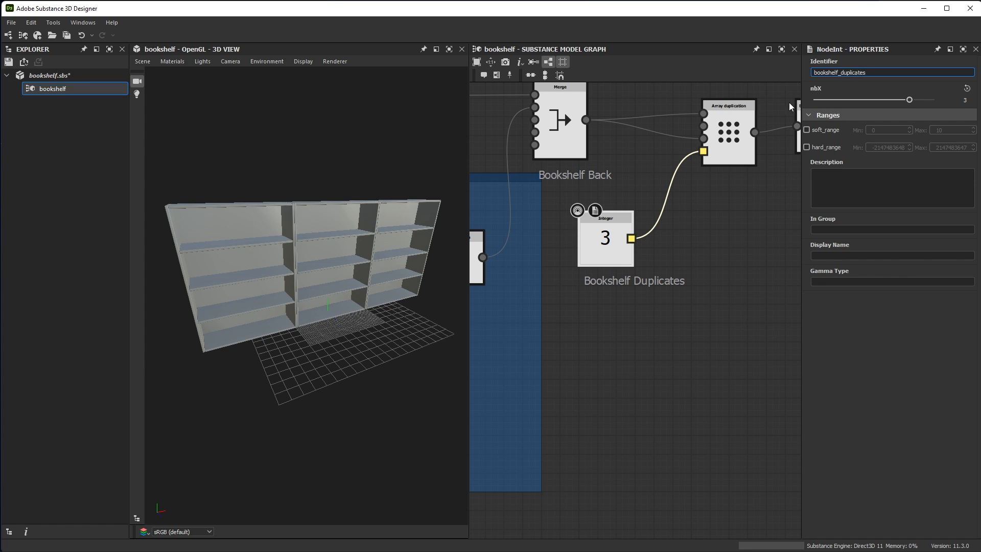
Enable a soft range of 1 to 6 and a hard range of 1 to 10 for the bookshelf_duplicates input
click(806, 130)
click(868, 130)
text(1)
click(934, 130)
text(6)
click(807, 148)
click(870, 148)
text(1)
click(934, 147)
text(10)
Give the bookshelf_duplicates input the display name Bookshelf Duplication and show the graph's list of inputs
click(873, 257)
text(Bookshelf Duplication)
key(Return)
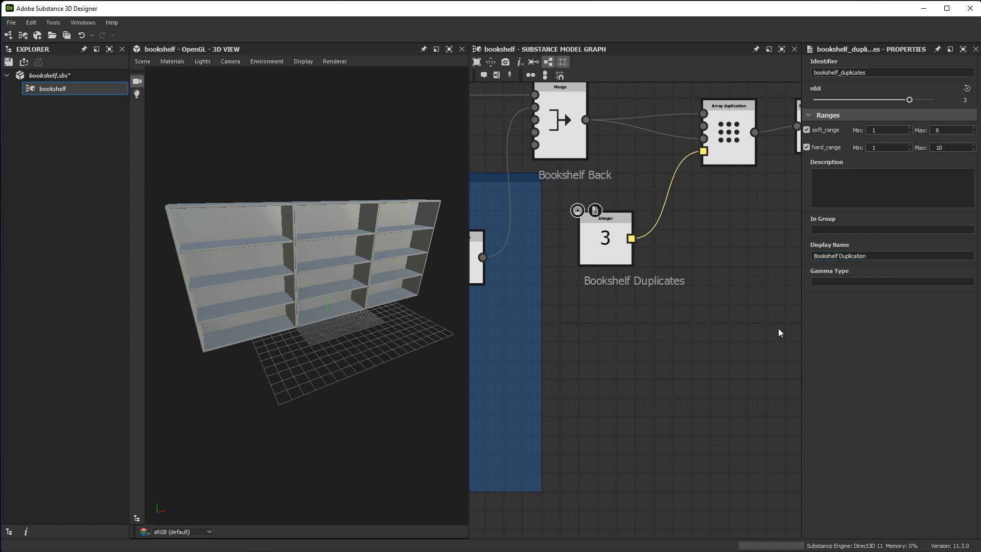
click(780, 333)
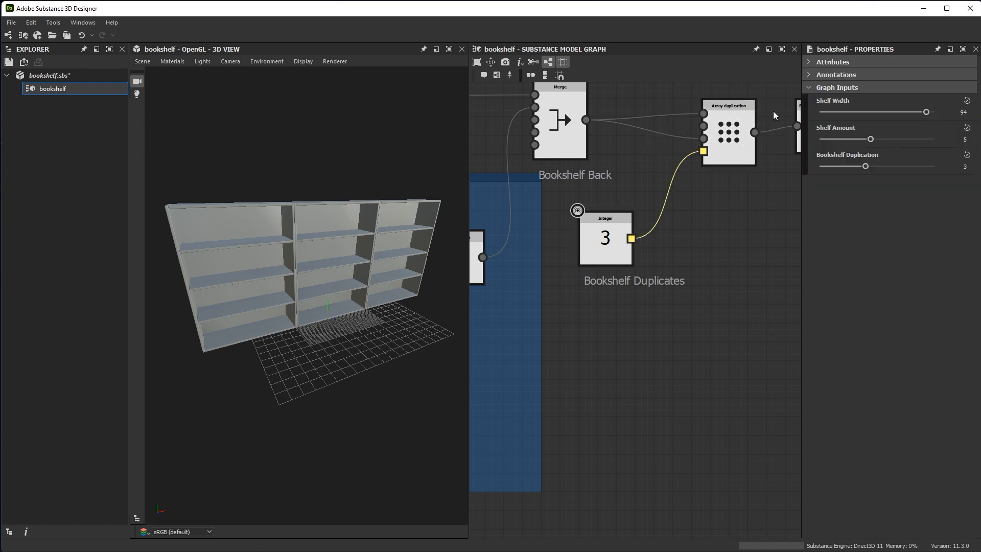